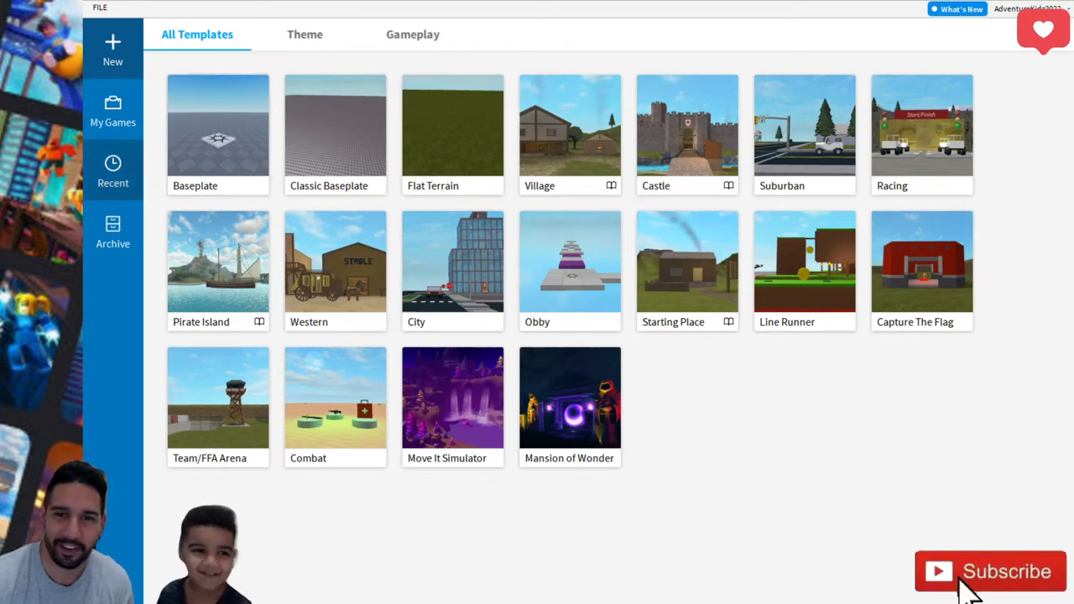
- Review the Theme and Gameplay template categories and the My Games, Recent and Archive lists, ending at all templates
click(319, 42)
click(403, 41)
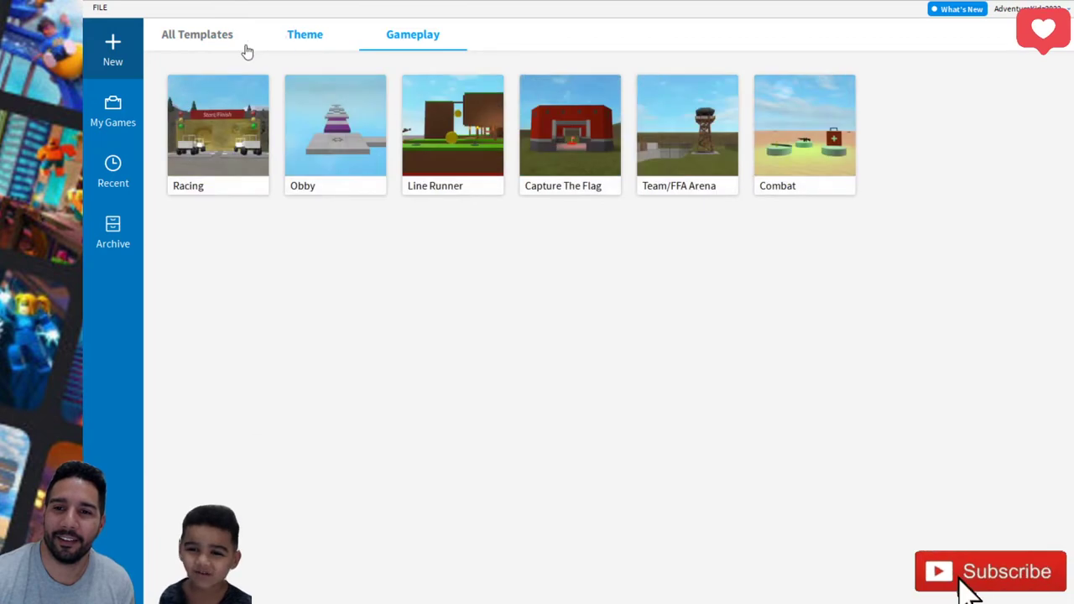
click(196, 38)
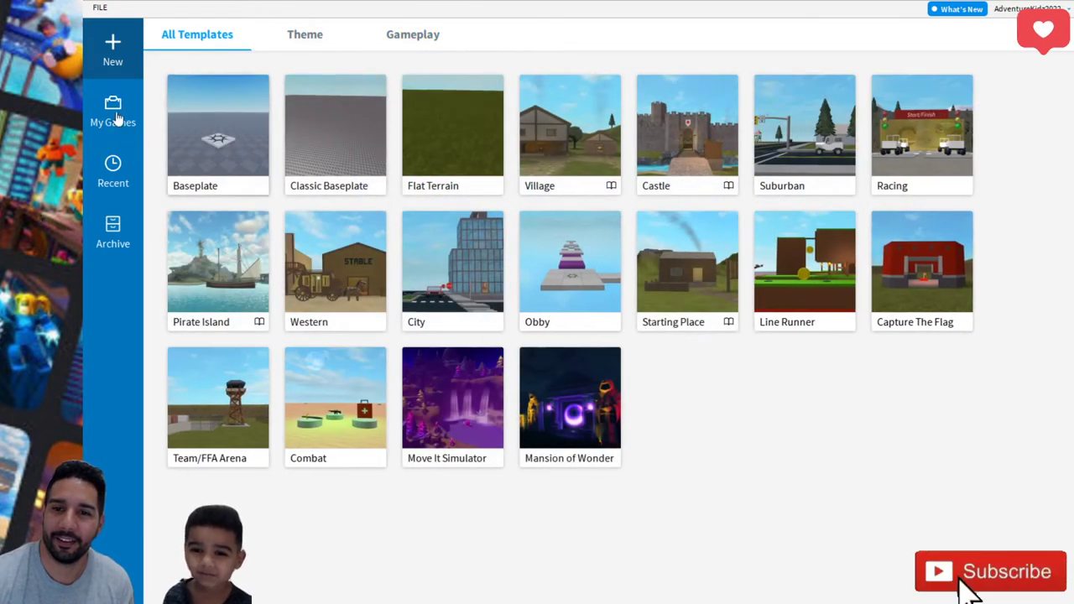
click(118, 111)
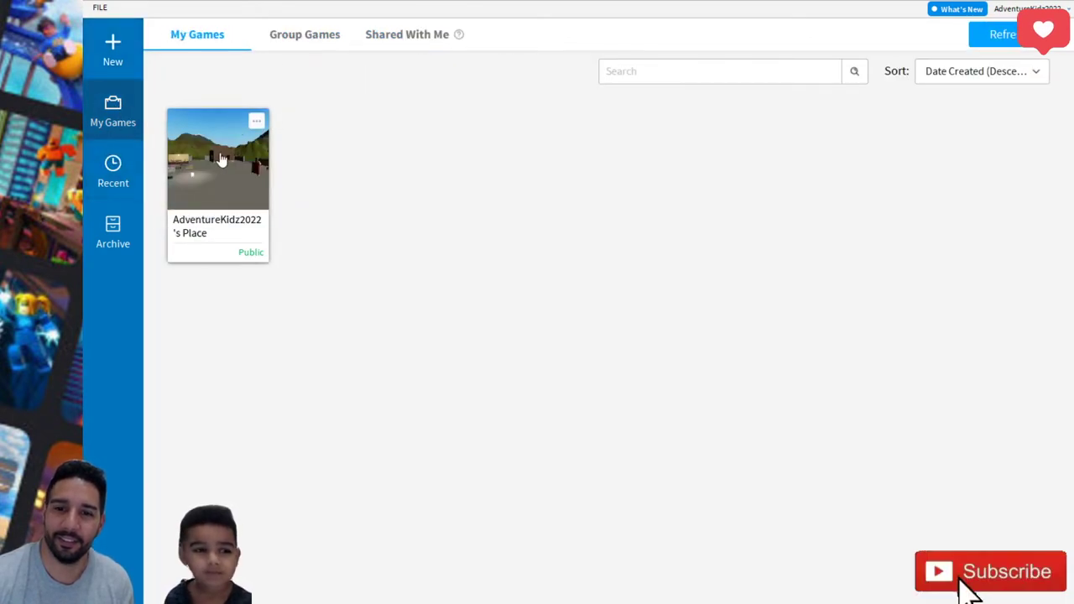
click(113, 172)
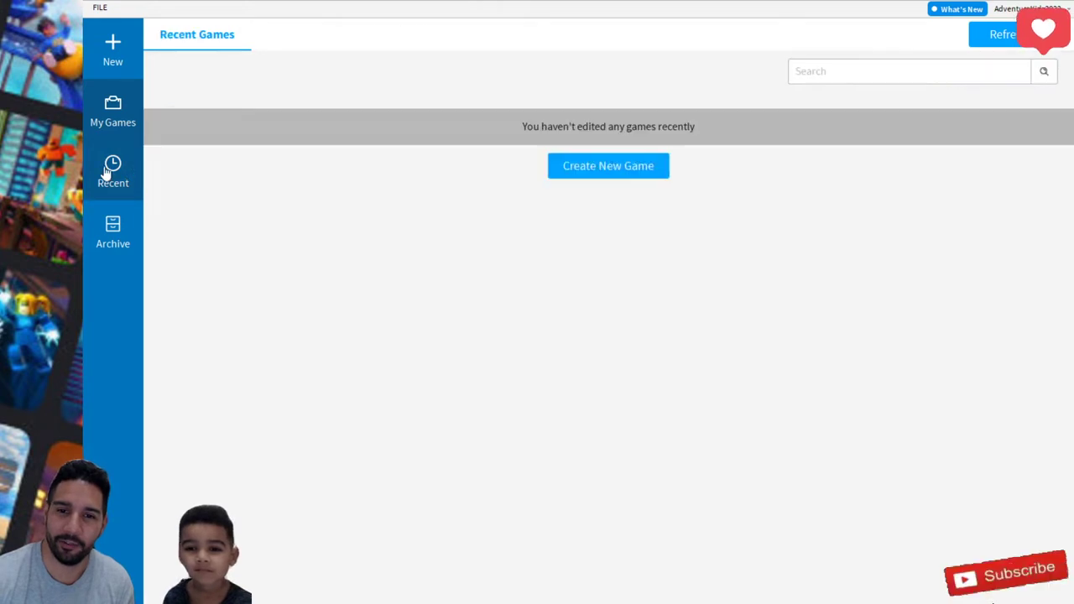
click(113, 228)
click(113, 52)
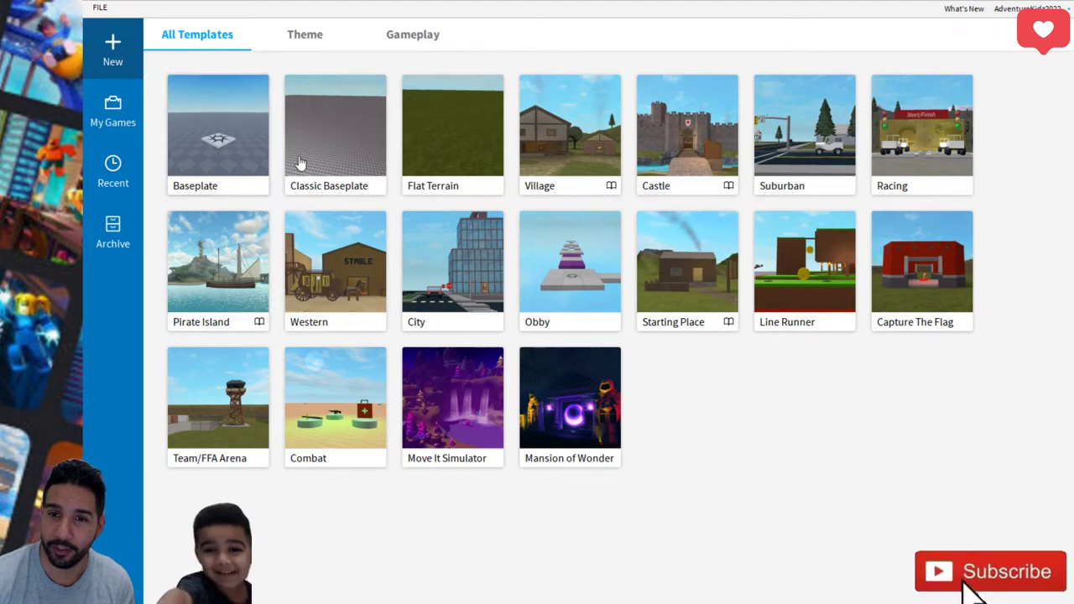
- Create a new place from the Baseplate template and dismiss the audio privacy notice
click(227, 159)
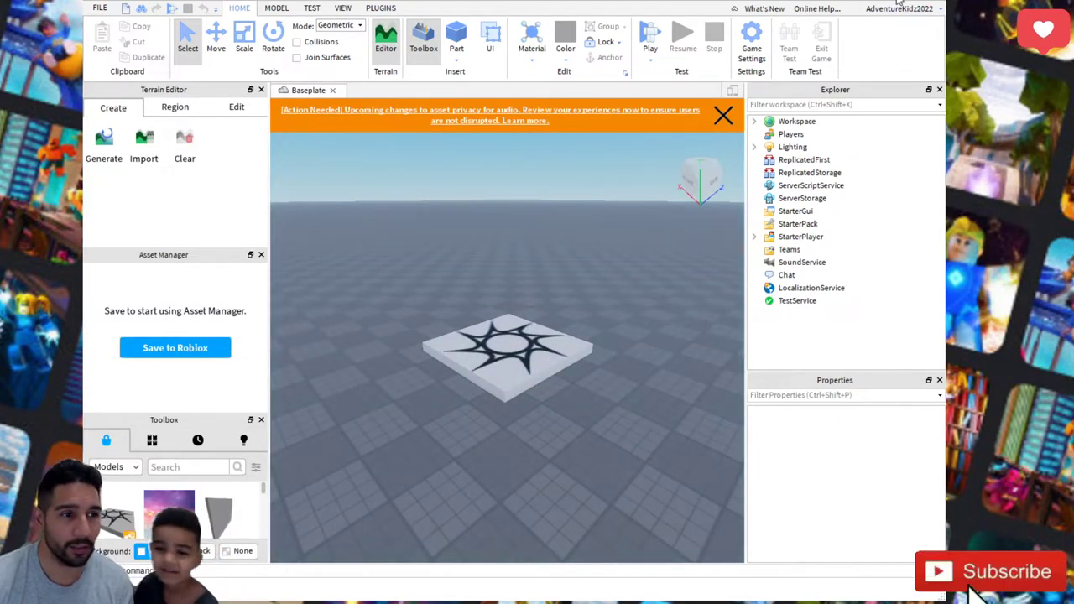
drag(944, 195, 1073, 186)
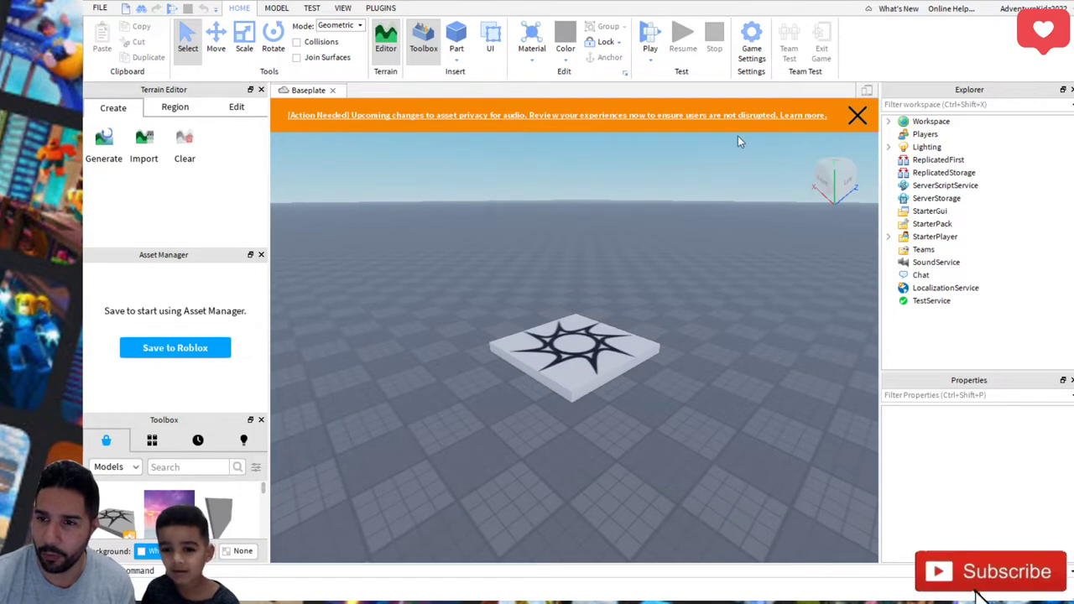
click(856, 115)
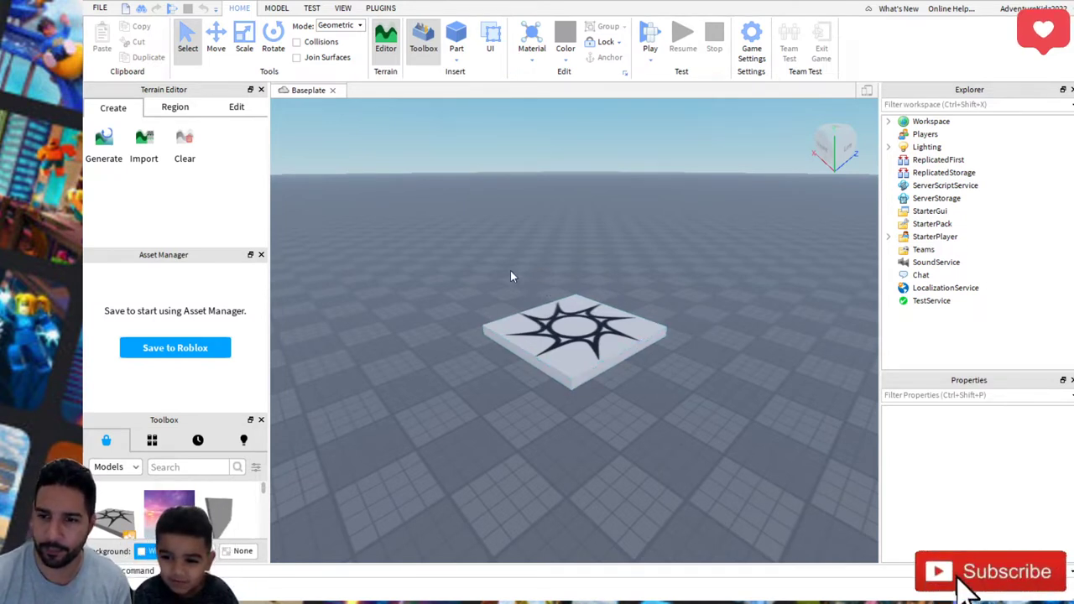
- Search the Toolbox models for "purple marker"
scroll(415, 398, up, 3)
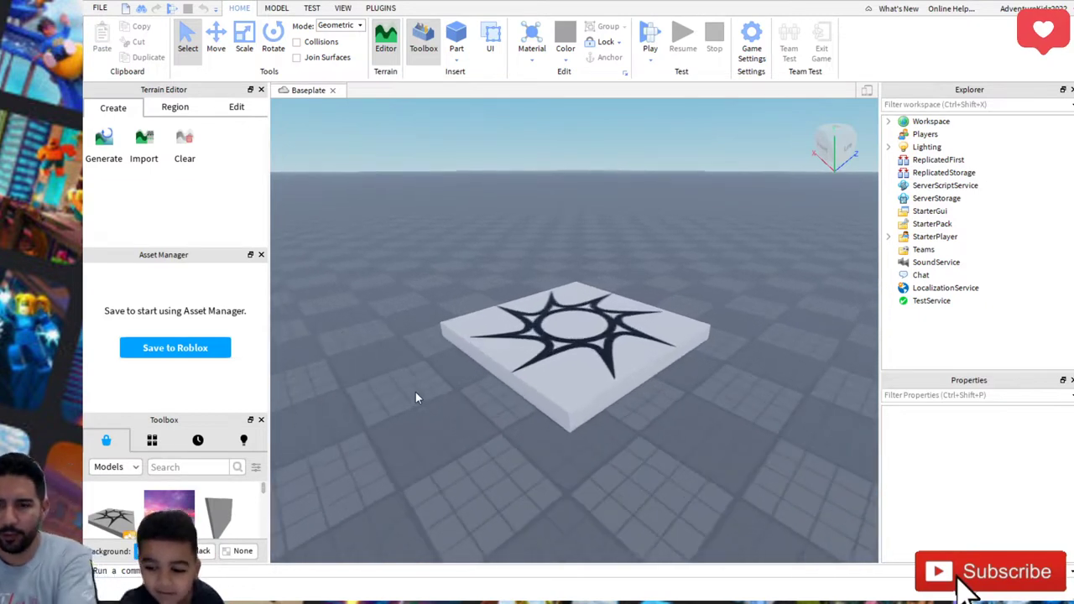
scroll(415, 398, down, 3)
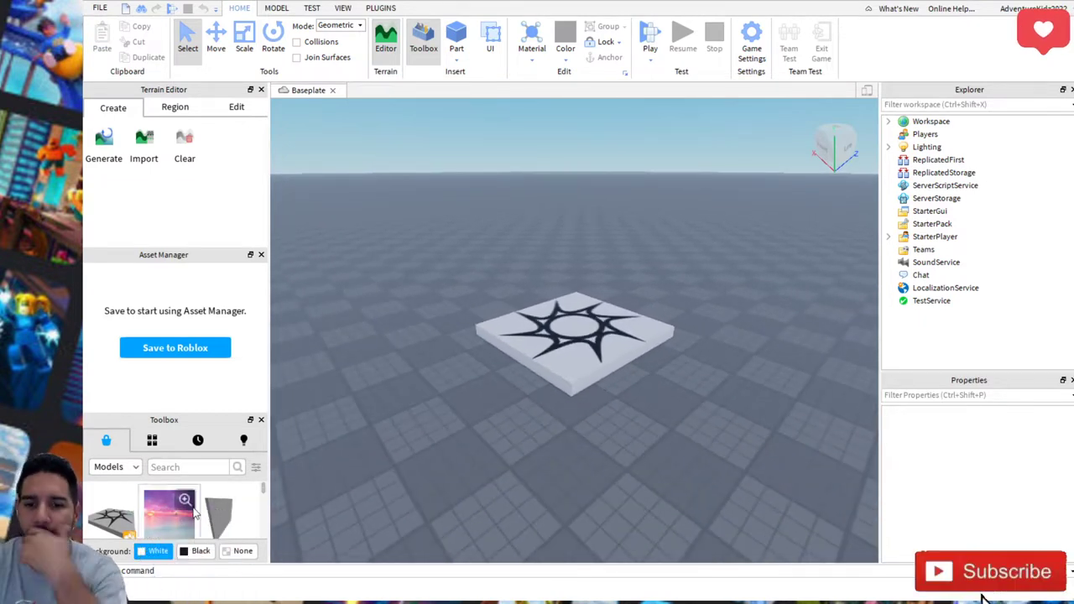
text(p)
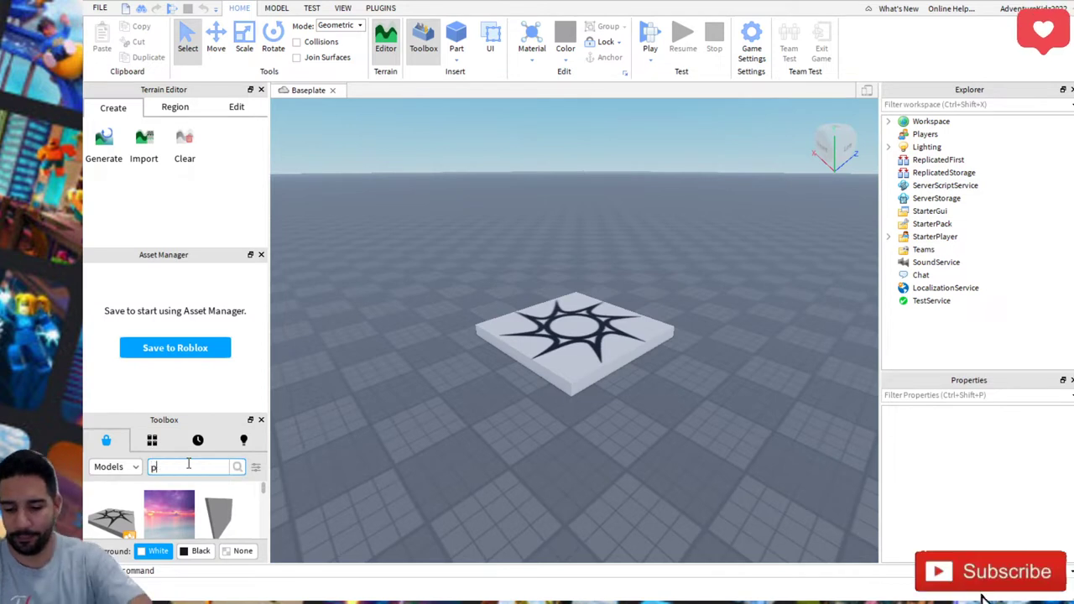
text(urple)
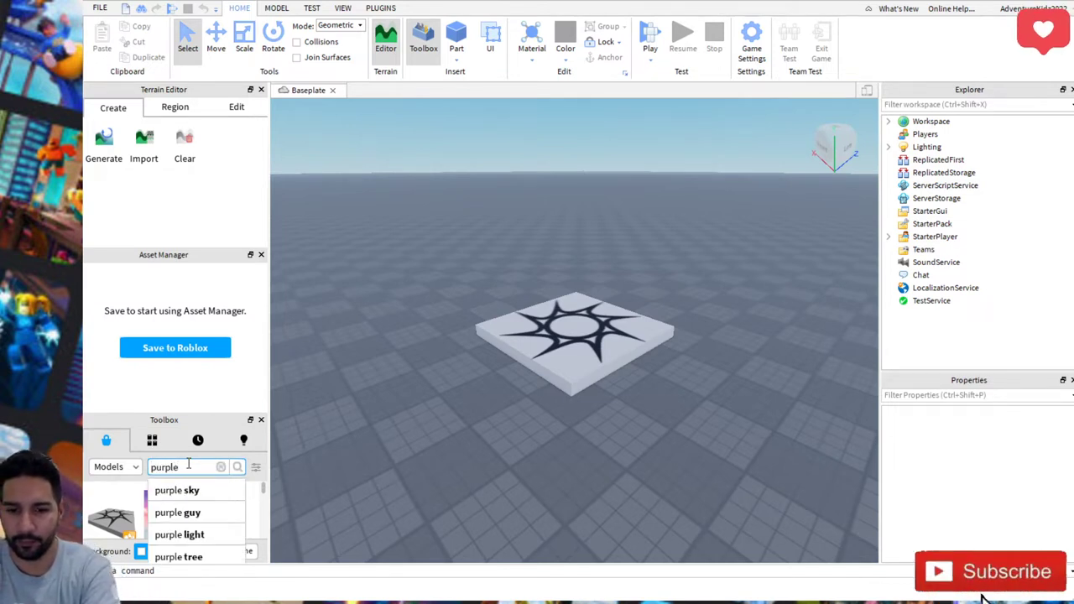
text( ma)
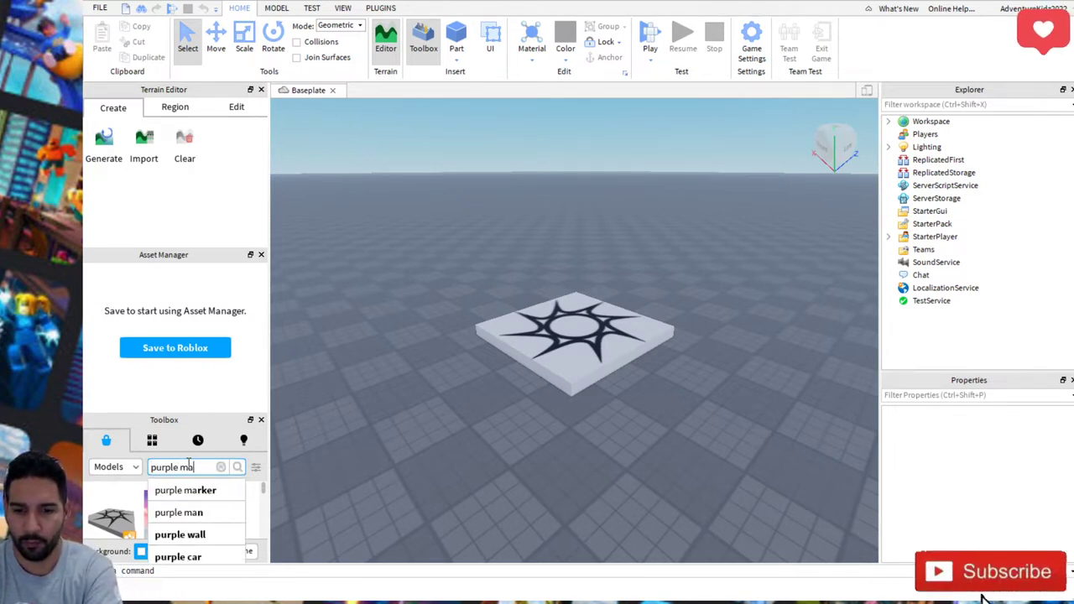
click(172, 490)
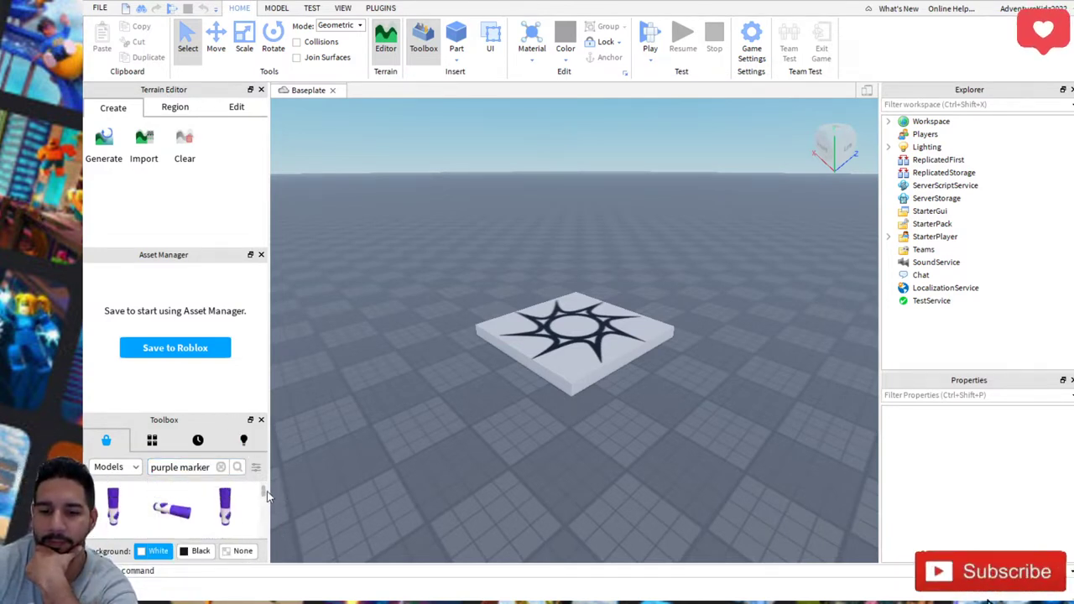
- Insert the Purple Marker (remastered fixed) model and position it on the centre of the spawn pad
mouse_move(272, 492)
mouse_down()
mouse_move(274, 549)
mouse_move(279, 505)
mouse_up()
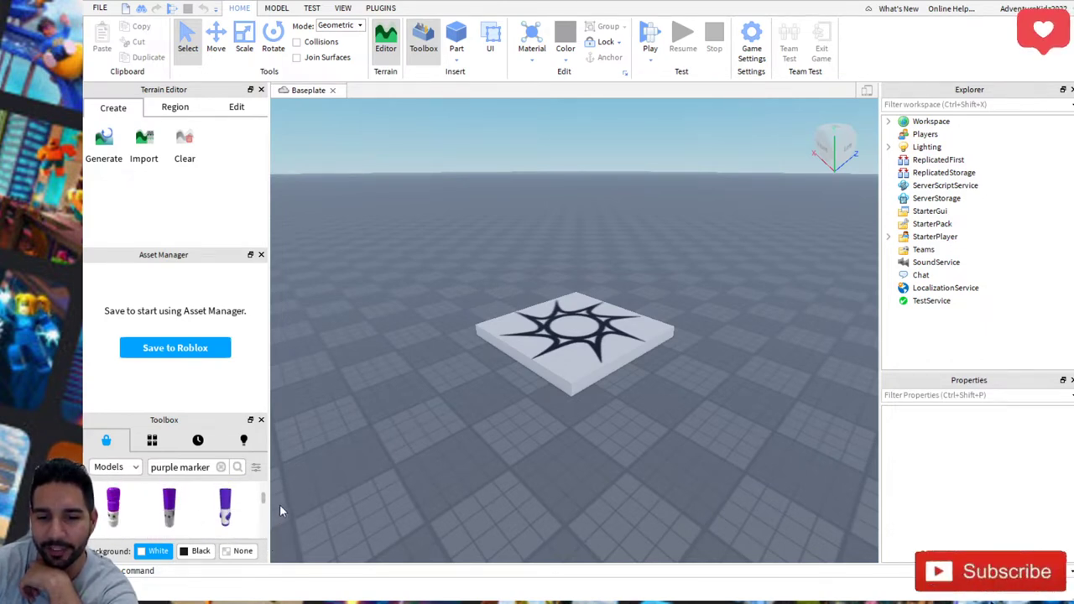
click(172, 510)
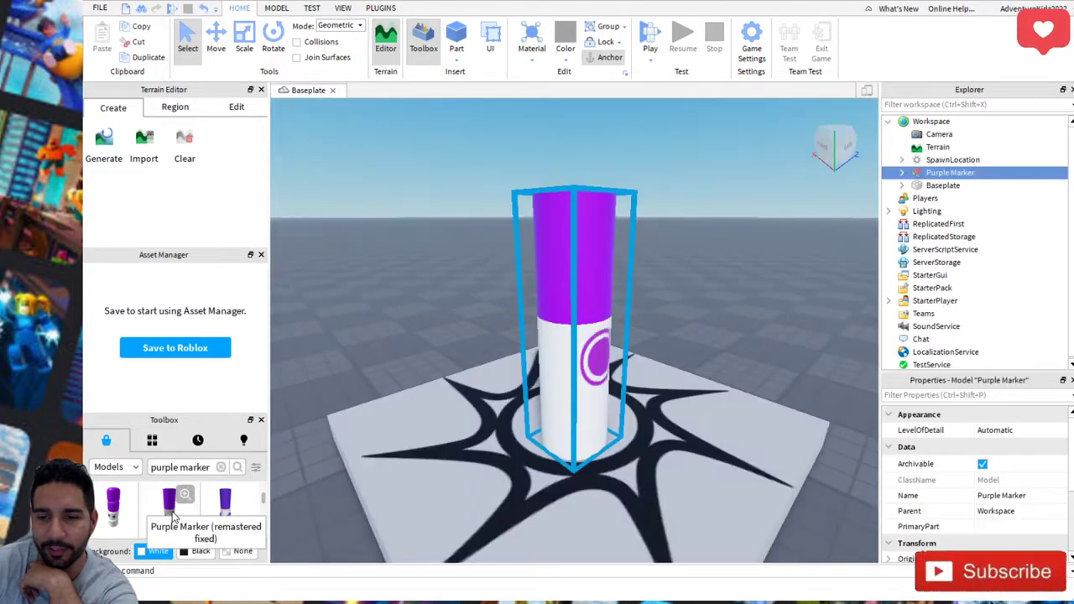
mouse_move(509, 416)
mouse_down()
mouse_move(571, 453)
mouse_move(637, 335)
mouse_move(432, 465)
mouse_move(560, 426)
mouse_move(584, 438)
mouse_up()
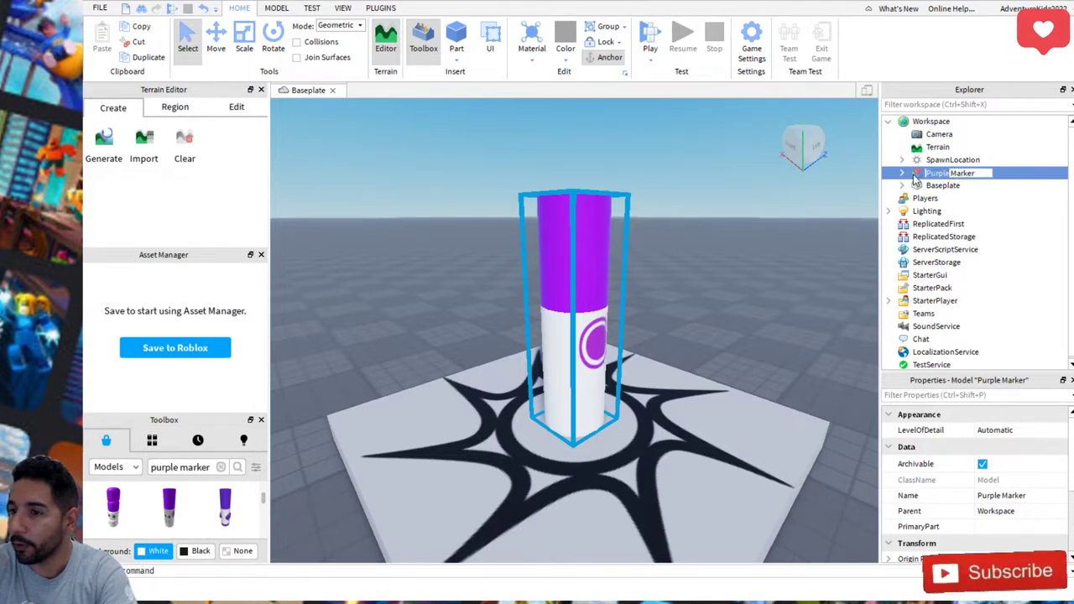
- Expand the Purple Marker model and examine its cap/name display, dialog and eyes + side parts
click(902, 173)
click(929, 186)
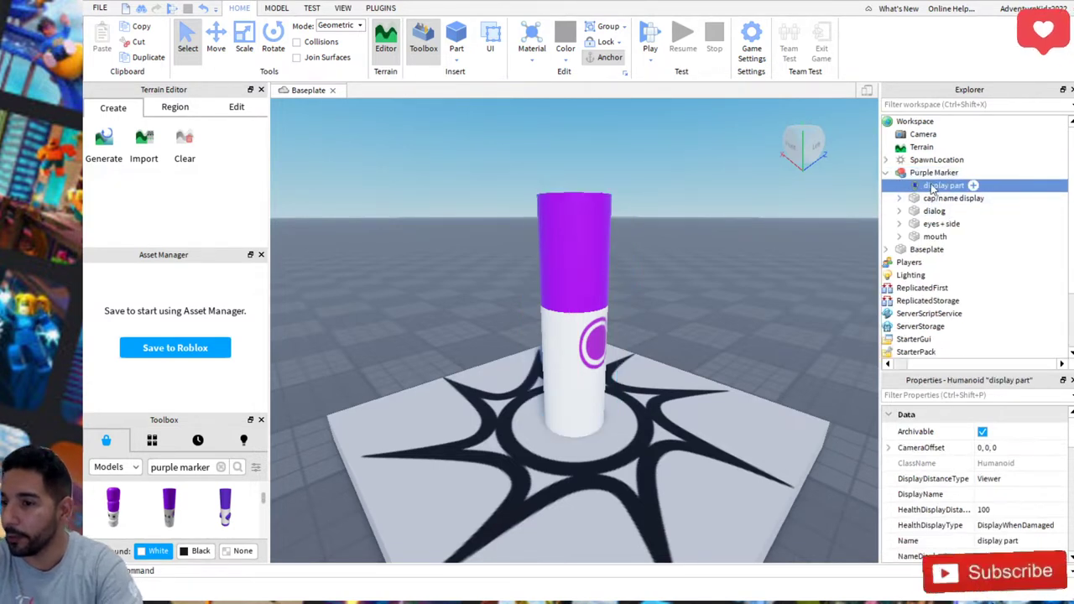
click(919, 172)
key(Up)
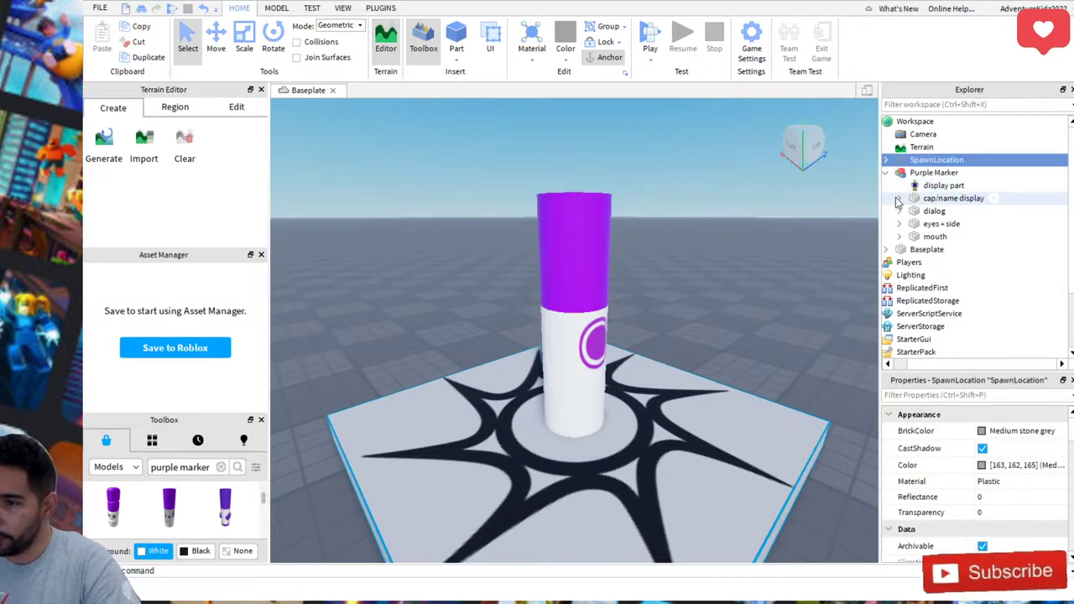
key(Down)
click(898, 198)
click(899, 223)
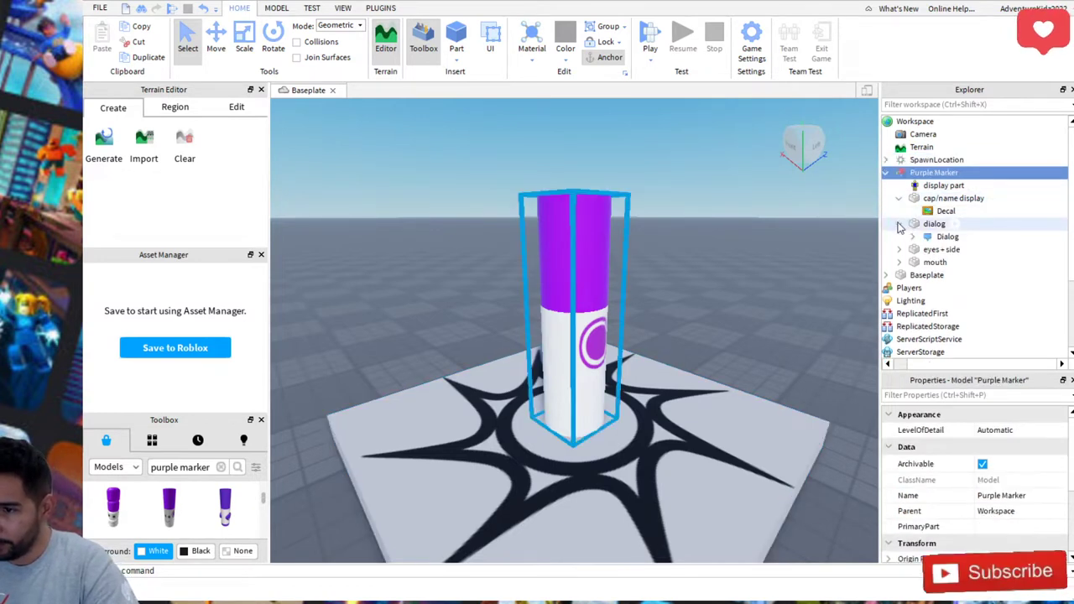
click(899, 250)
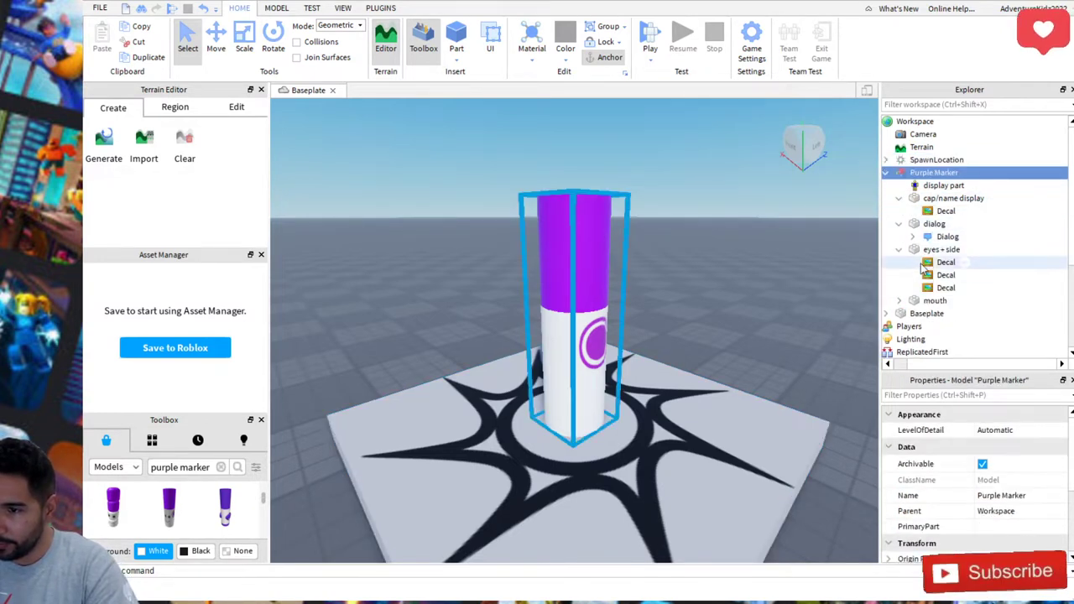
- Inspect each decal of the eyes + side and mouth parts to see where it sits on the marker
click(942, 263)
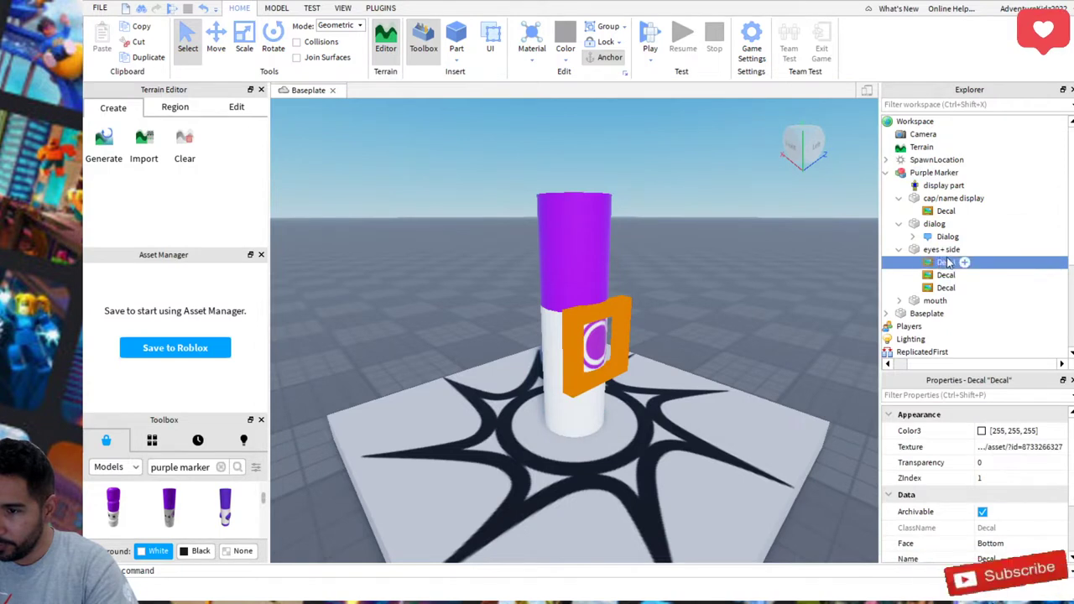
click(946, 275)
click(945, 288)
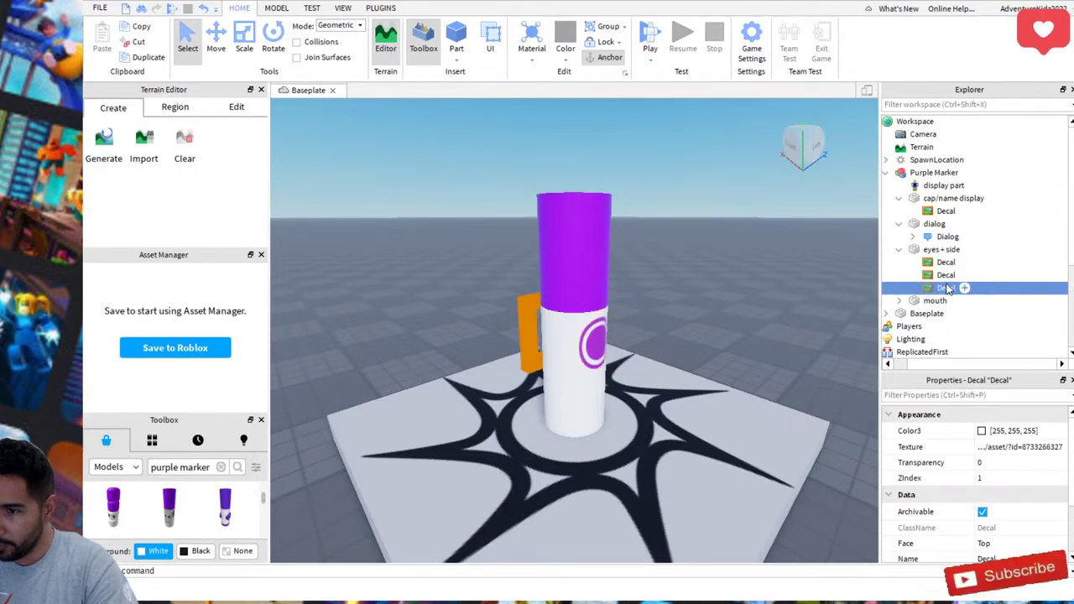
click(946, 275)
click(945, 263)
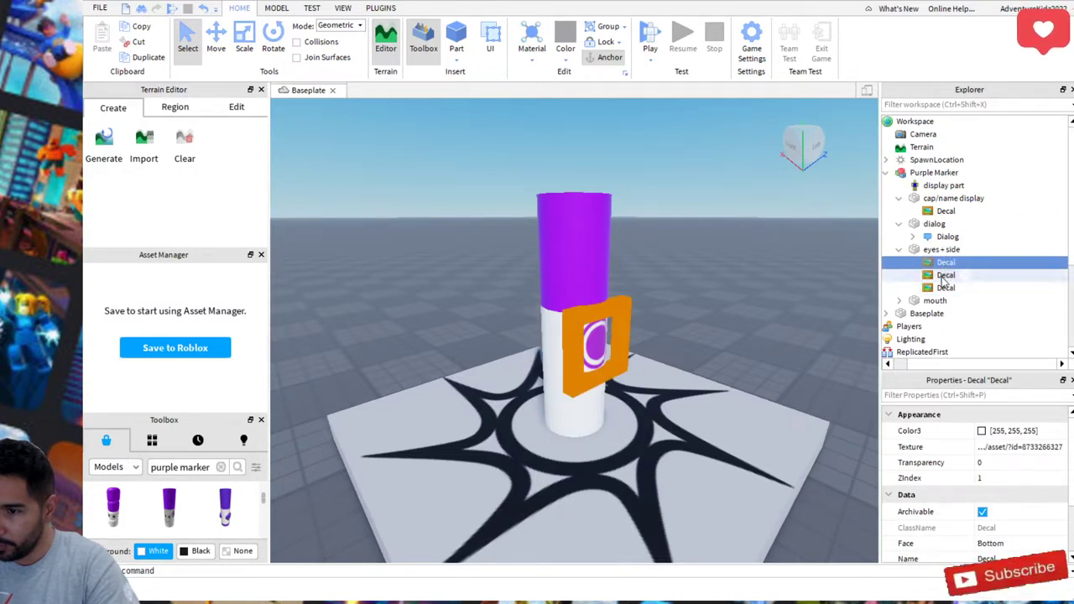
click(946, 275)
click(900, 301)
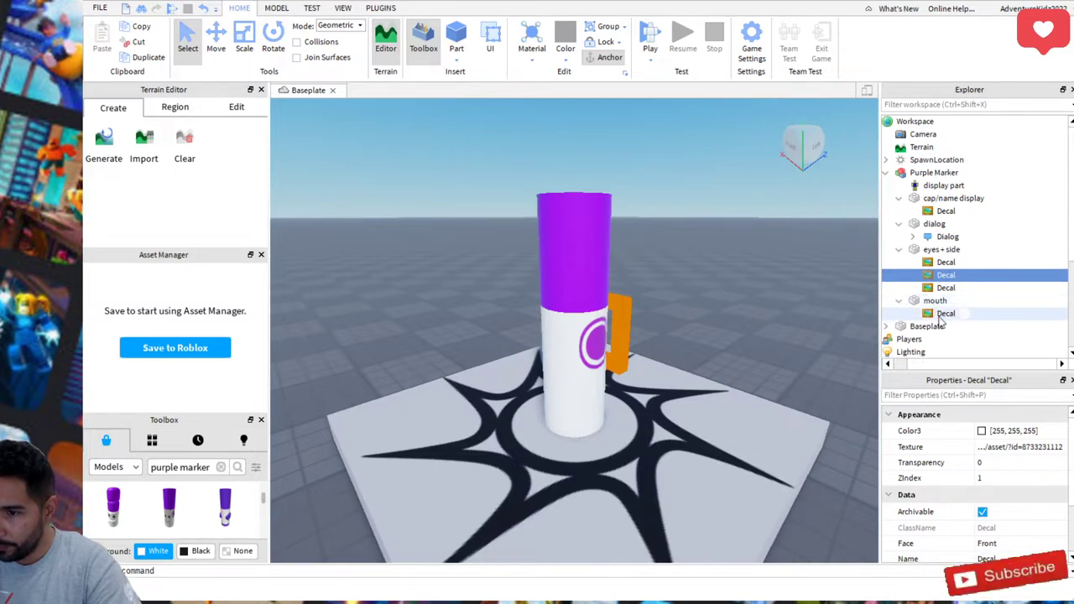
click(944, 314)
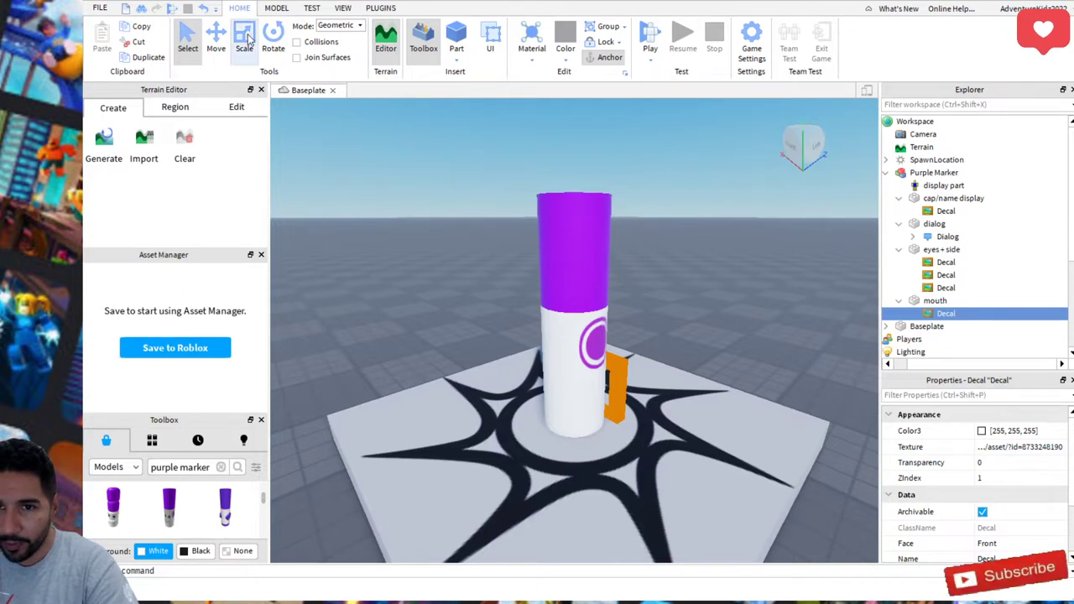
- Rotate the Purple Marker about its vertical axis so its face points toward the camera
key(ctrl+4)
mouse_move(582, 273)
mouse_down()
mouse_move(556, 271)
mouse_move(581, 453)
mouse_move(598, 451)
mouse_move(586, 436)
mouse_up()
mouse_move(587, 337)
mouse_down()
mouse_move(495, 319)
mouse_move(498, 285)
mouse_up()
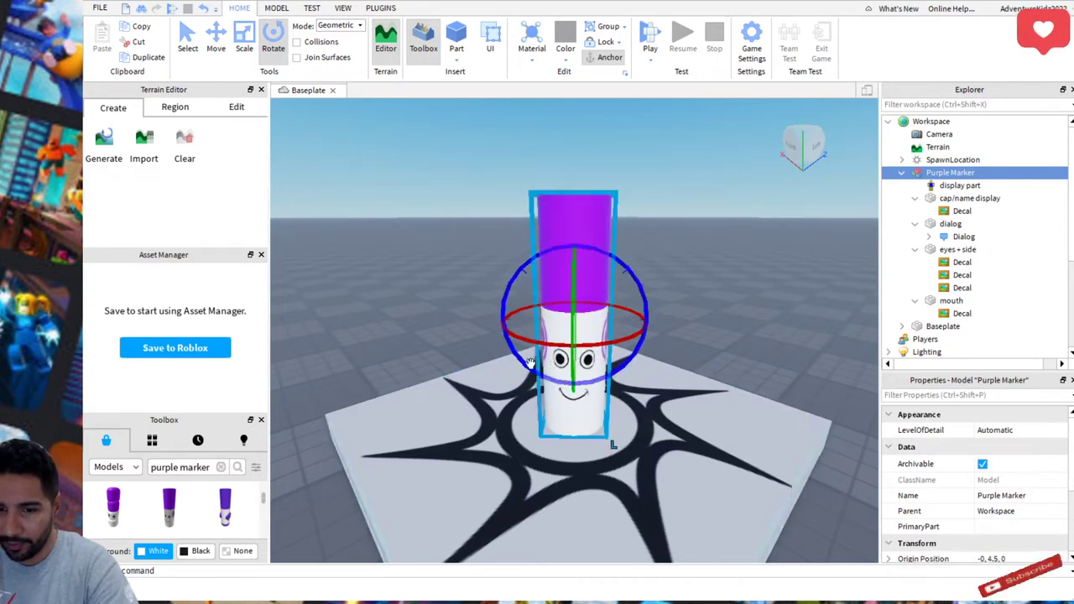
- Insert another purple marker model from the search results and move the first marker across the spawn pad
click(235, 521)
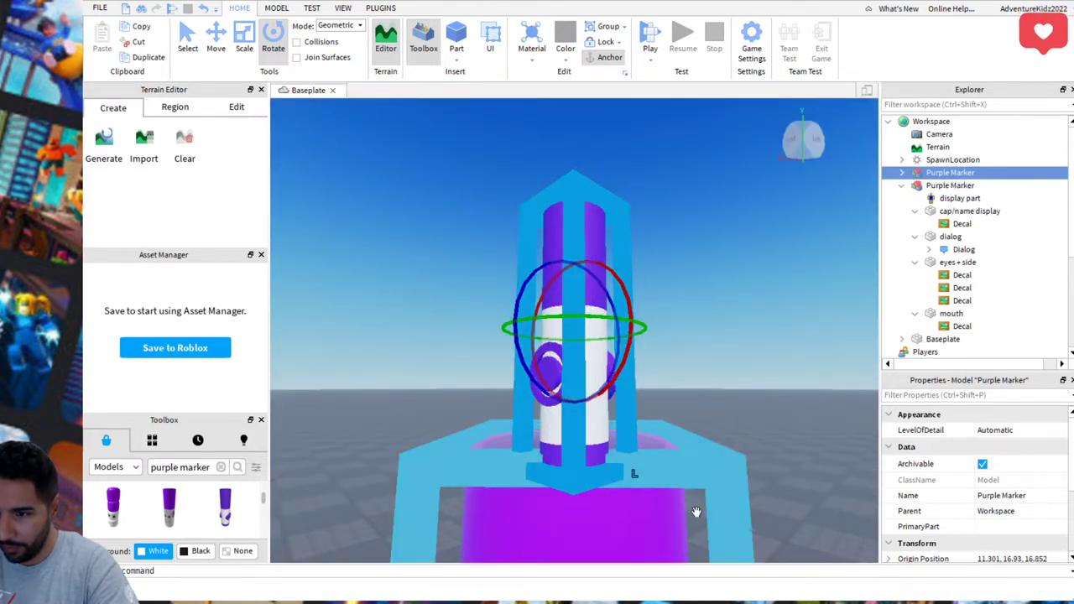
scroll(763, 419, down, 5)
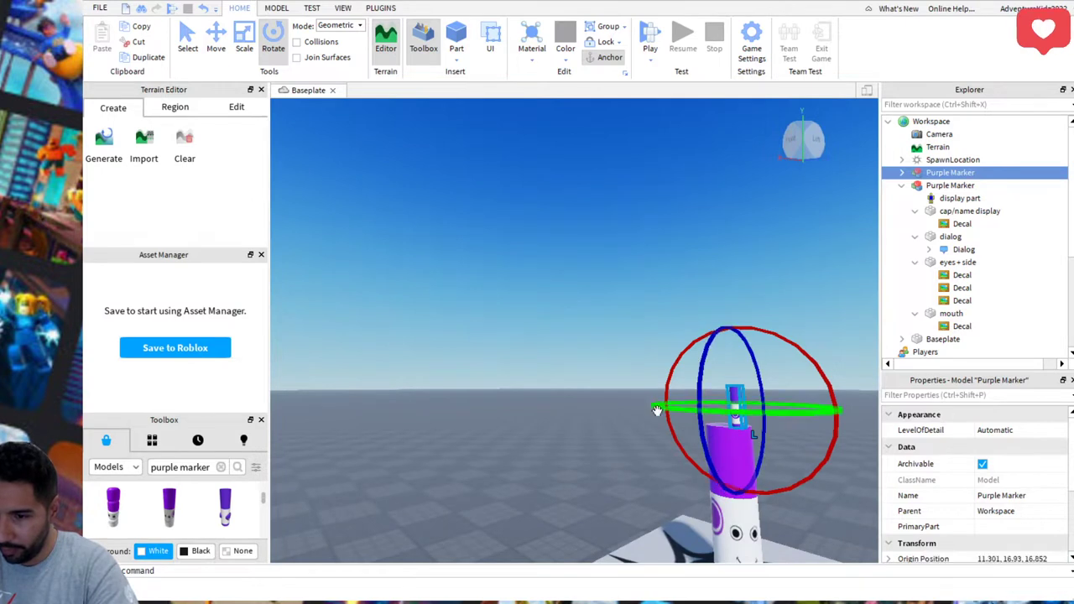
scroll(609, 390, down, 2)
scroll(613, 382, up, 2)
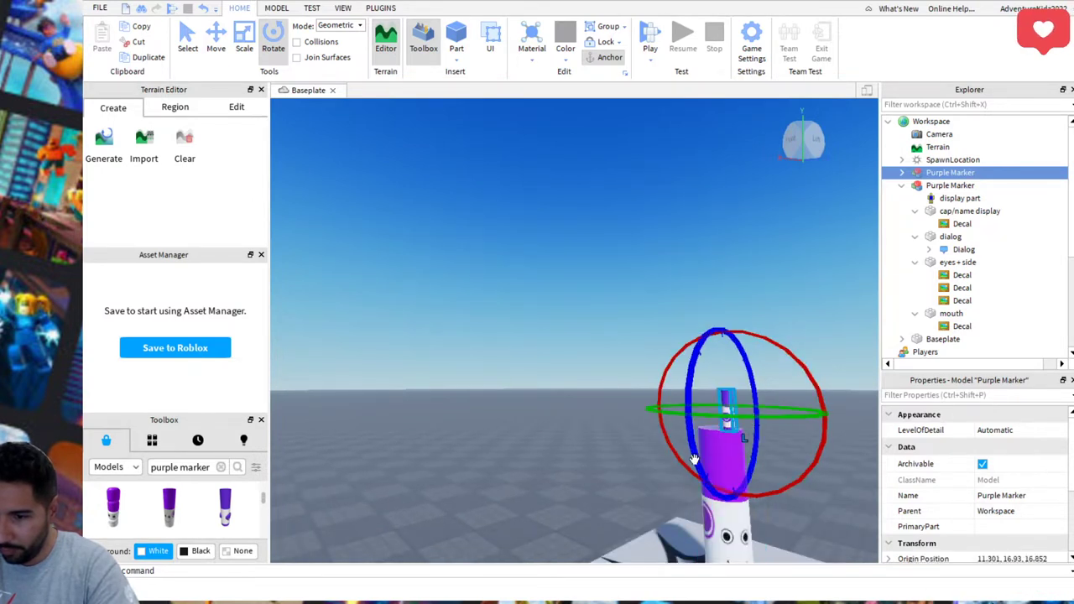
click(625, 387)
mouse_move(703, 438)
mouse_down()
mouse_move(719, 420)
mouse_move(679, 492)
mouse_move(691, 580)
mouse_up()
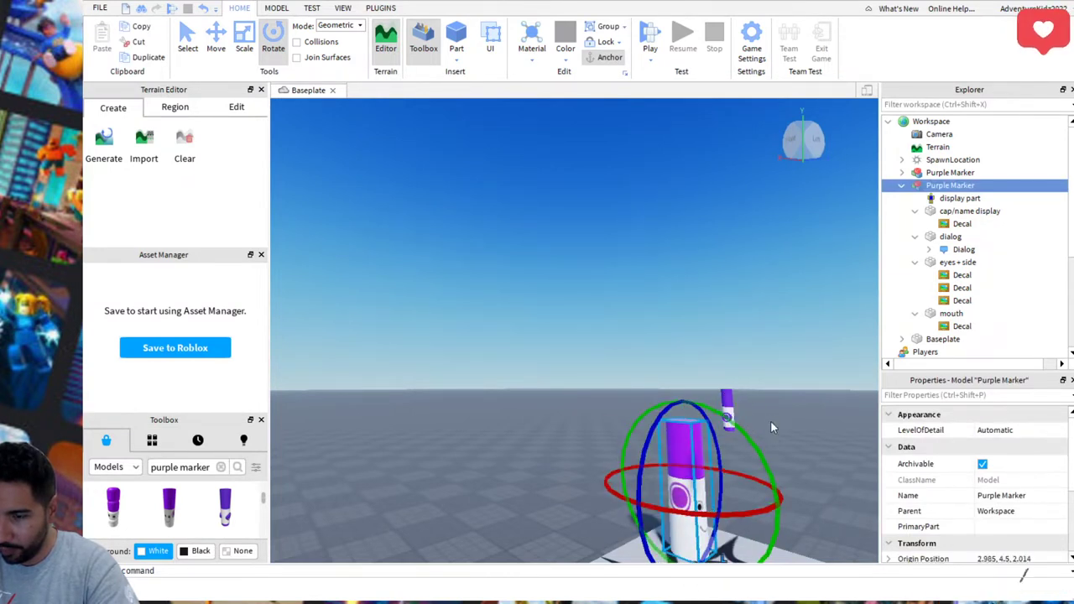
- Rotate the second, floating purple marker about its vertical axis to see its sides, and delete the model
scroll(770, 467, down, 1)
scroll(752, 448, up, 1)
scroll(751, 448, up, 3)
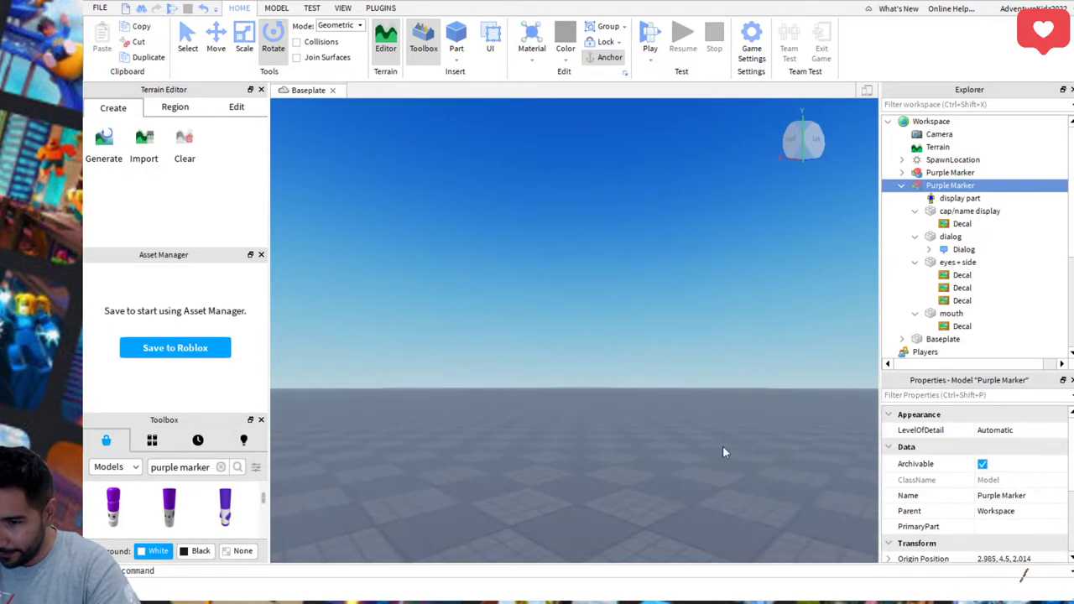
scroll(688, 443, down, 1)
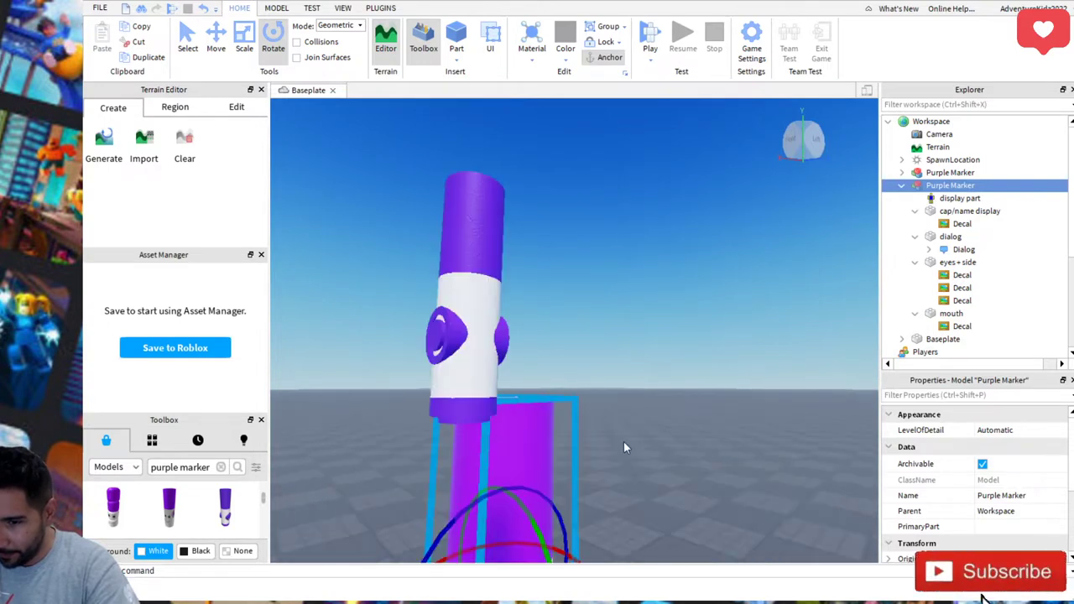
click(483, 281)
mouse_move(452, 275)
mouse_down()
mouse_move(546, 278)
mouse_move(592, 294)
mouse_move(452, 293)
mouse_move(565, 295)
mouse_up()
drag(679, 303, 679, 303)
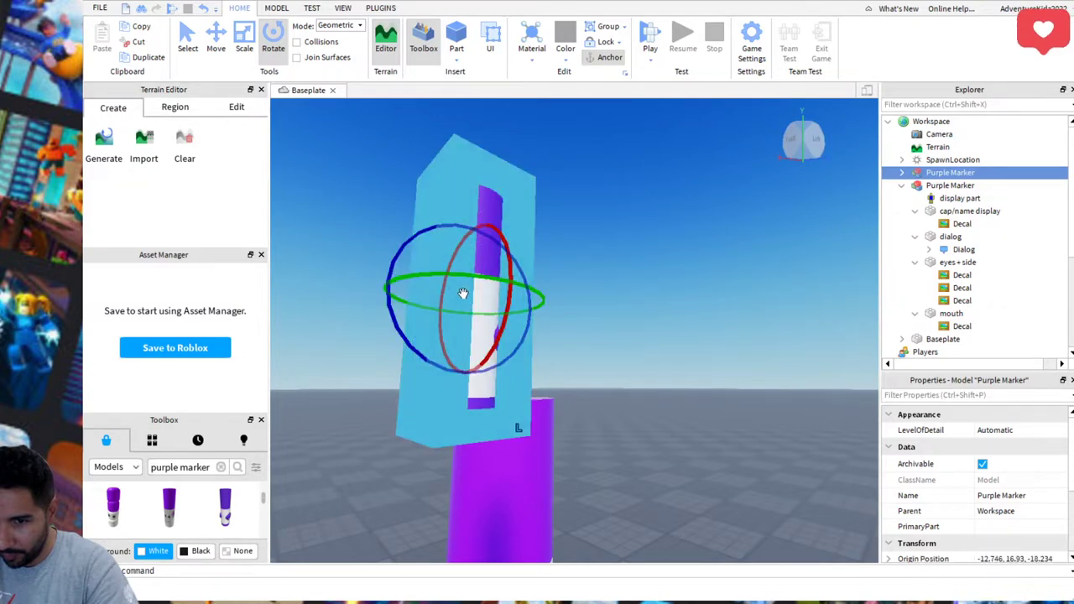
drag(425, 280, 565, 276)
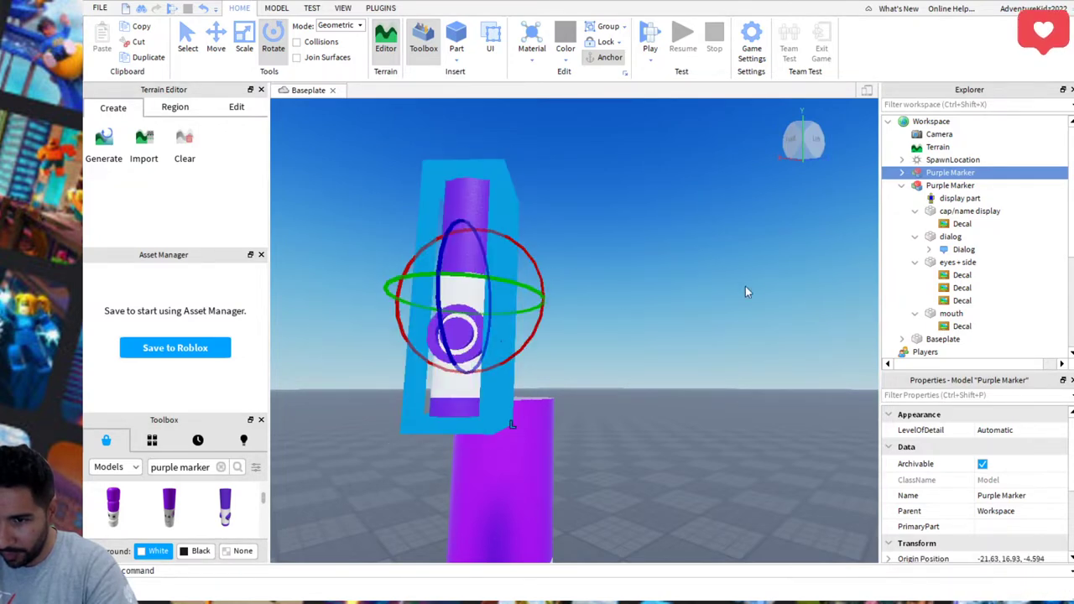
key(Delete)
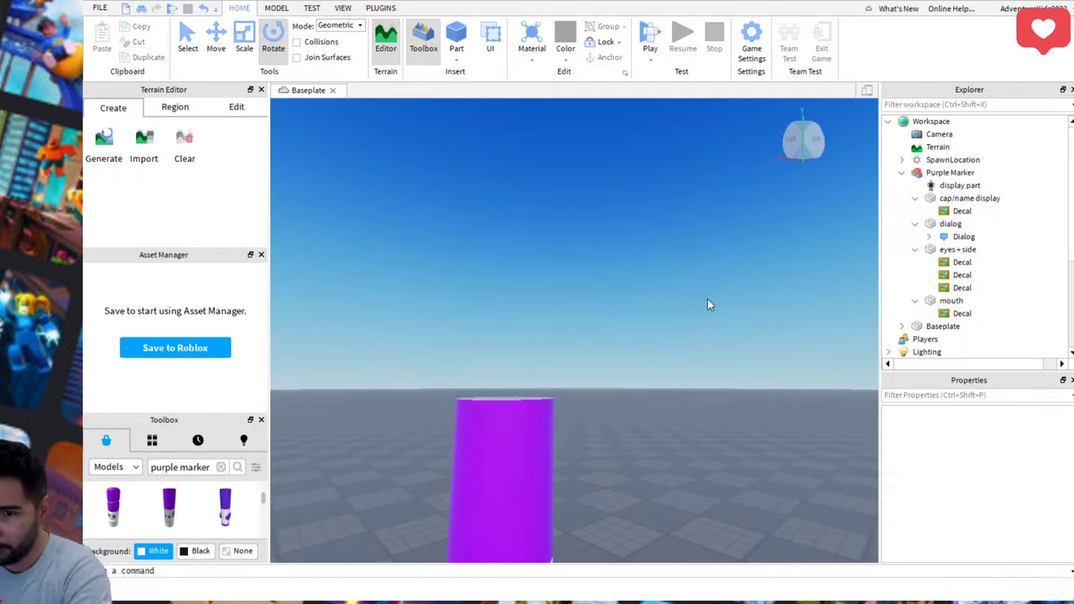
- Insert the Purple Marker (click me eyes to talk) model from the purple marker search results
scroll(617, 495, down, 5)
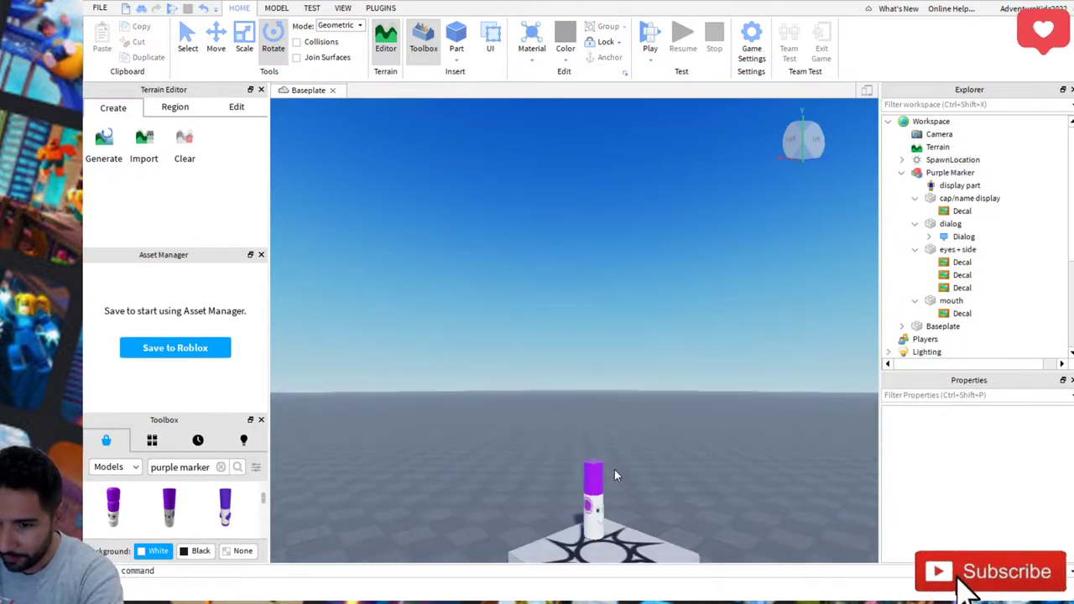
scroll(614, 468, up, 2)
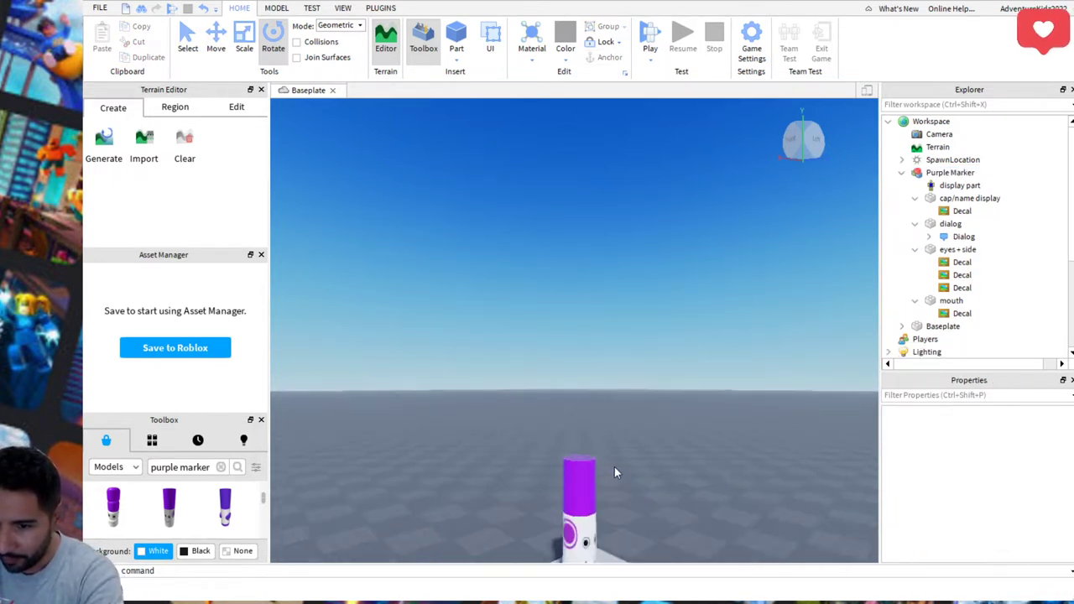
scroll(625, 499, up, 4)
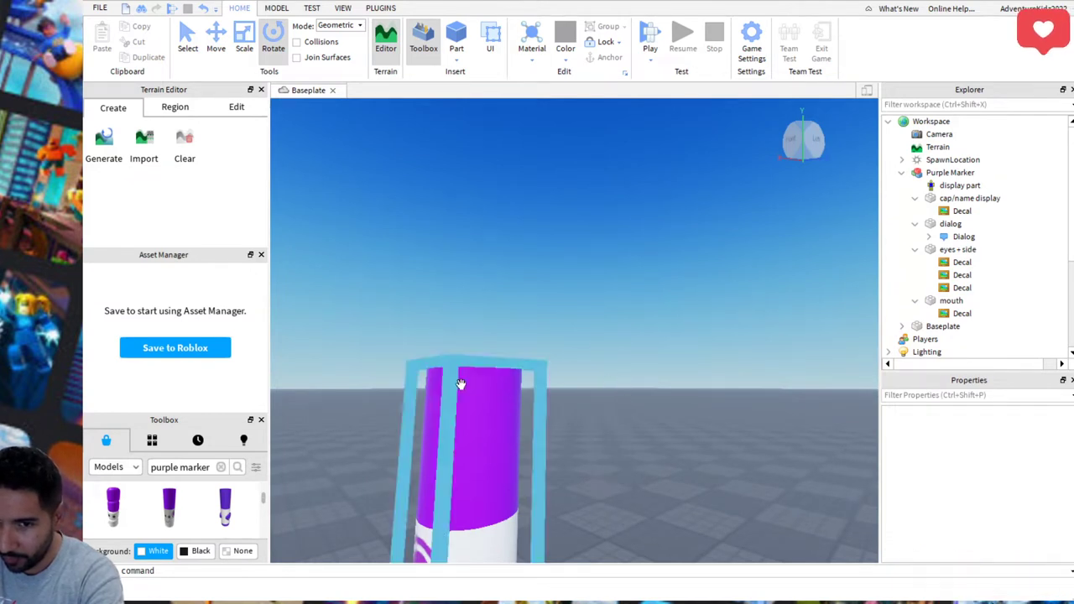
click(211, 44)
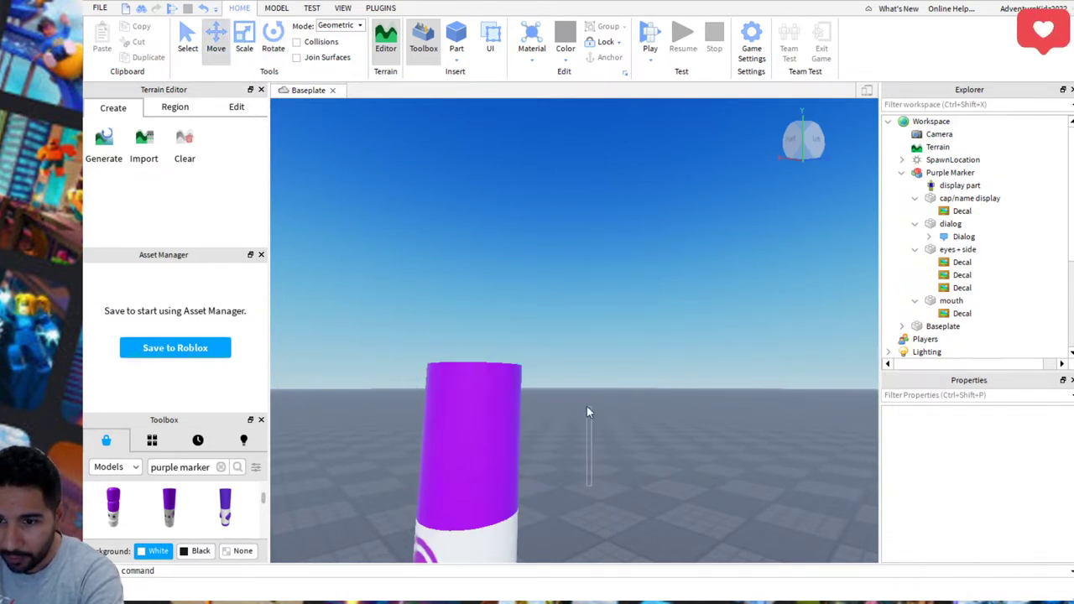
key(s)
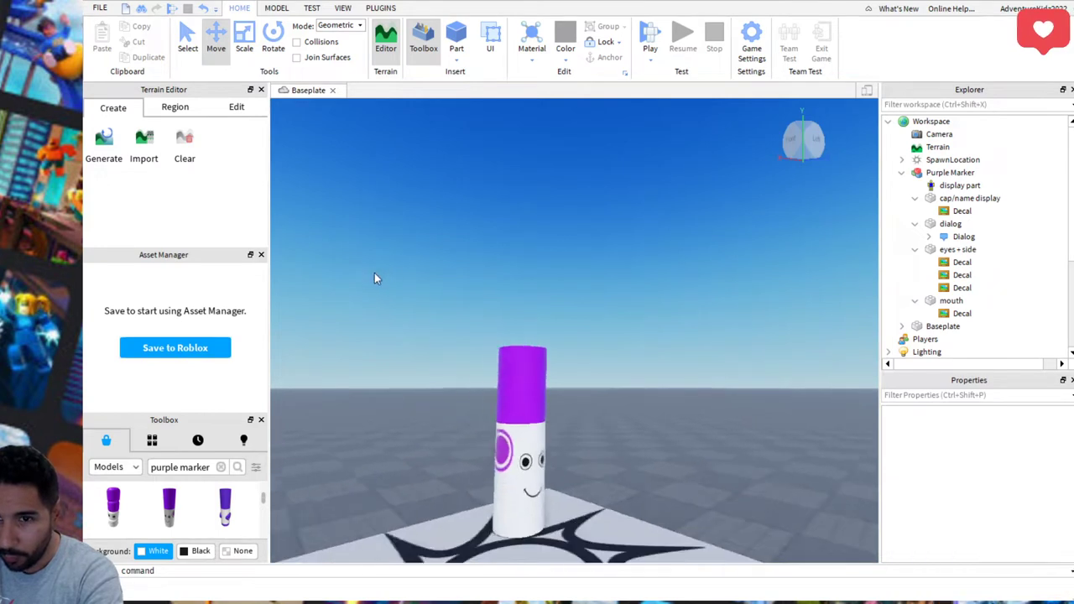
key(w)
key(d)
key(a)
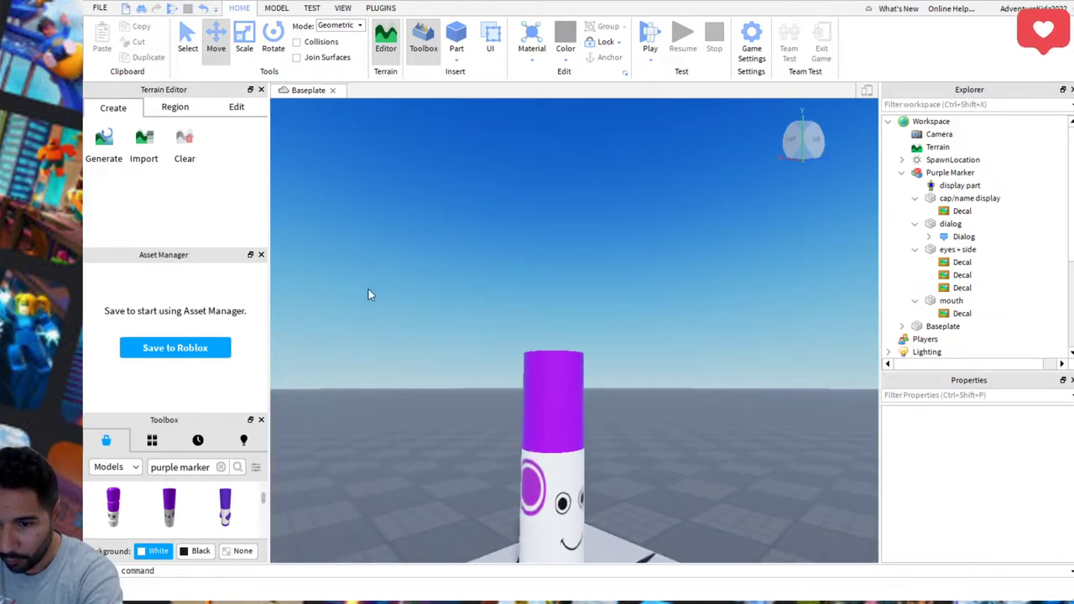
key(s)
key(d)
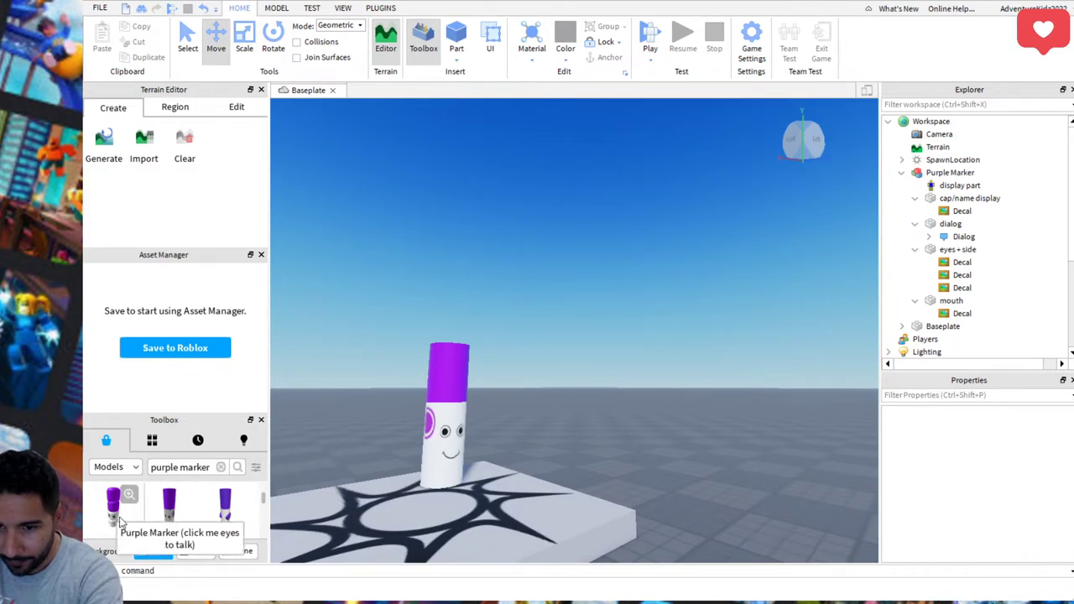
drag(109, 518, 393, 457)
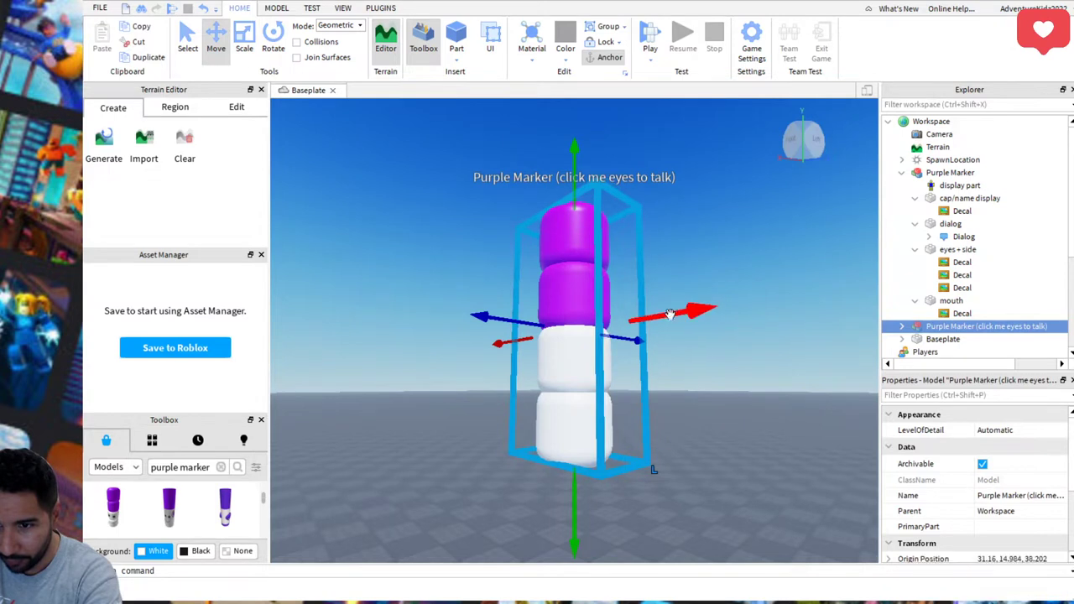
- Move the inserted click me eyes to talk marker 1 stud along each of its two horizontal axes
mouse_move(508, 320)
mouse_down()
mouse_move(425, 317)
mouse_move(513, 333)
mouse_up()
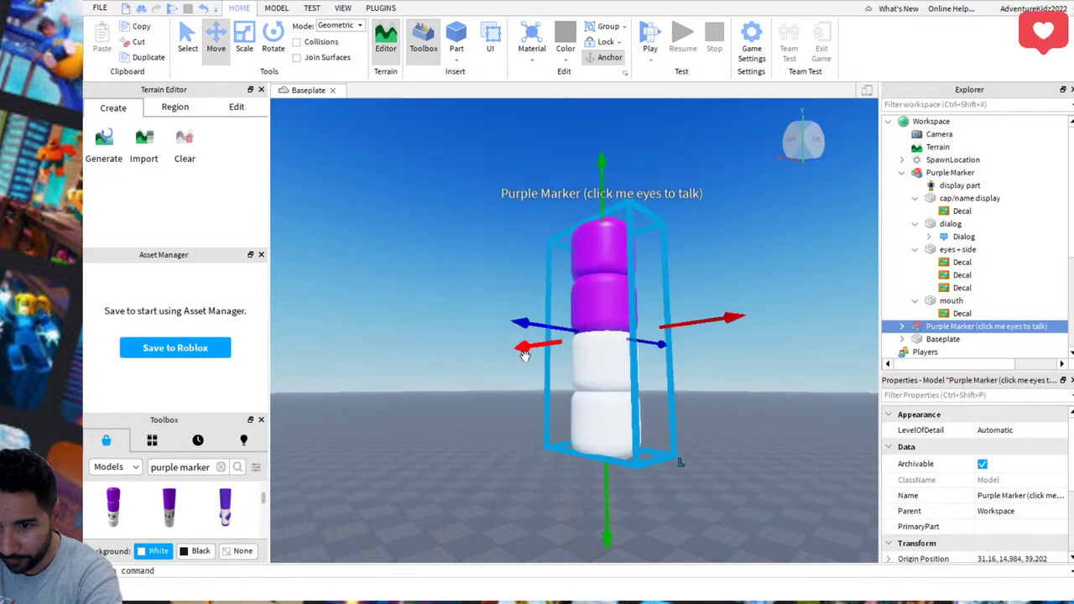
drag(715, 319, 760, 330)
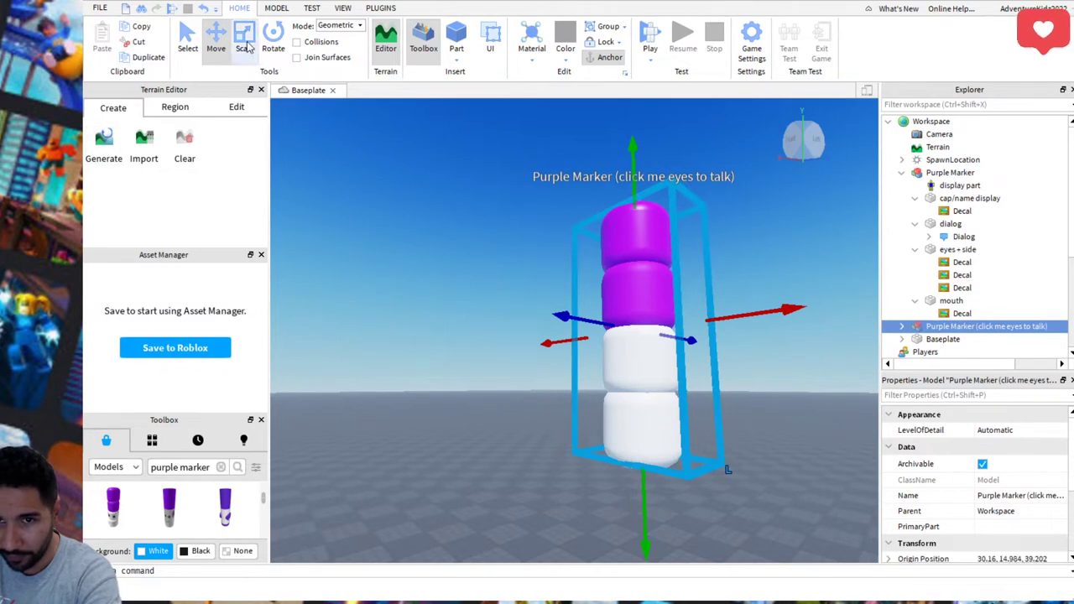
click(186, 42)
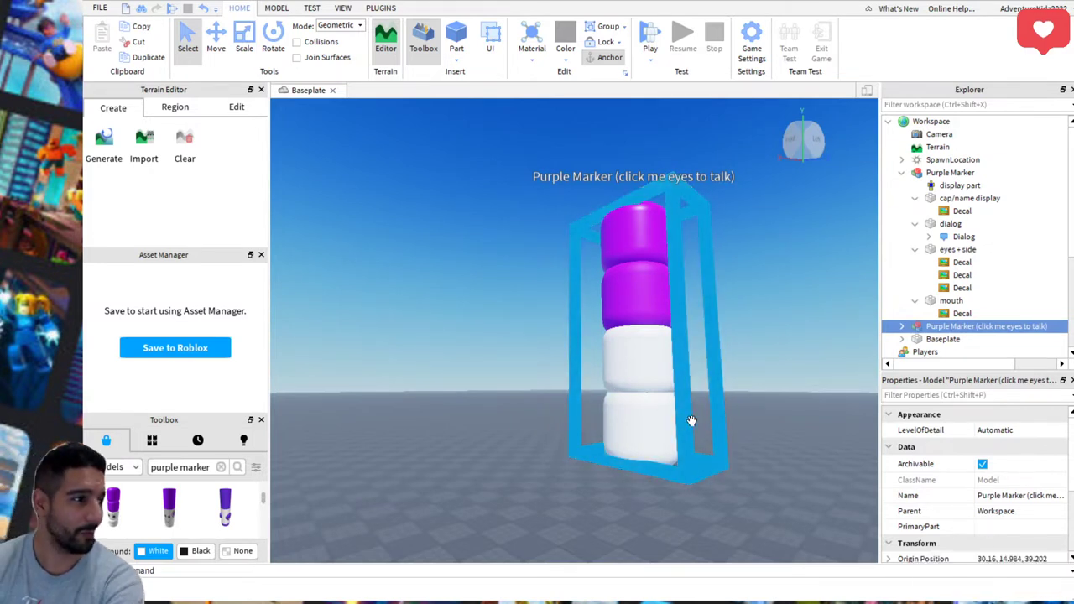
scroll(790, 401, down, 5)
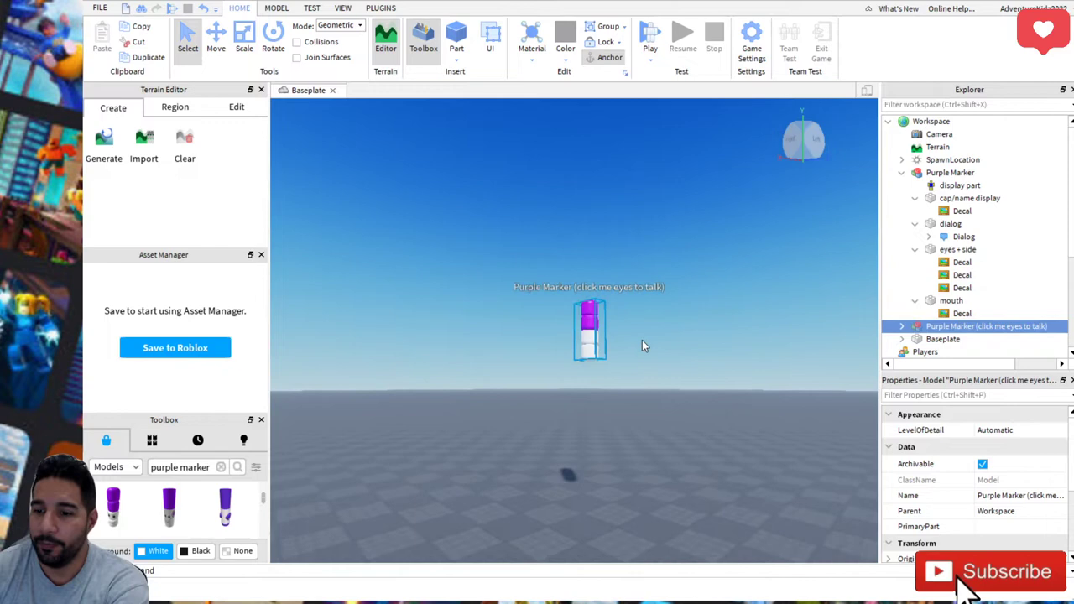
scroll(655, 444, down, 6)
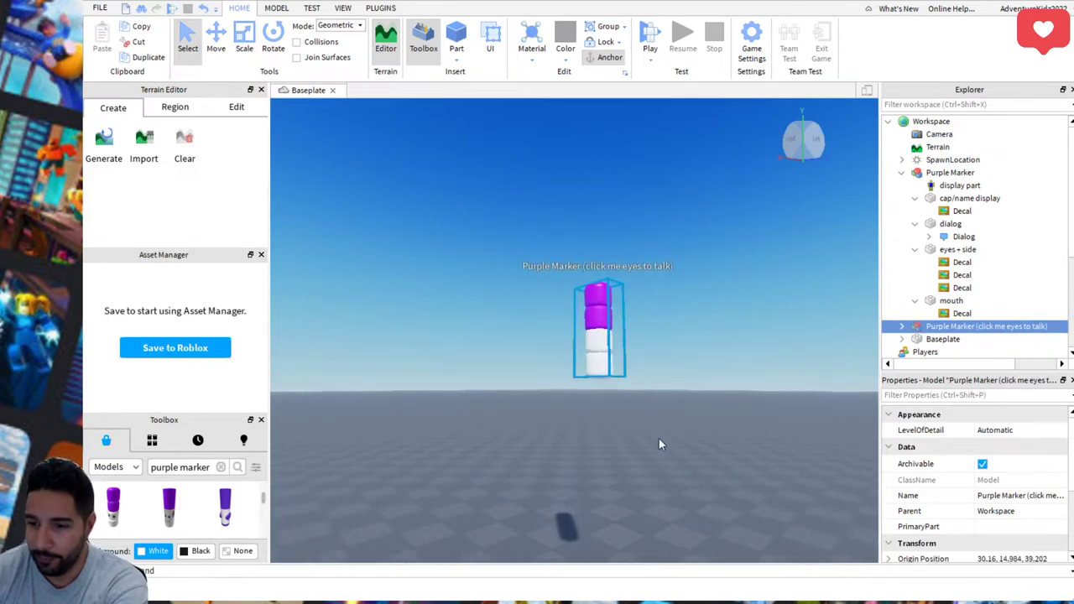
scroll(654, 459, up, 3)
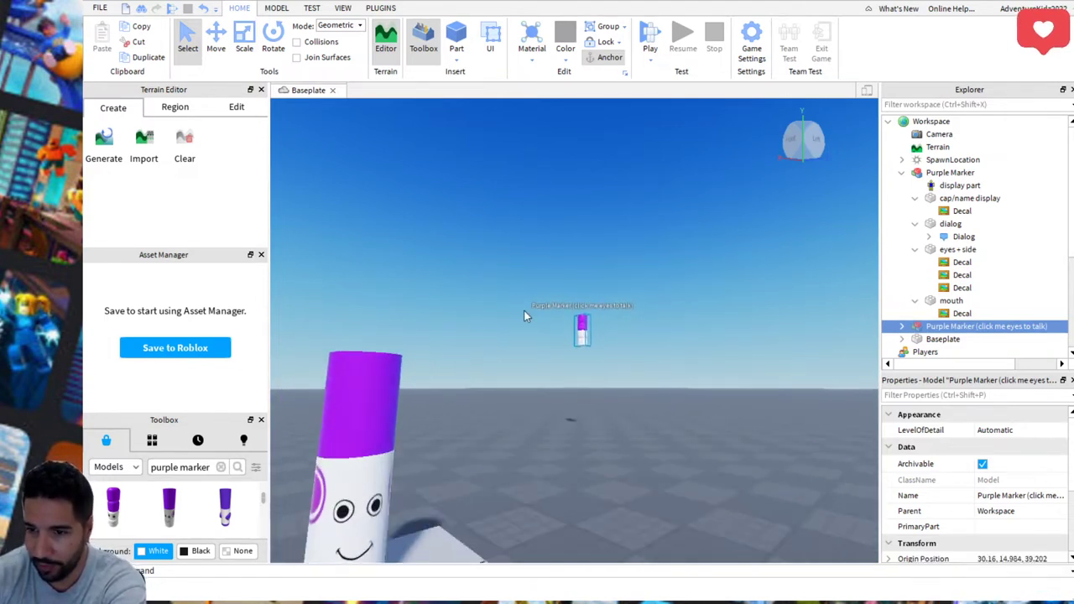
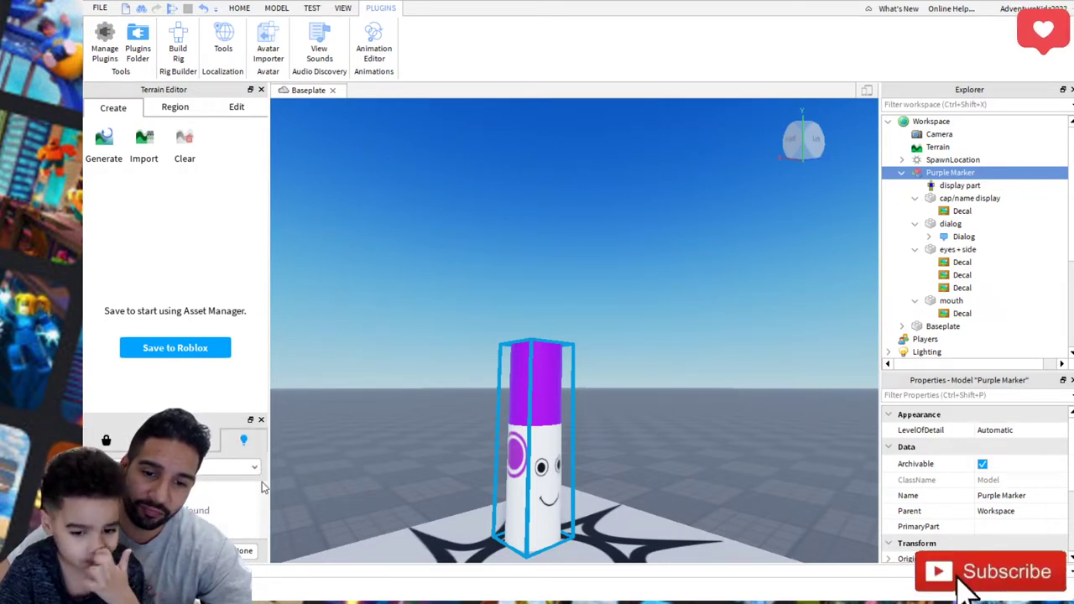
- Reposition the smiling Purple Marker so it stands near the middle of the spawn pad
scroll(623, 544, down, 3)
scroll(586, 429, up, 5)
scroll(562, 449, down, 3)
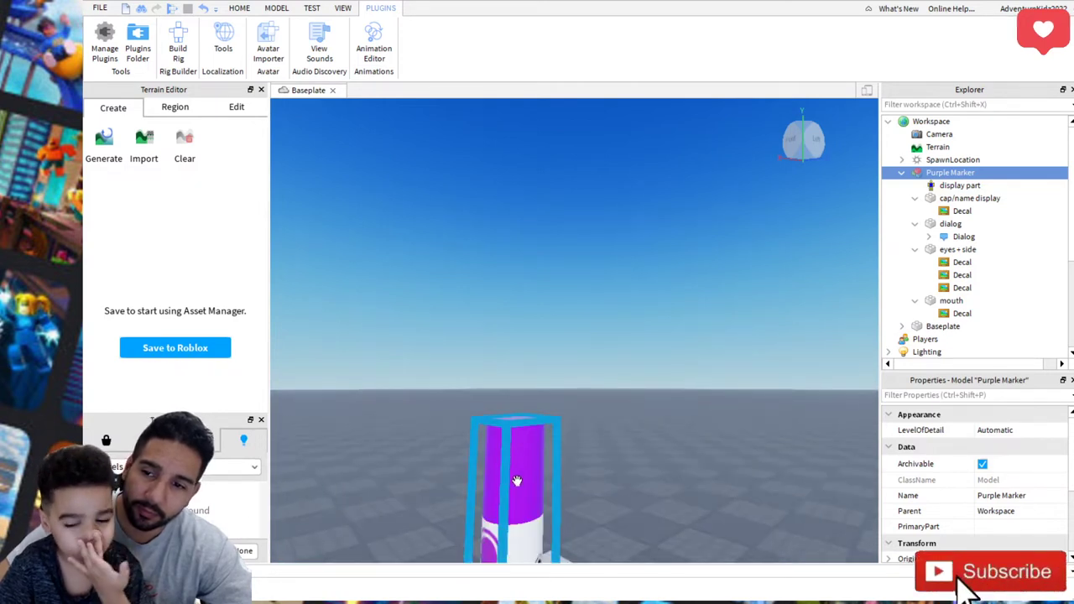
mouse_move(517, 480)
mouse_down()
mouse_move(559, 467)
mouse_move(517, 373)
mouse_up()
drag(522, 503, 540, 596)
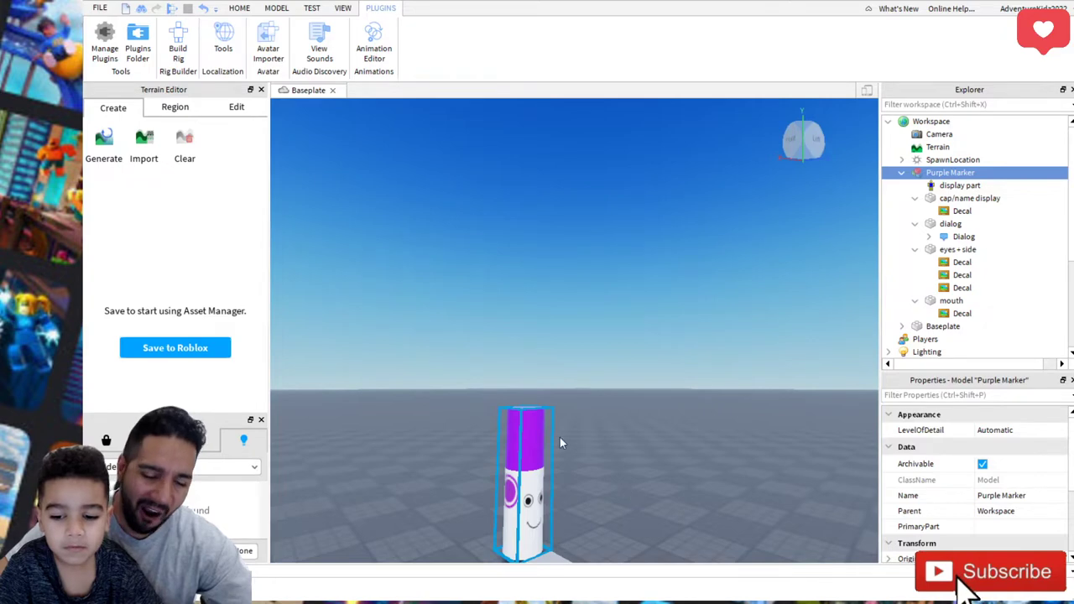
scroll(559, 437, down, 6)
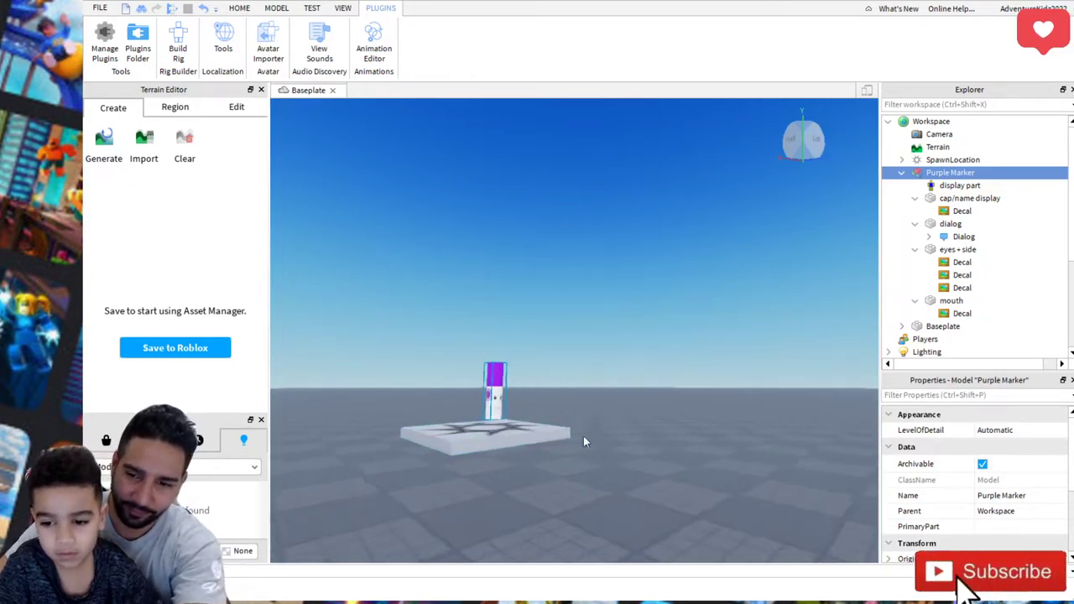
scroll(521, 438, up, 5)
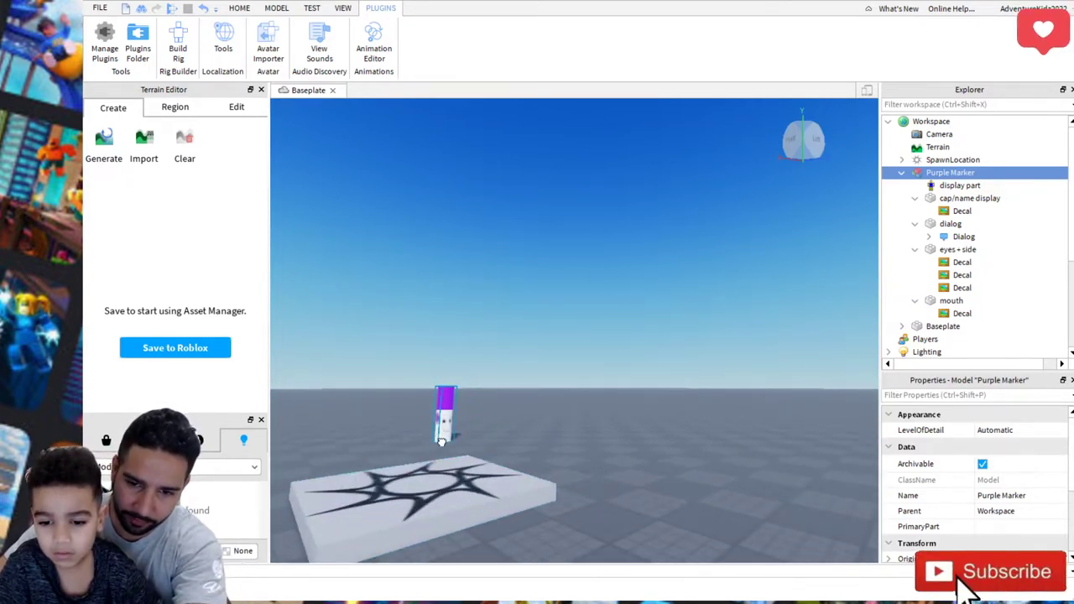
mouse_move(440, 440)
mouse_down()
mouse_move(423, 472)
mouse_move(392, 476)
mouse_up()
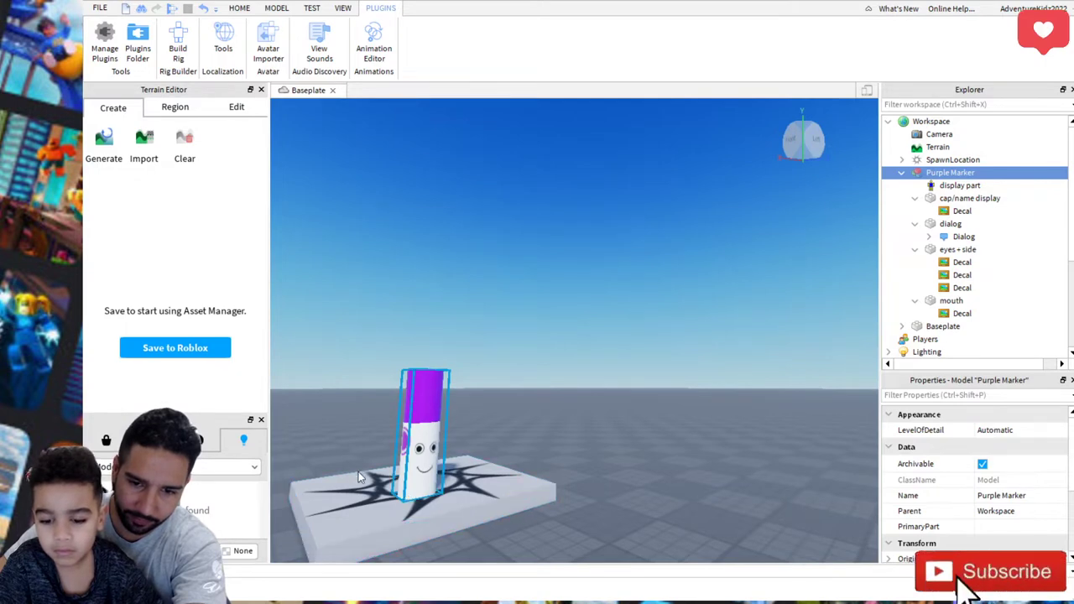
- Examine the Purple Marker and the spawn pad from several distances, from above and from below
key(a)
key(d)
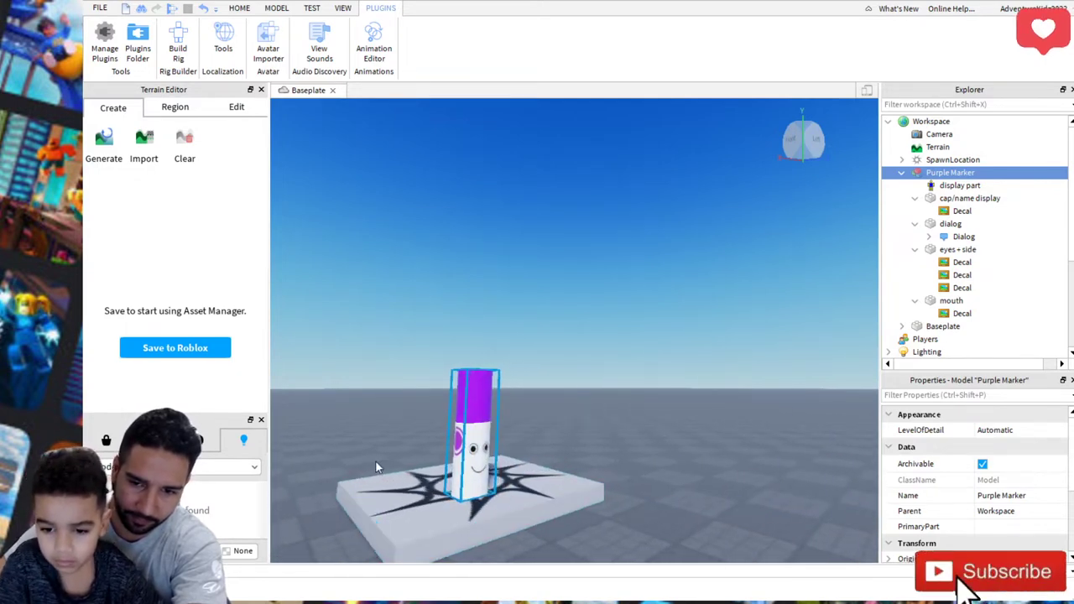
key(w)
key(s)
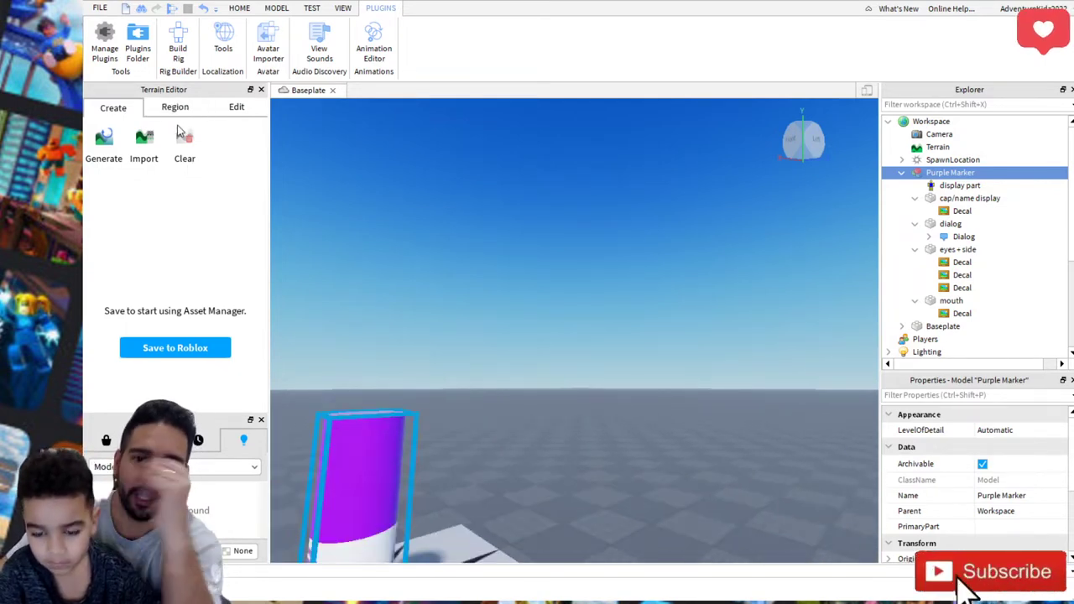
key(d)
key(f)
key(s)
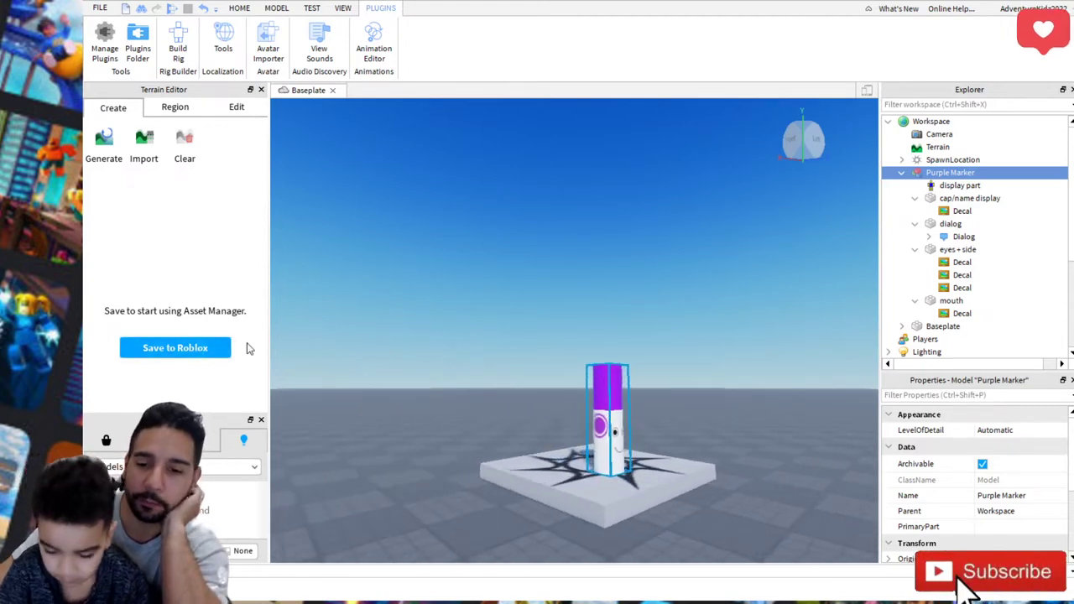
key(s)
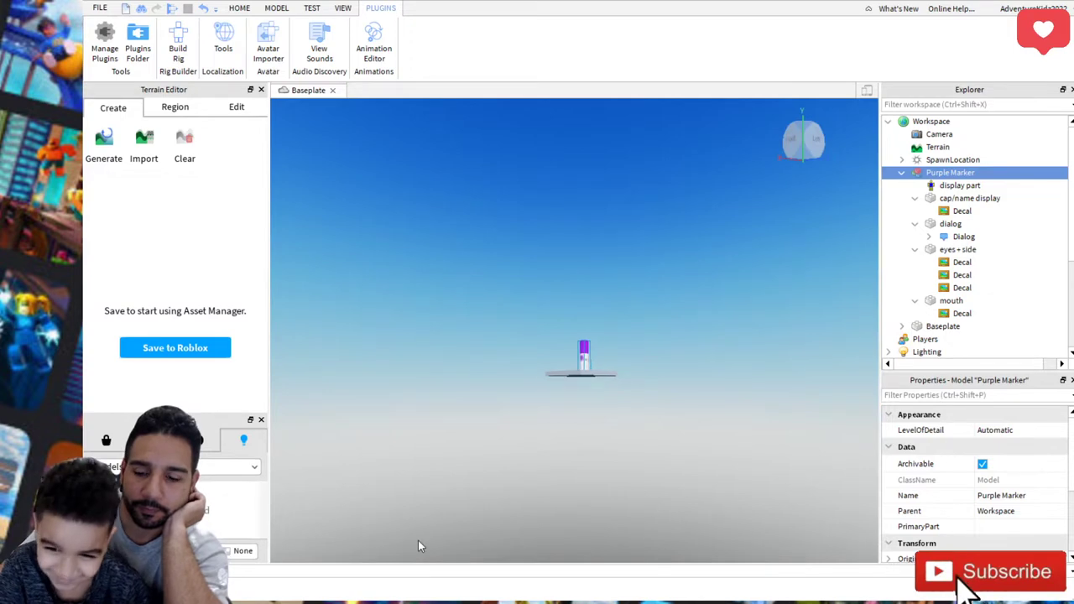
key(e)
key(w)
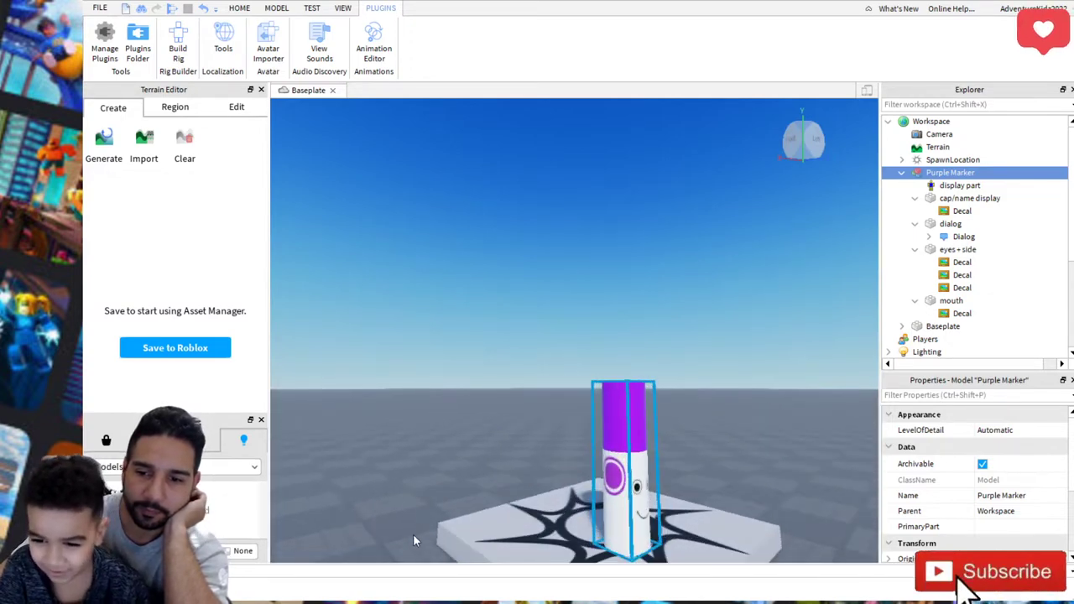
scroll(645, 533, down, 5)
scroll(602, 469, up, 3)
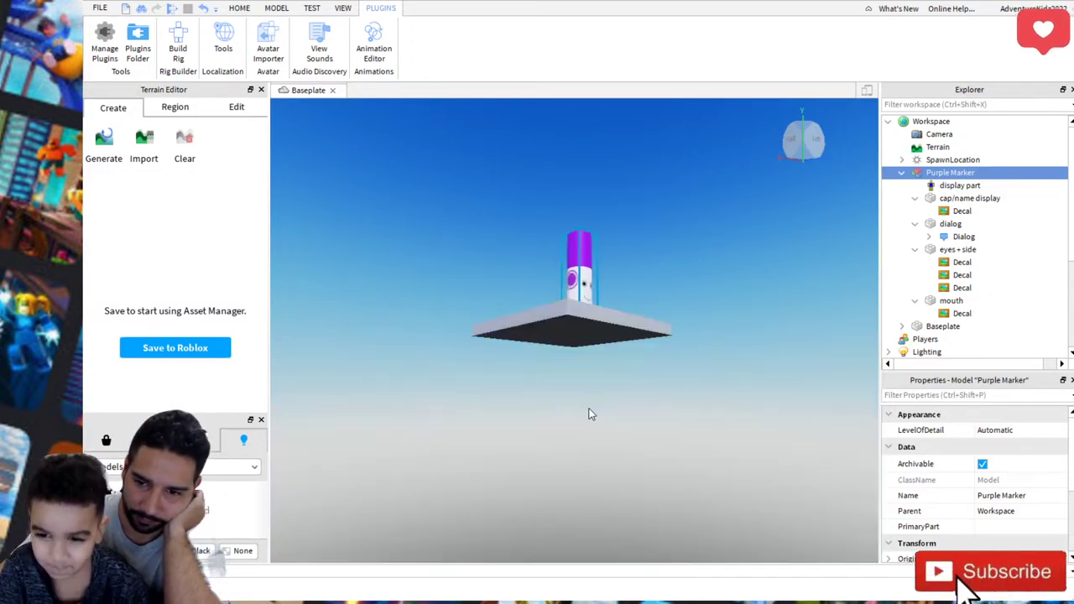
scroll(589, 408, down, 3)
scroll(584, 366, up, 5)
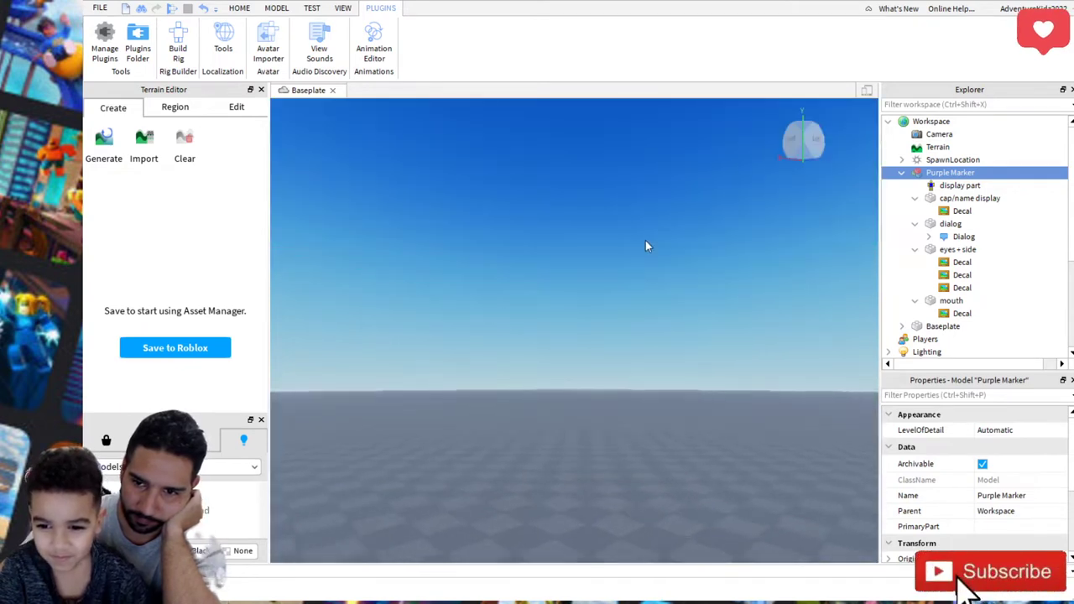
scroll(604, 355, down, 5)
scroll(621, 420, up, 5)
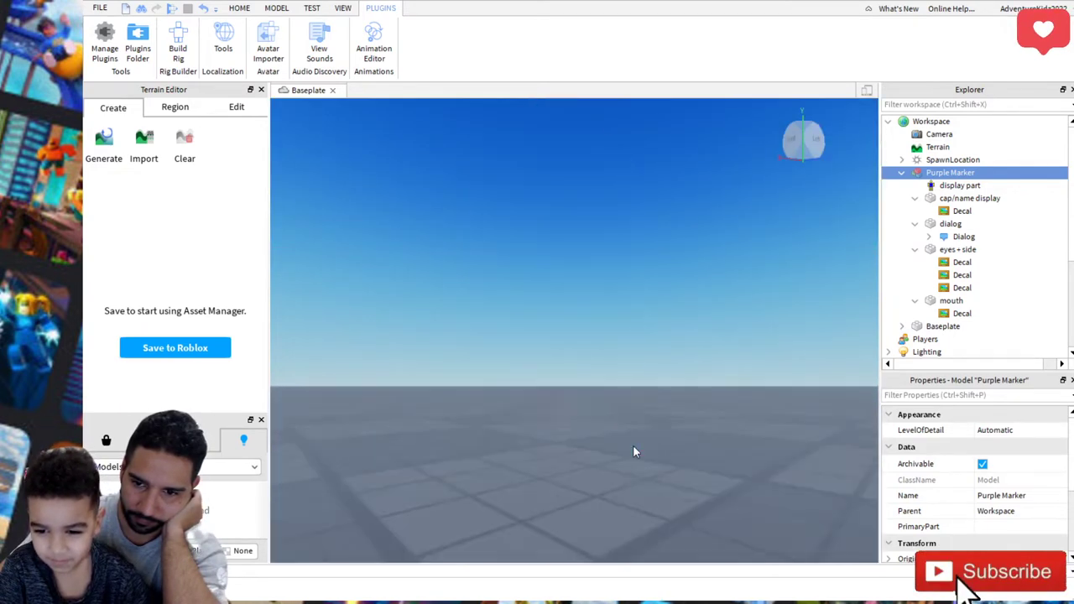
- Focus the view on the Purple Marker and inspect the spawn pad, display part, cap/name display with its decal, and dialog part
key(f)
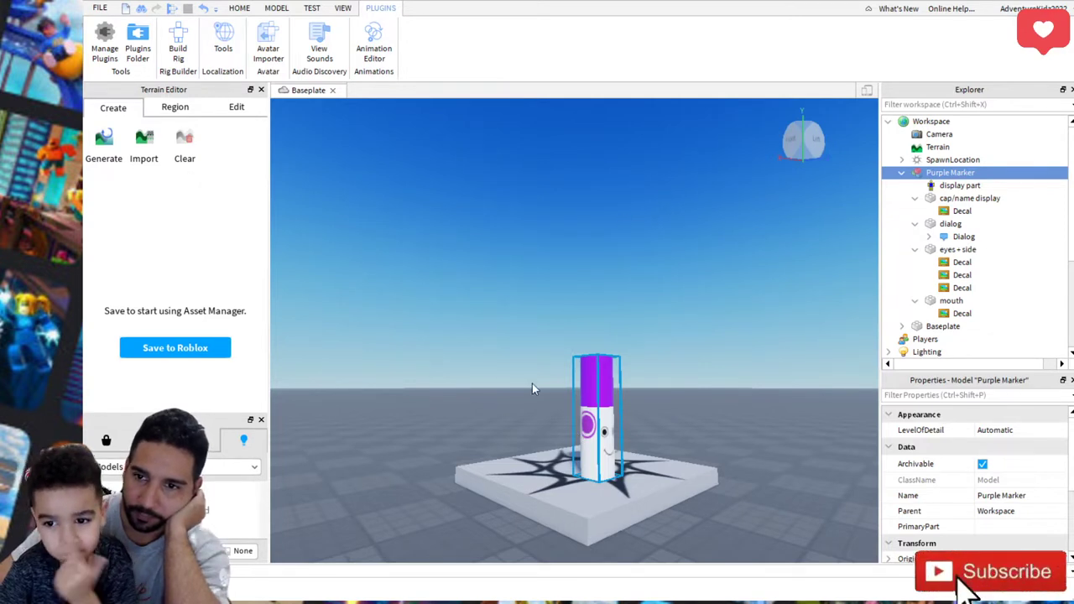
click(574, 466)
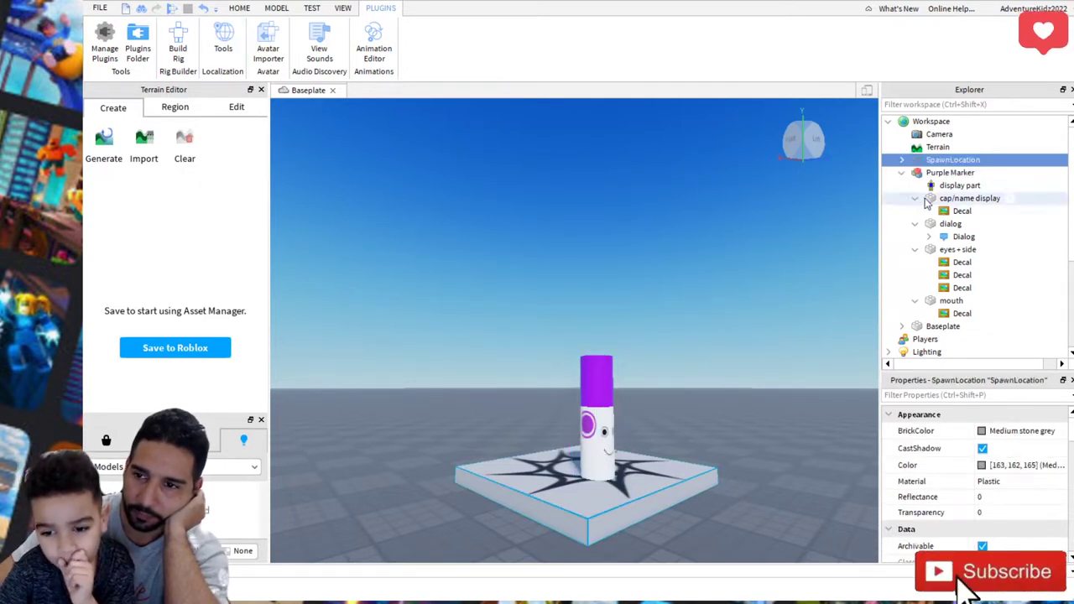
click(938, 173)
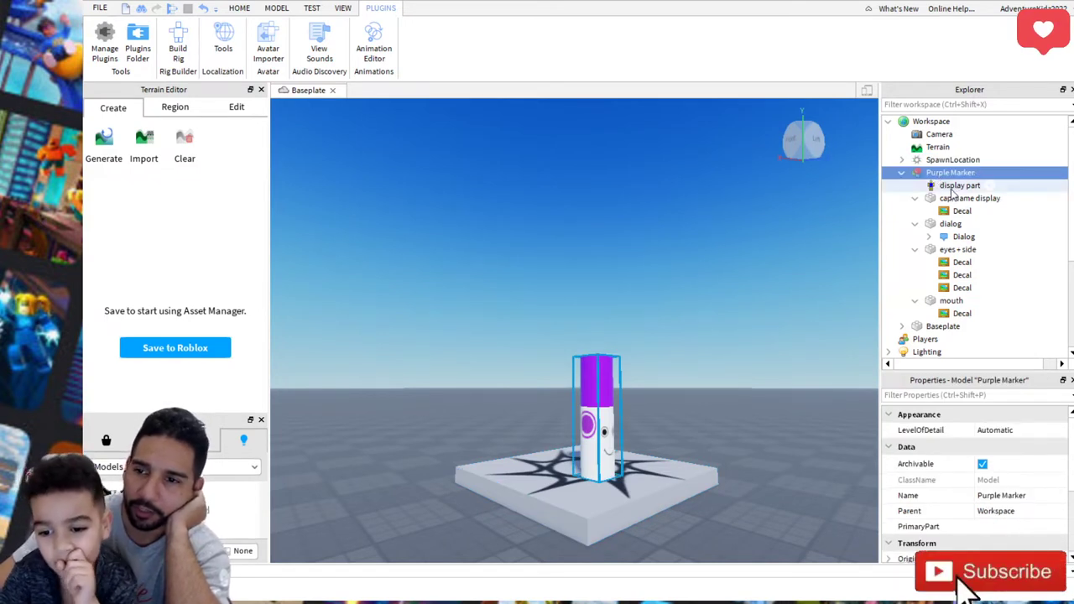
click(950, 188)
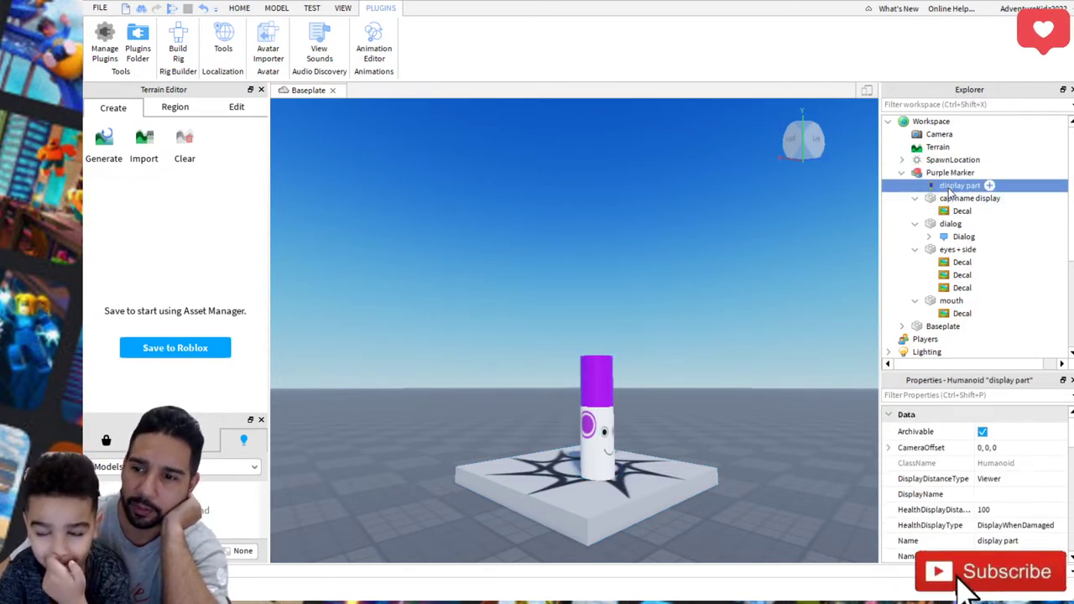
click(952, 200)
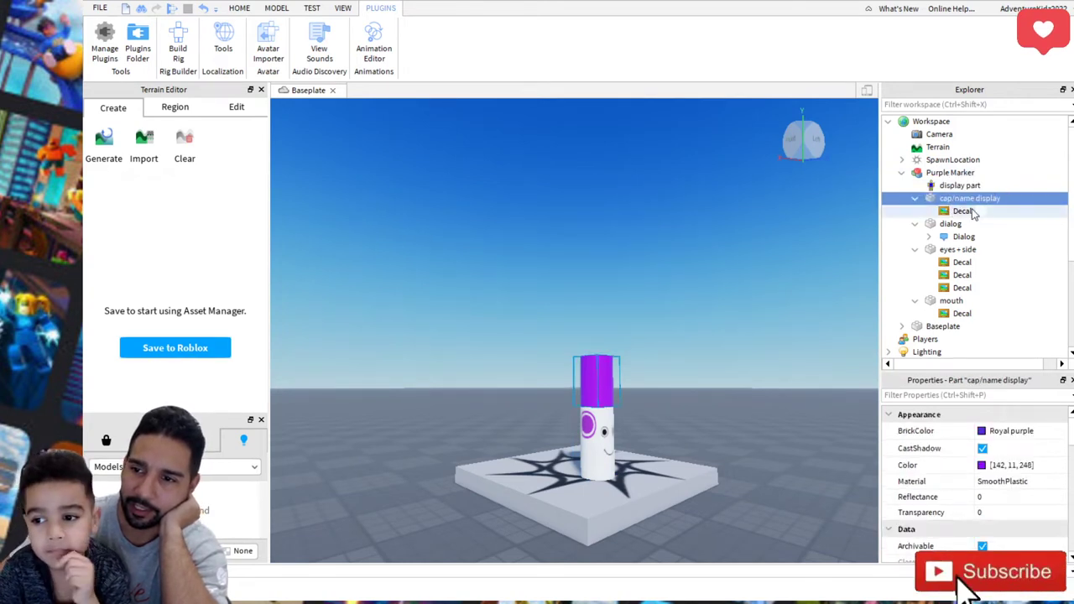
click(969, 212)
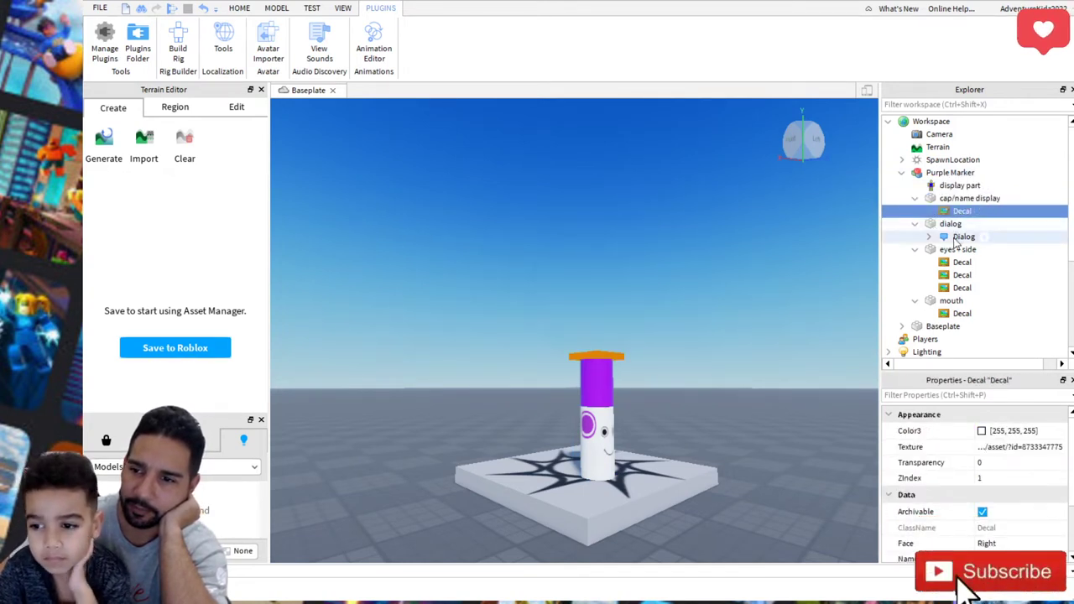
click(949, 224)
click(950, 224)
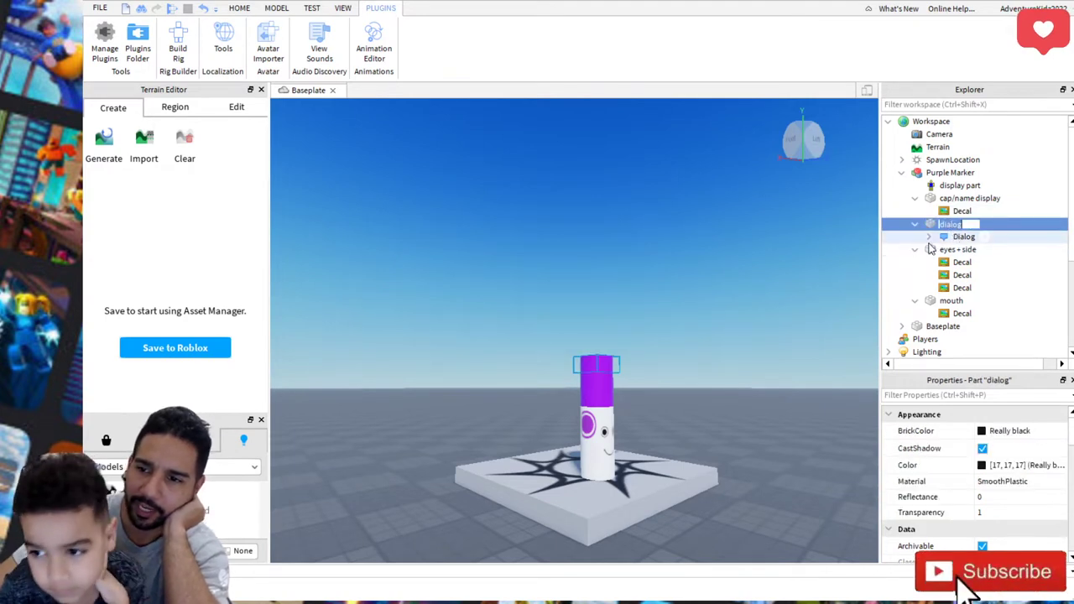
- Examine the ResponseDialog and UserDialog texts of the first three DialogChoice objects in the Purple Marker's dialog
click(980, 250)
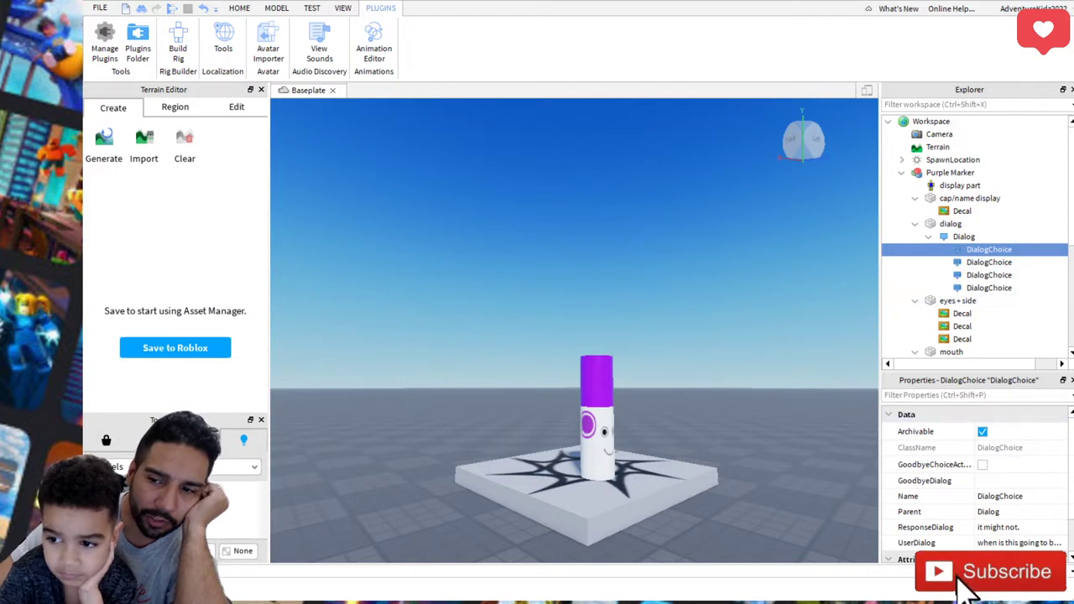
drag(1070, 491, 1070, 502)
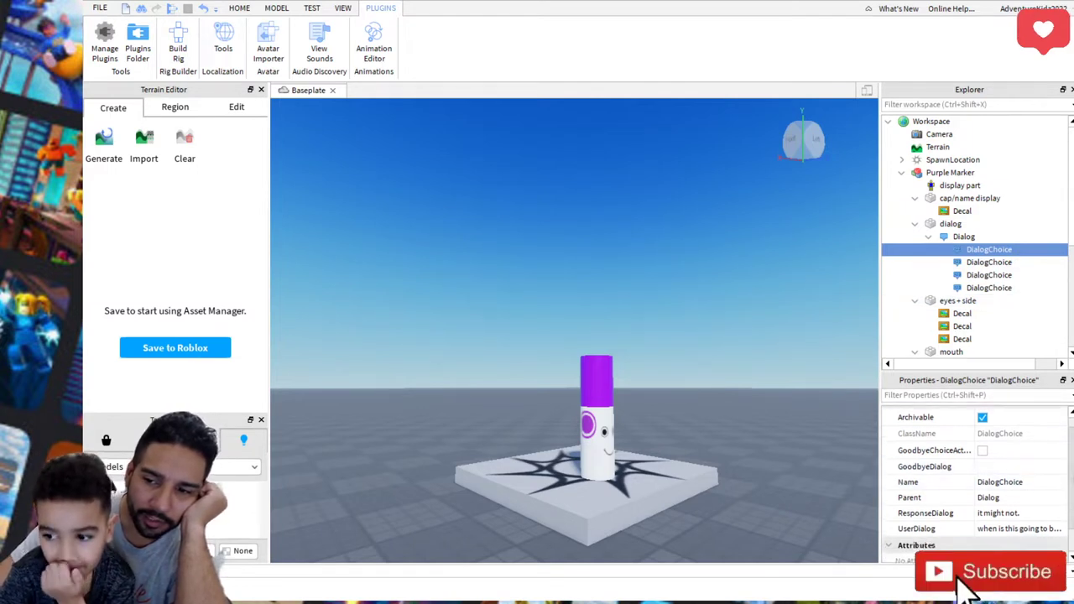
scroll(990, 511, down, 2)
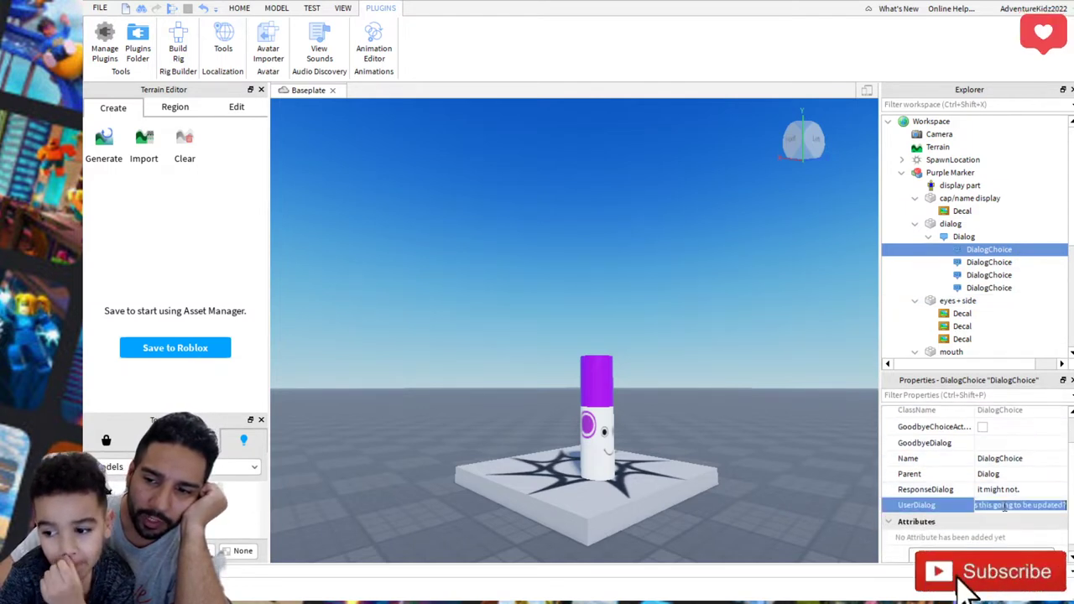
click(994, 262)
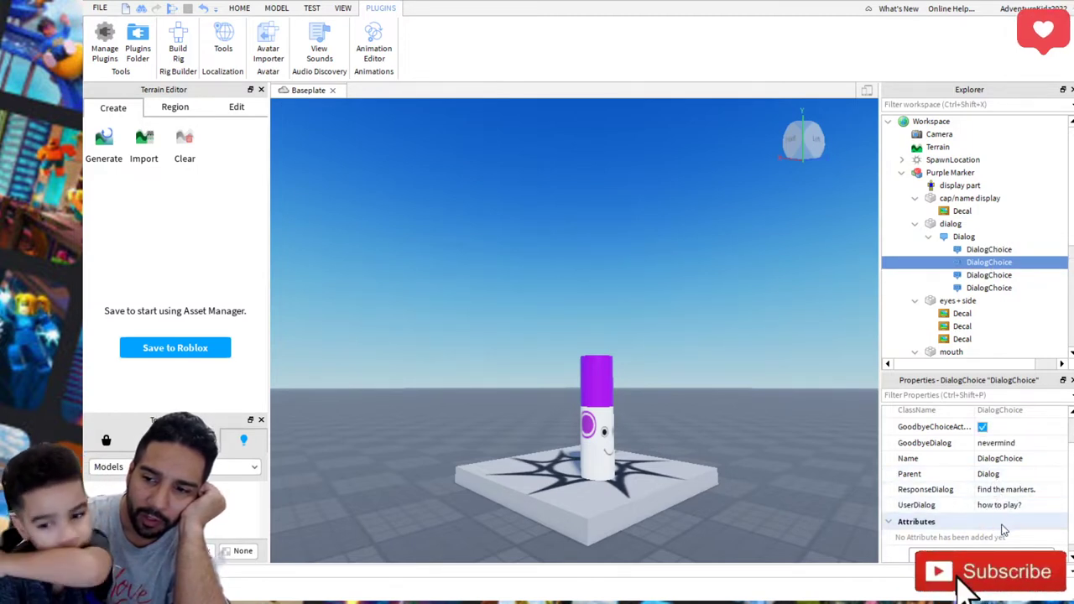
scroll(1011, 512, down, 1)
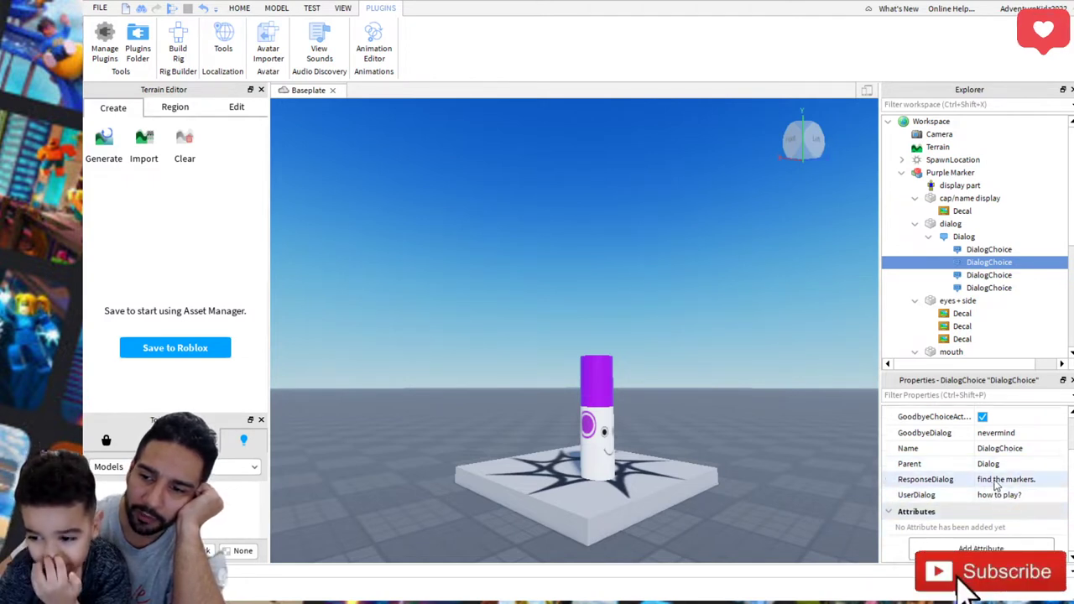
click(990, 276)
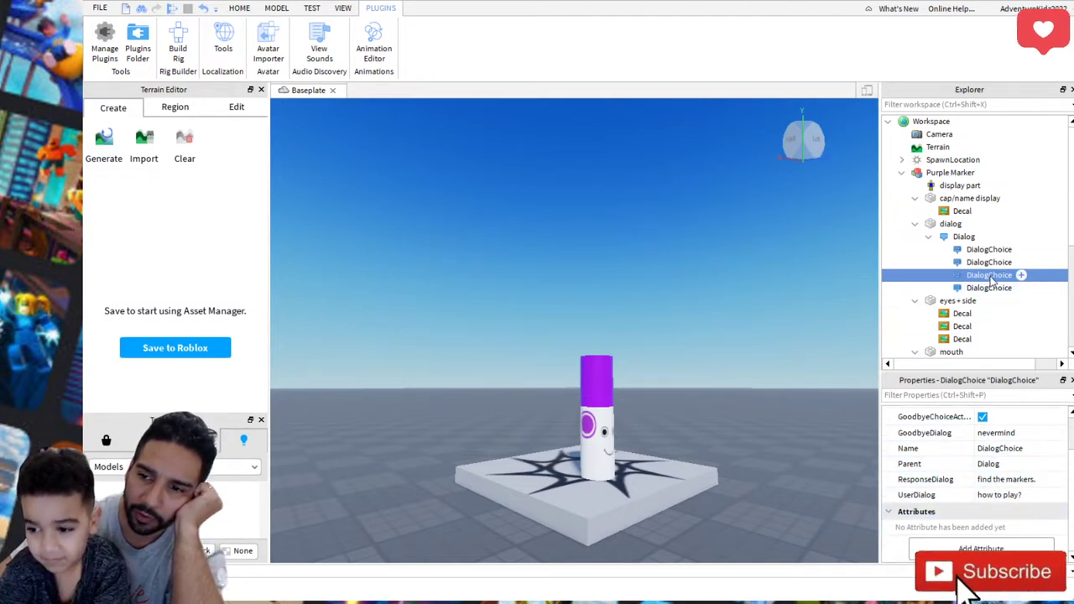
click(1009, 498)
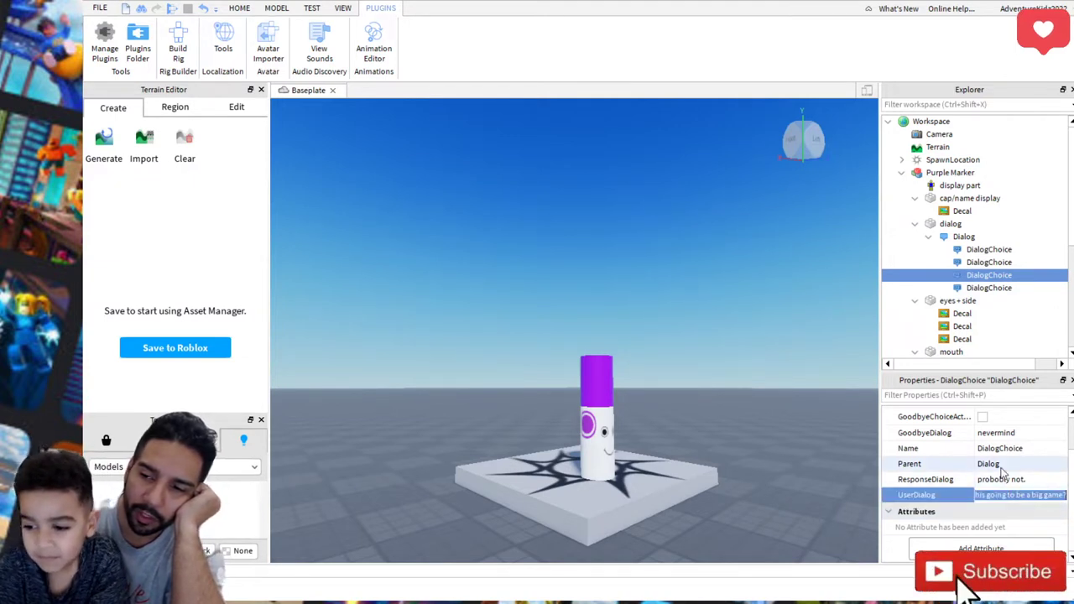
click(1002, 479)
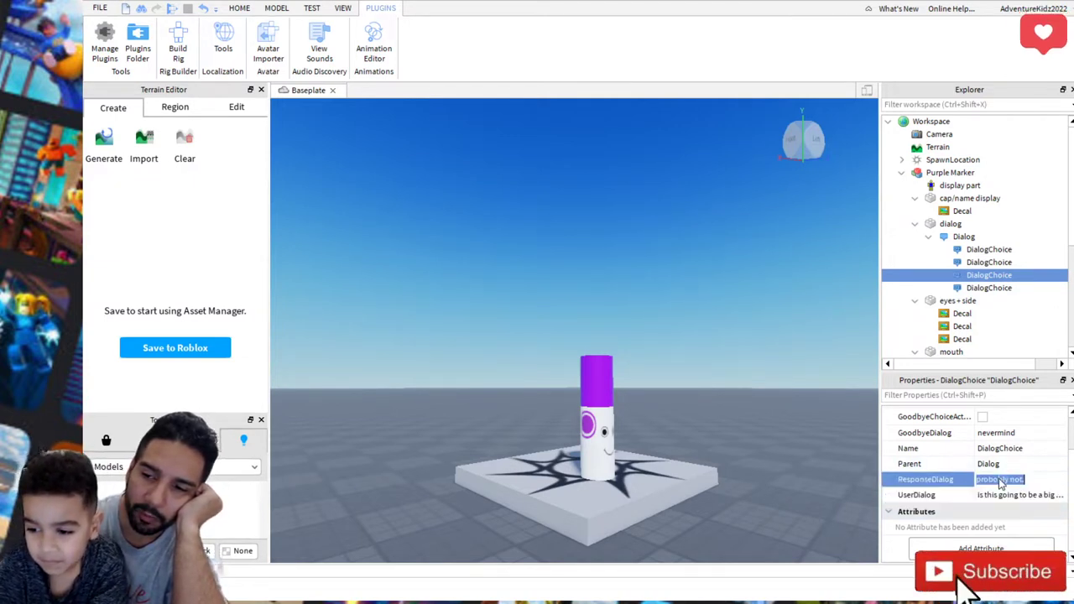
- Inspect the three decals under the Purple Marker's eyes + side part and their properties
click(957, 315)
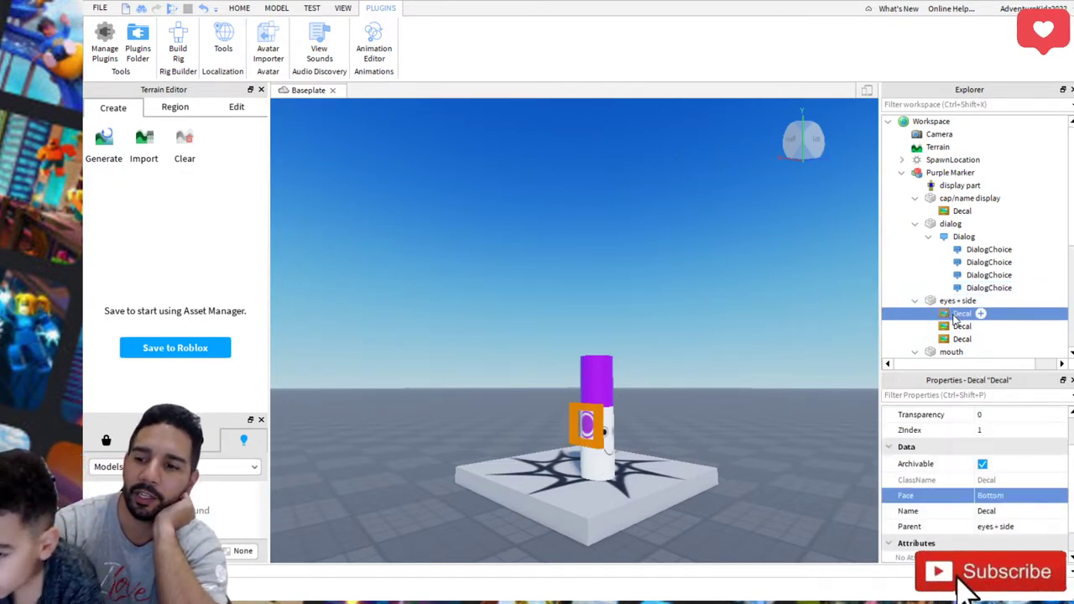
click(957, 328)
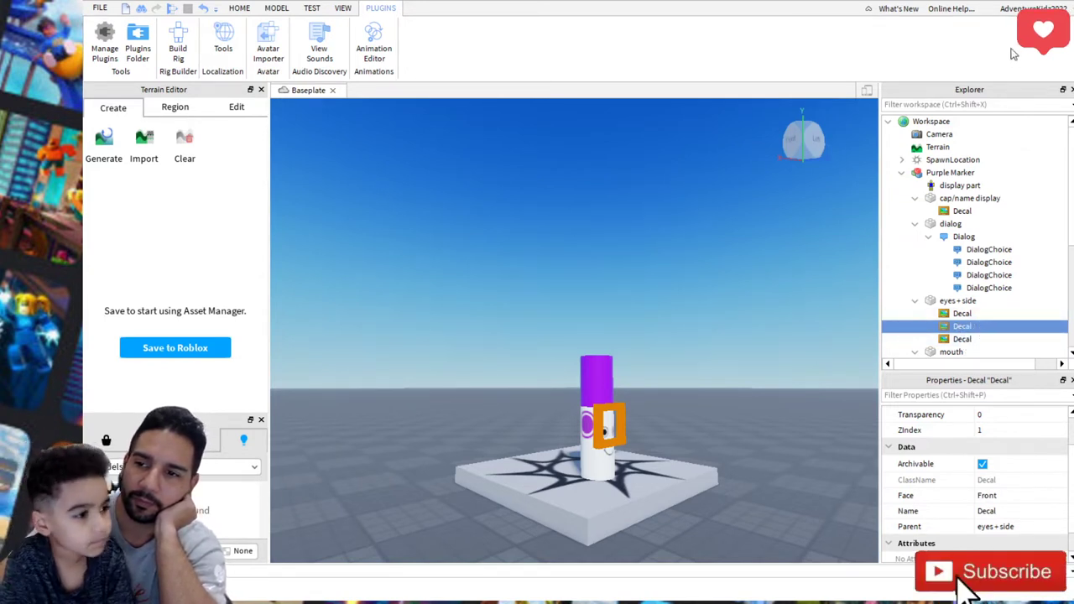
click(965, 339)
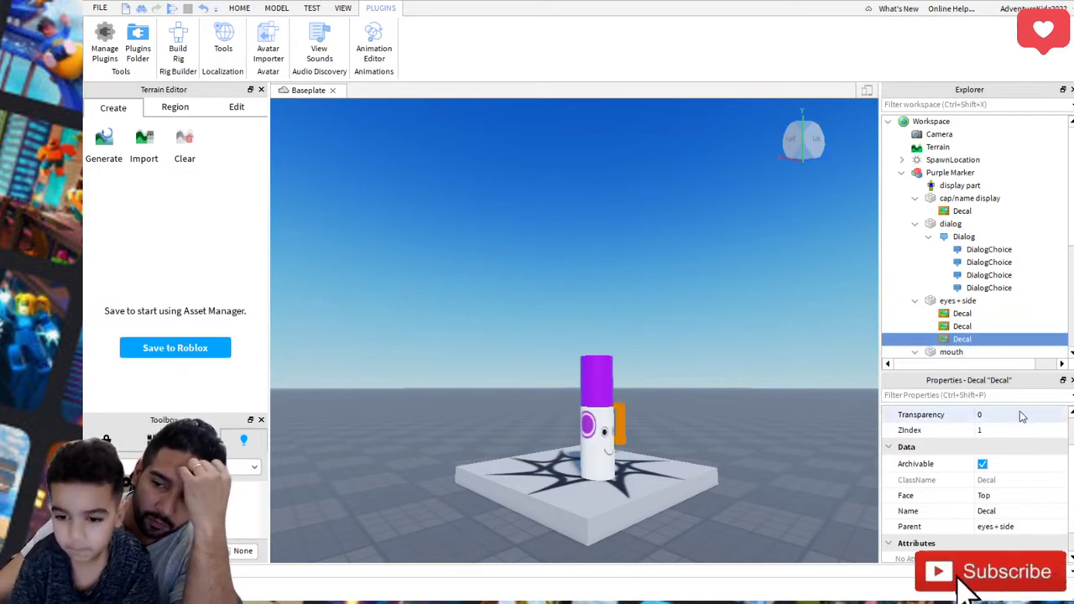
scroll(969, 506, down, 1)
drag(975, 363, 997, 386)
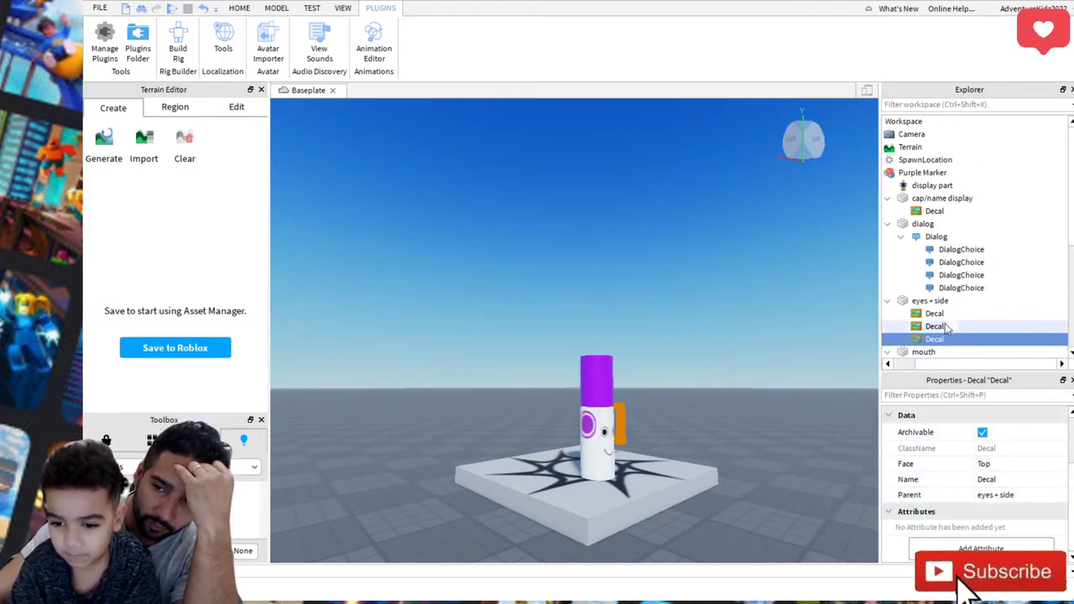
scroll(931, 310, down, 4)
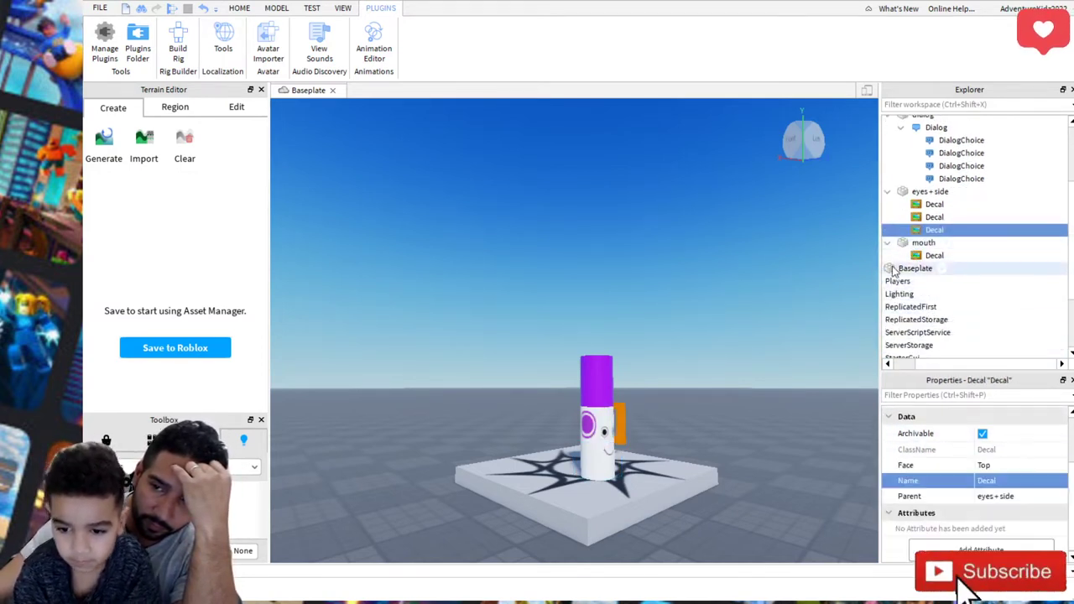
- Step back up through the marker's eyes + side decals and dialog choices to review the fourth DialogChoice, the Dialog and its parent part
key(Up)
key(Up)
key(Up)
key(Up)
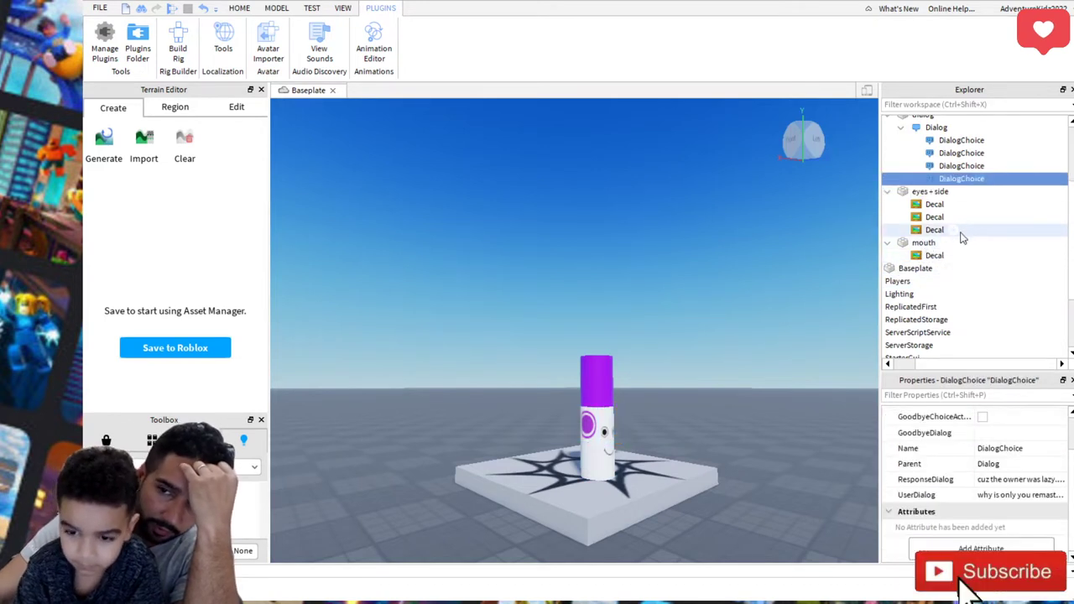
key(Up)
key(Up)
key(Up)
key(Up)
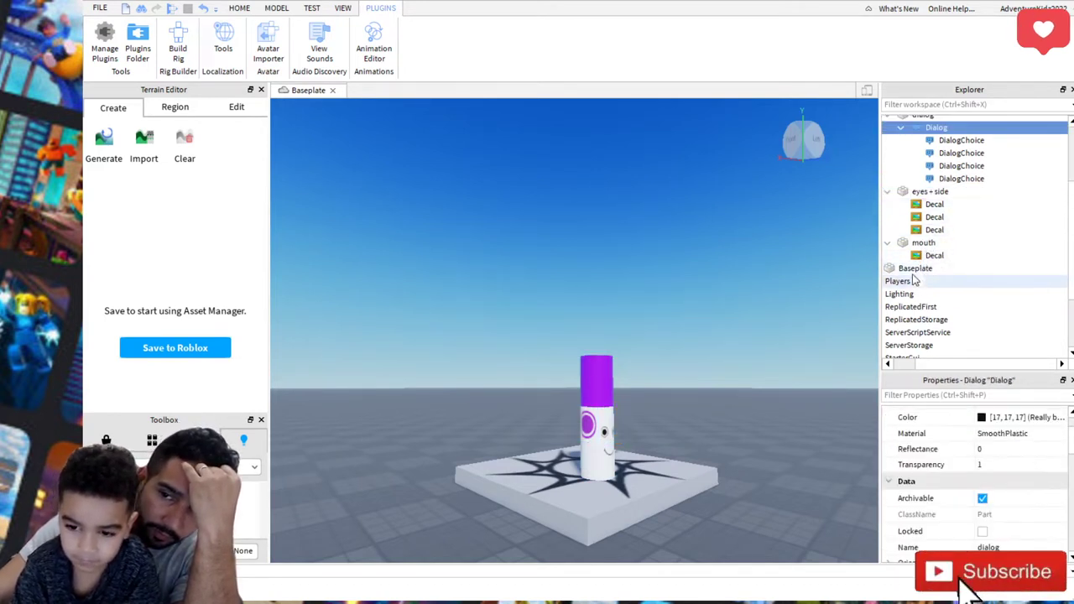
key(Down)
key(Up)
key(Up)
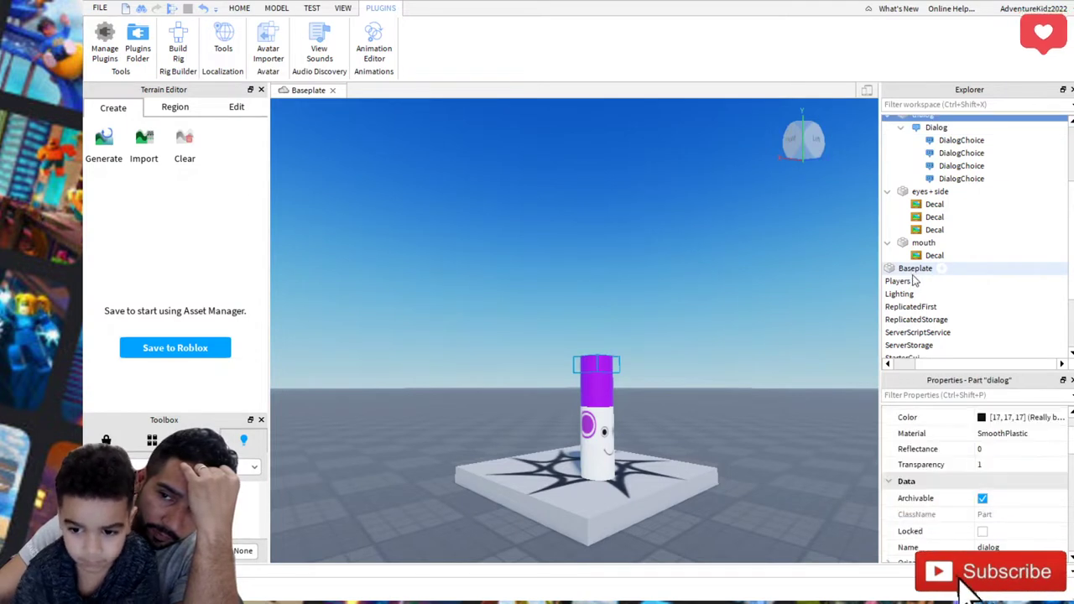
click(944, 293)
key(Up)
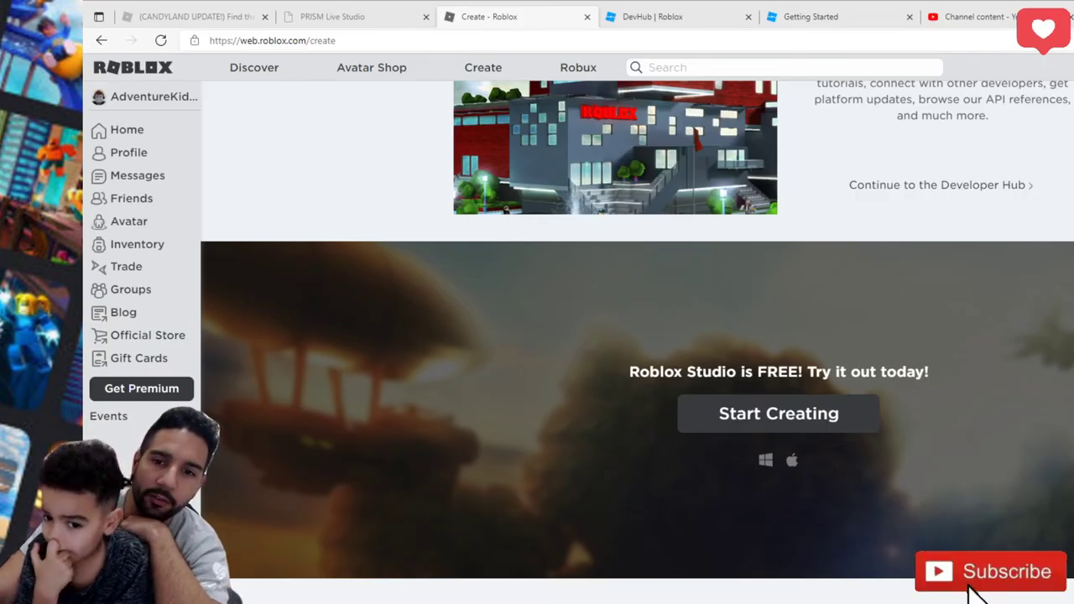
- Switch to the browser, show the Getting Started page of the Introduction to Roblox Studio course, and play its intro video
click(652, 17)
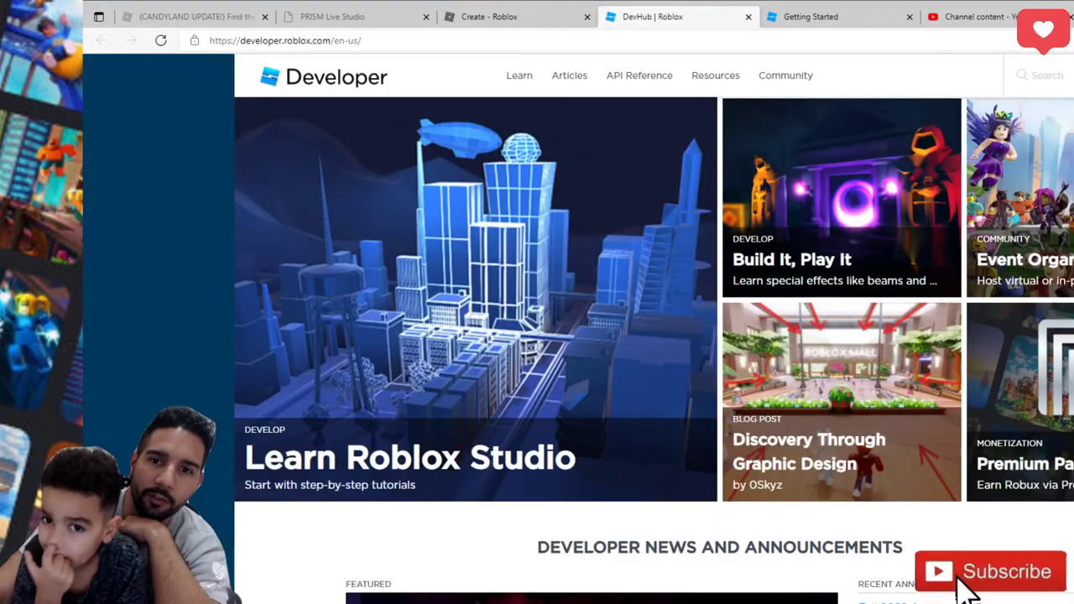
click(799, 26)
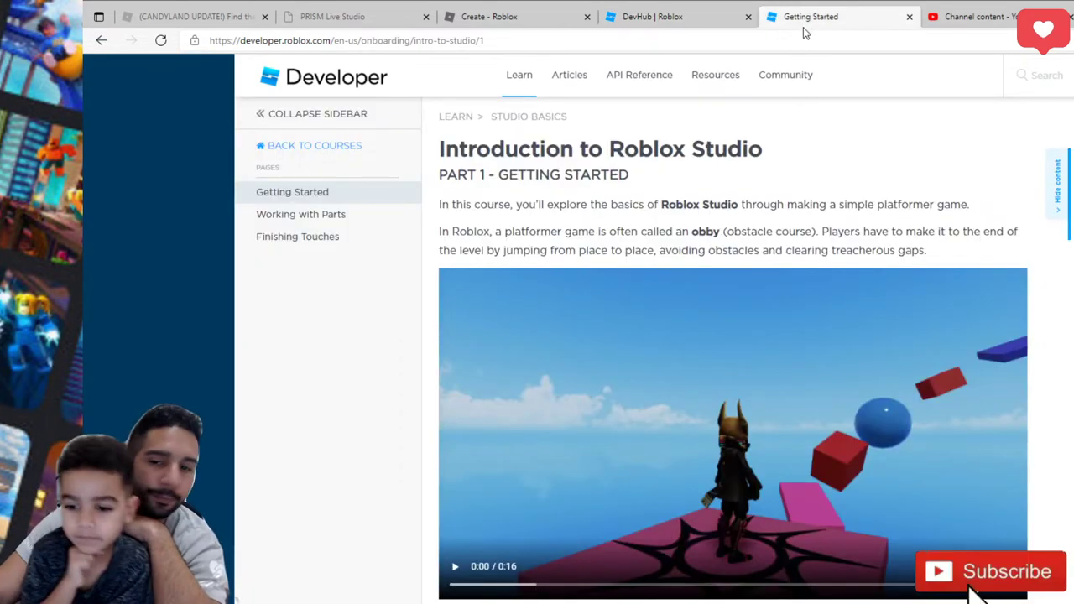
click(458, 569)
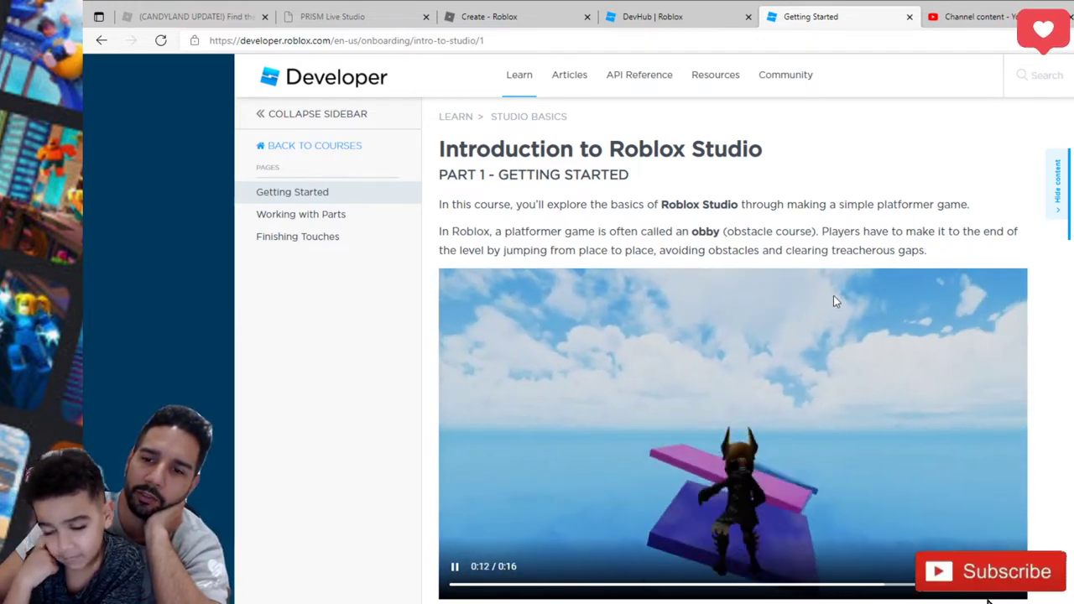
- Read the course instructions on starting a new project, deleting the Baseplate and creating a starting point with a SpawnLocation
scroll(745, 385, down, 3)
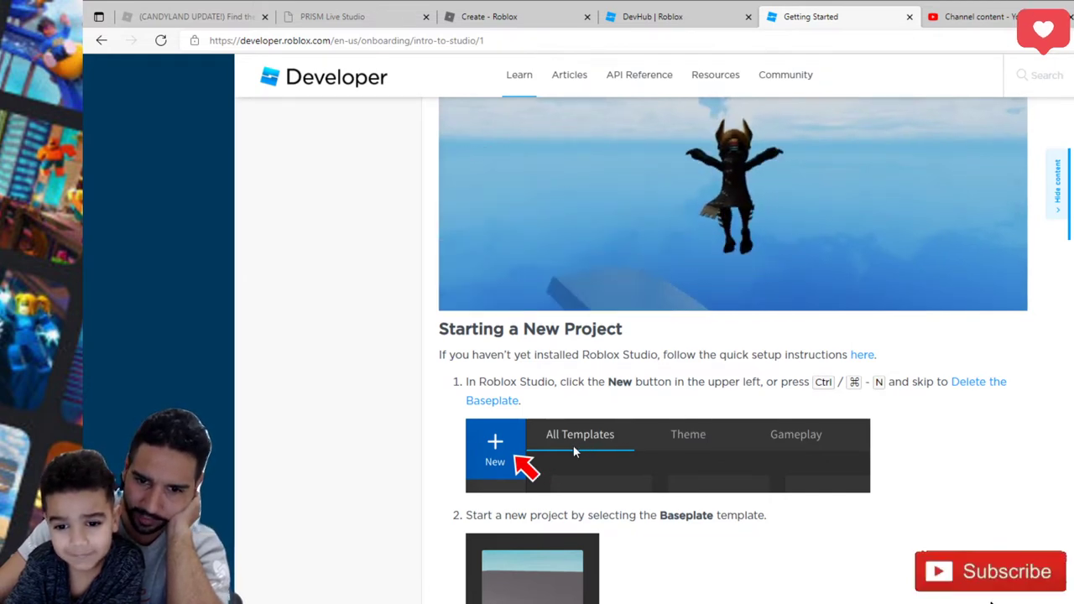
scroll(530, 506, down, 2)
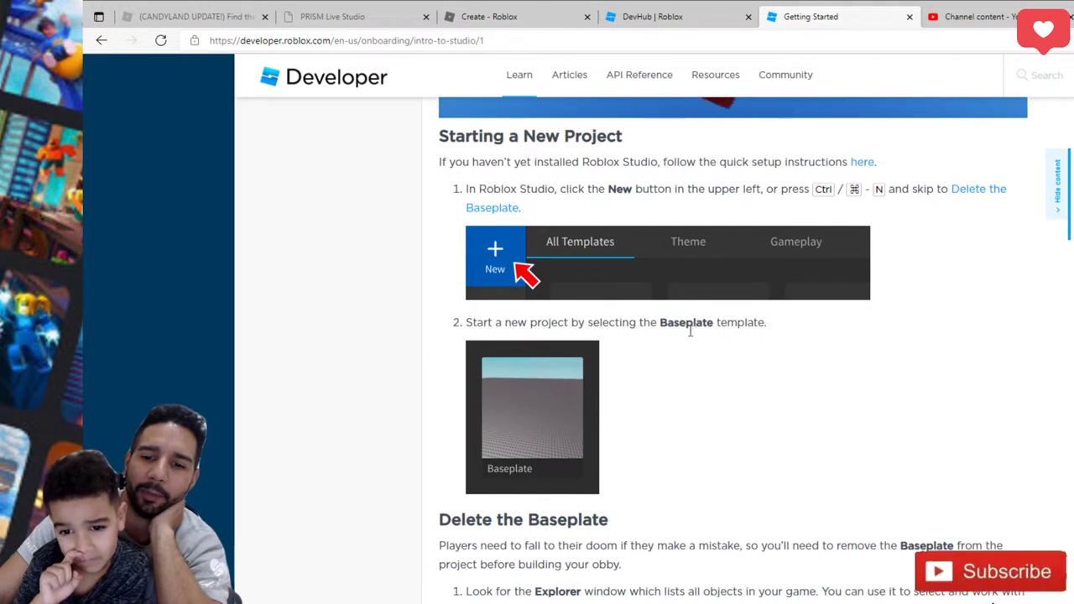
scroll(671, 354, down, 2)
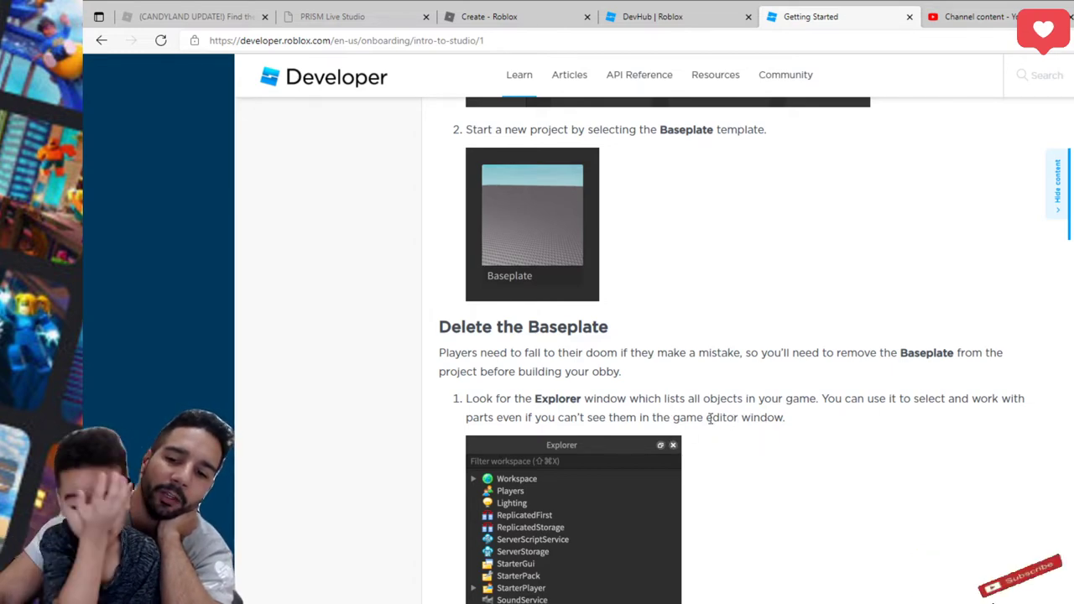
scroll(542, 514, down, 2)
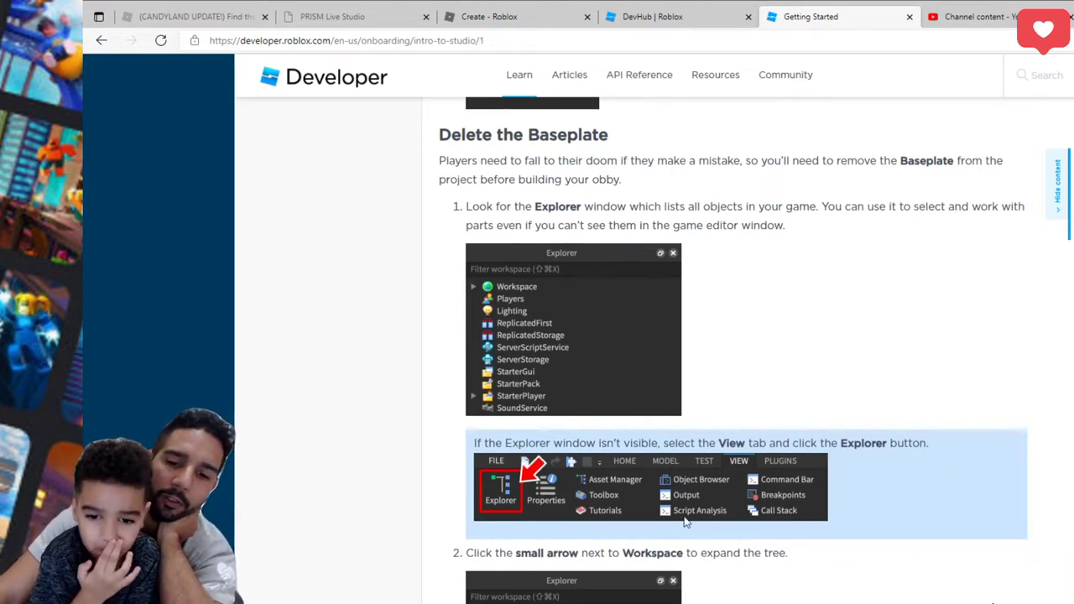
scroll(611, 549, down, 1)
scroll(500, 486, down, 1)
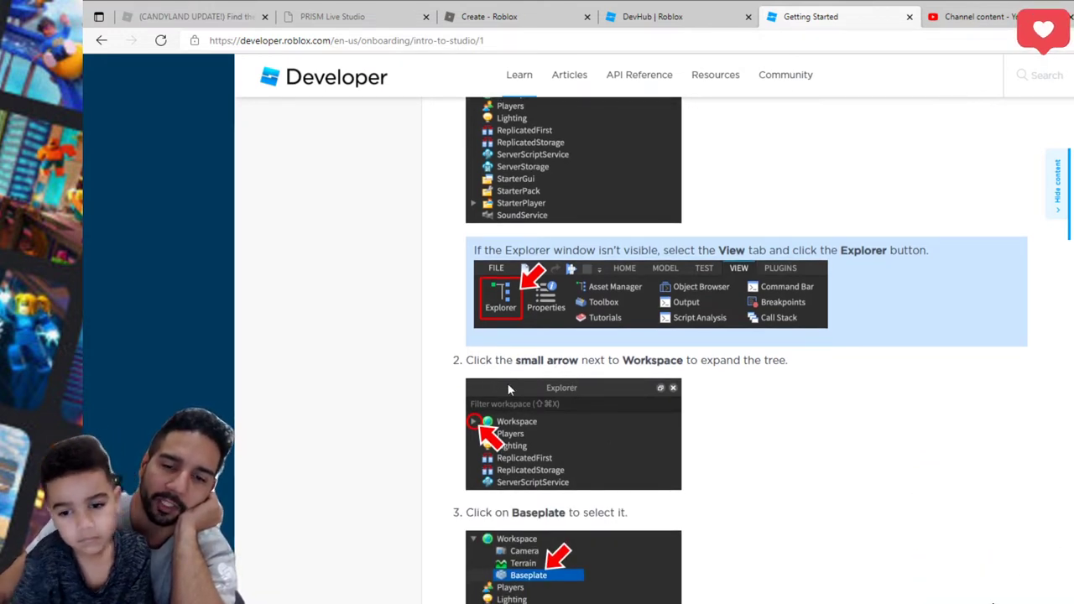
scroll(460, 445, down, 1)
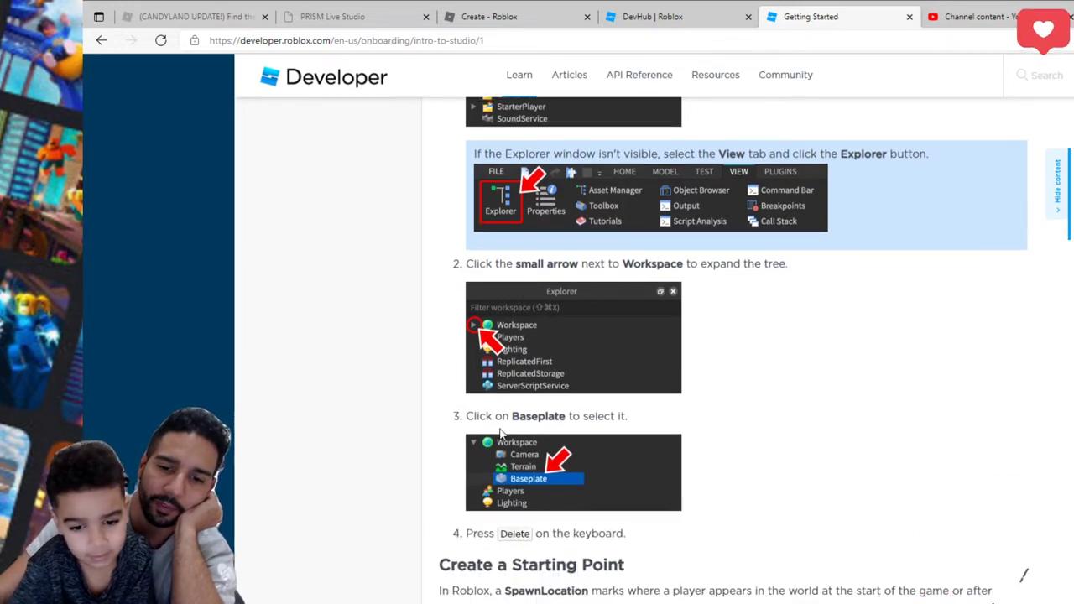
scroll(457, 459, down, 1)
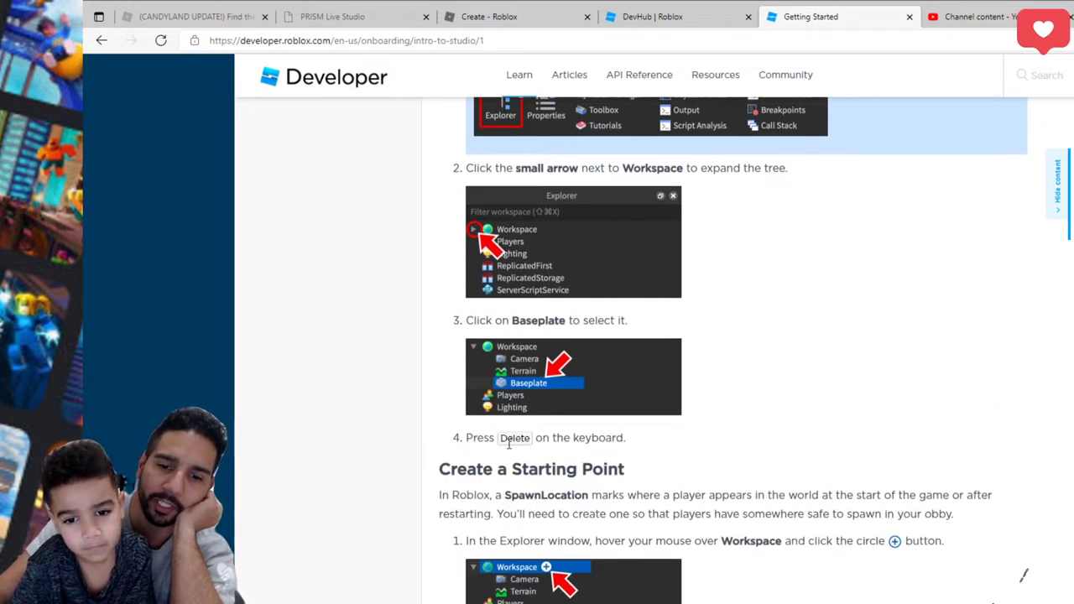
scroll(520, 445, down, 1)
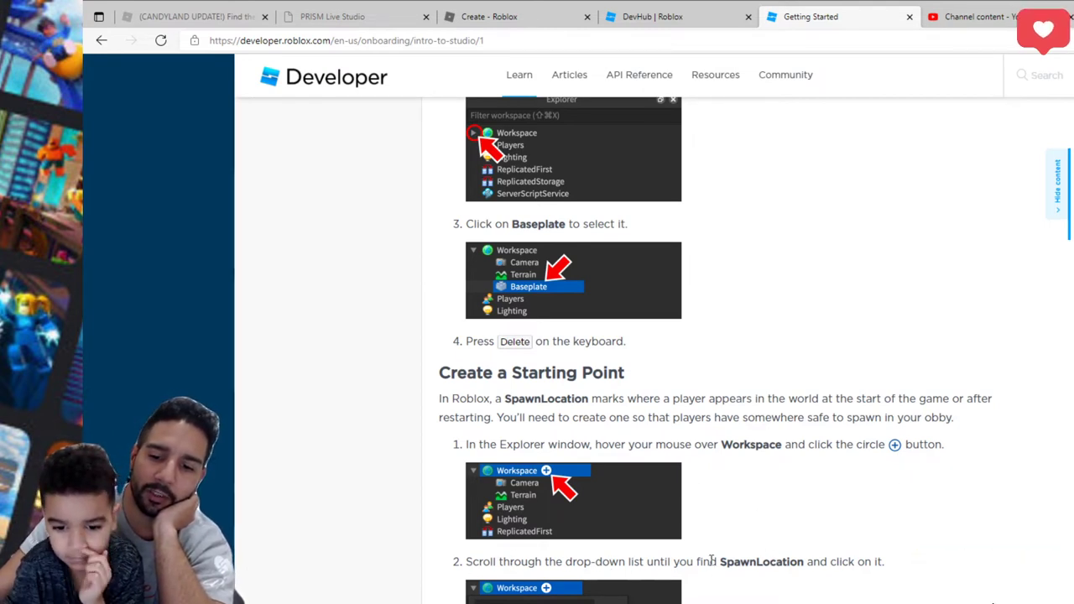
- Read the rest of the Getting Started page on adding a SpawnLocation and on the camera controls table
scroll(766, 540, down, 2)
scroll(762, 486, down, 2)
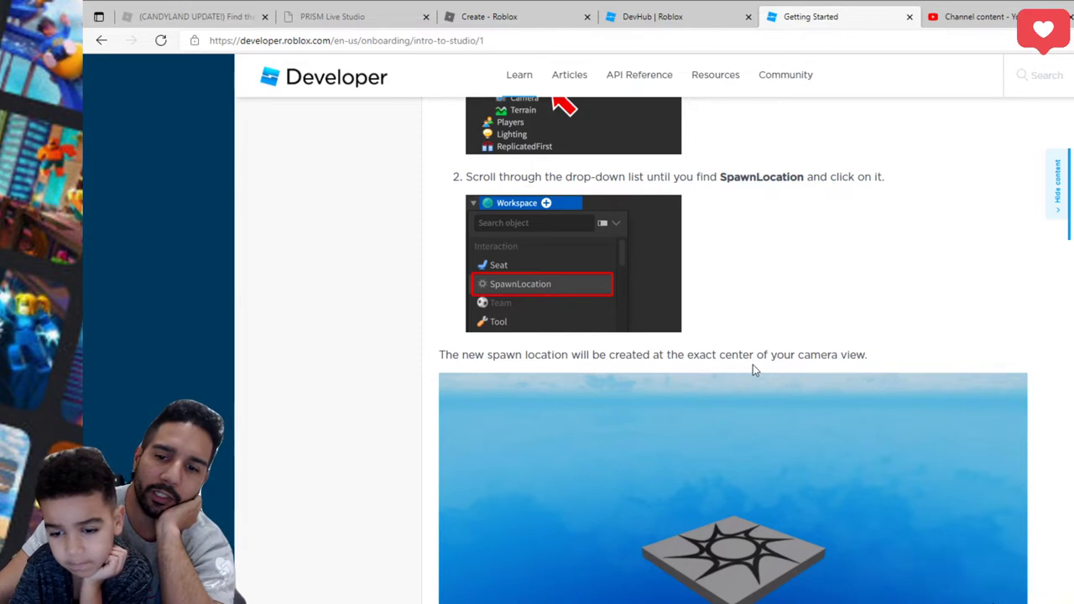
scroll(758, 520, down, 3)
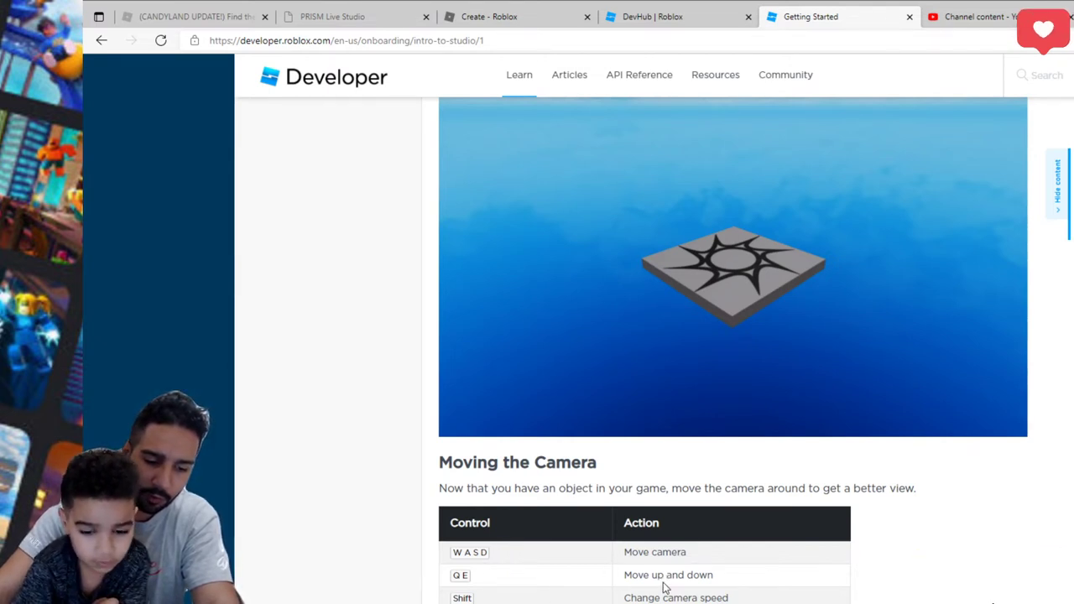
scroll(503, 587, down, 2)
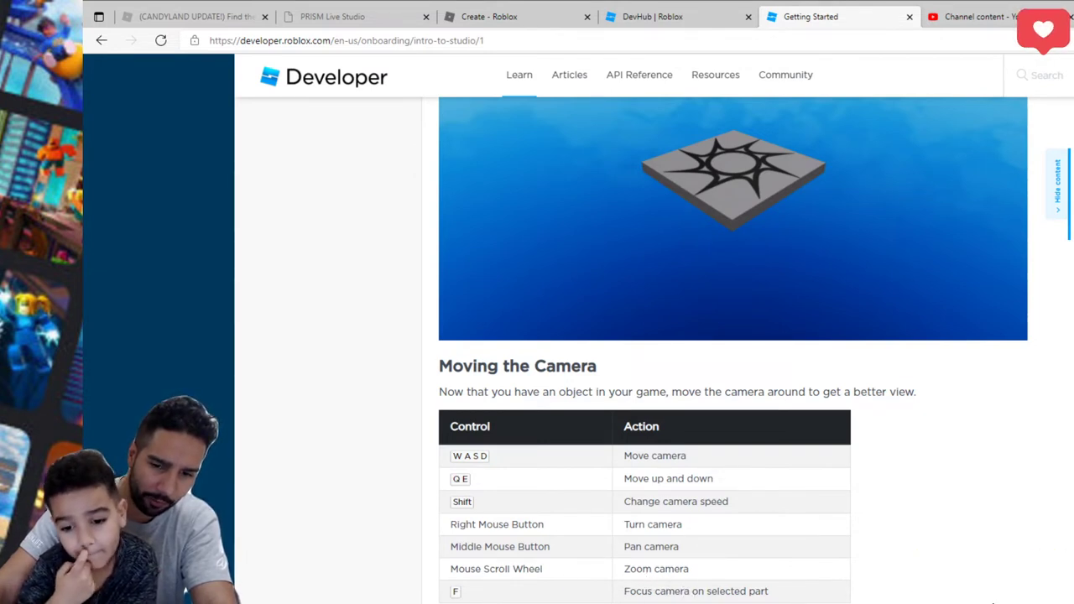
scroll(581, 585, down, 2)
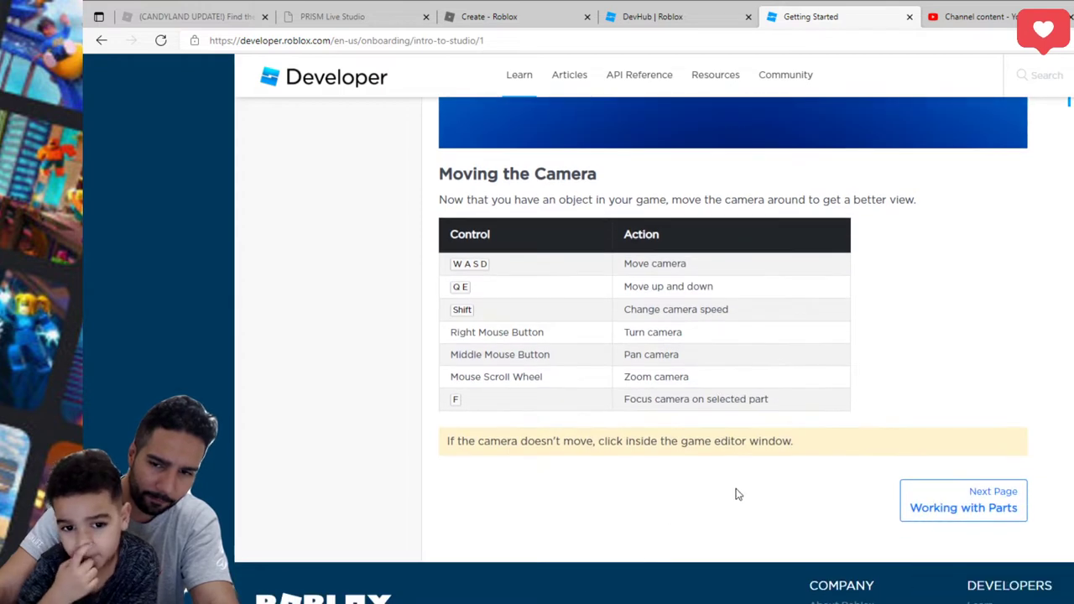
scroll(726, 487, up, 1)
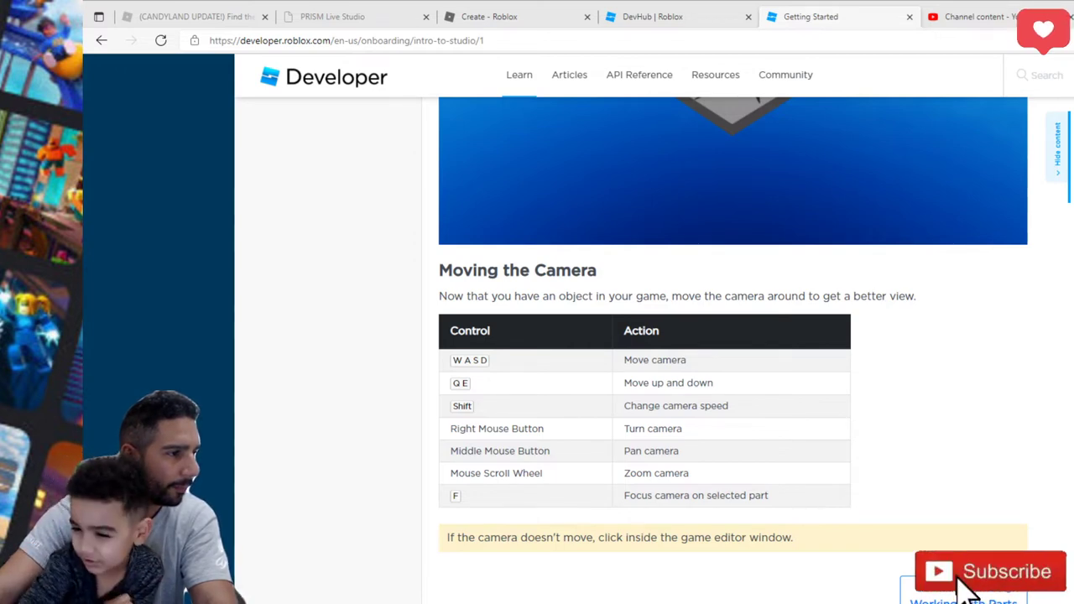
- Switch to Roblox Studio and look through the Terrain Editor's Region, Edit and Create tools
key(alt+Tab)
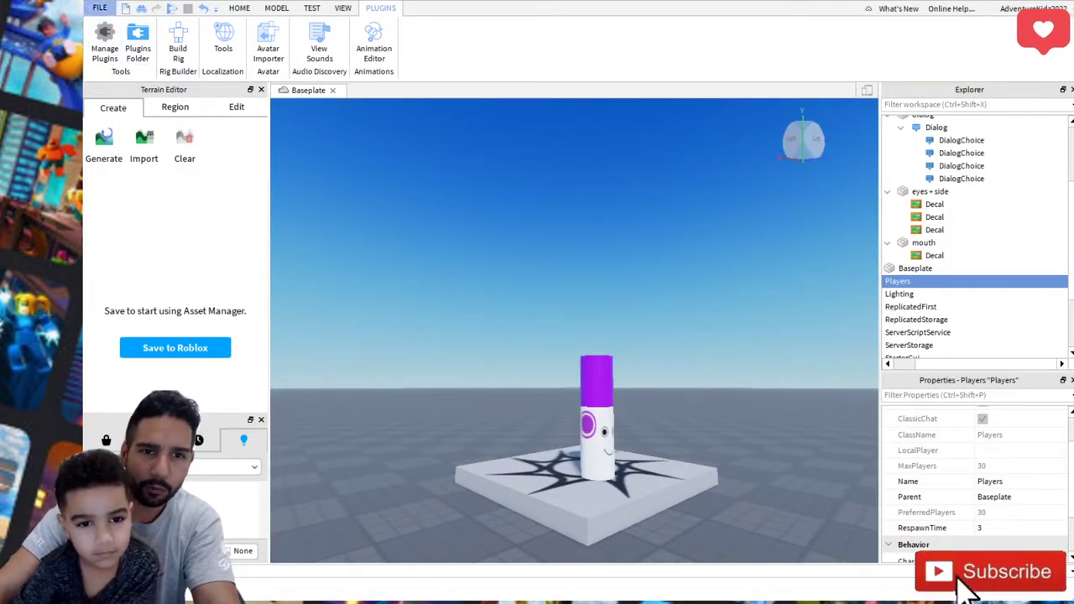
click(171, 109)
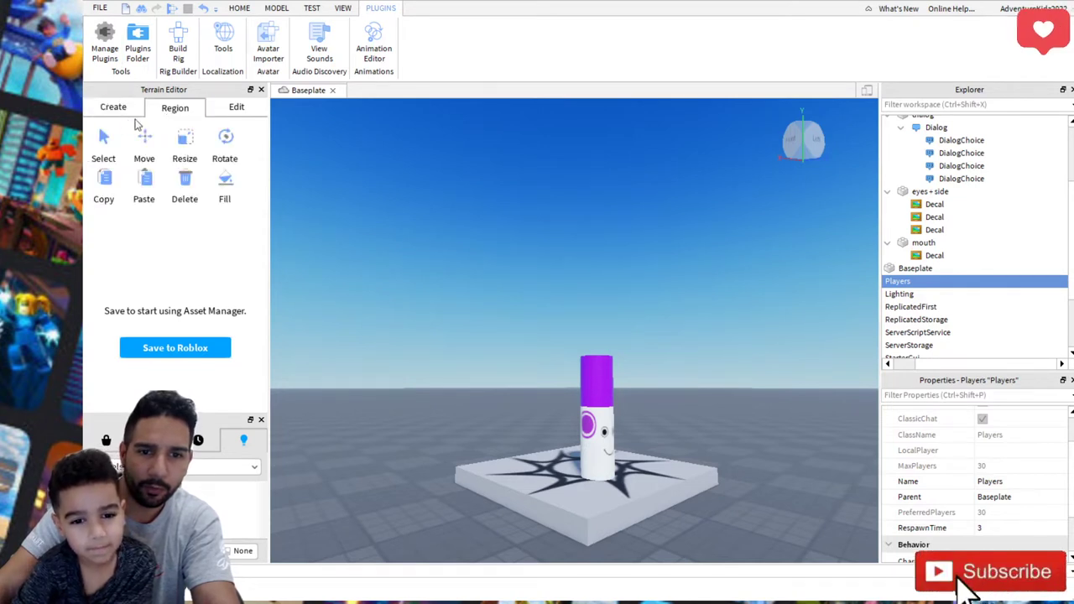
click(233, 109)
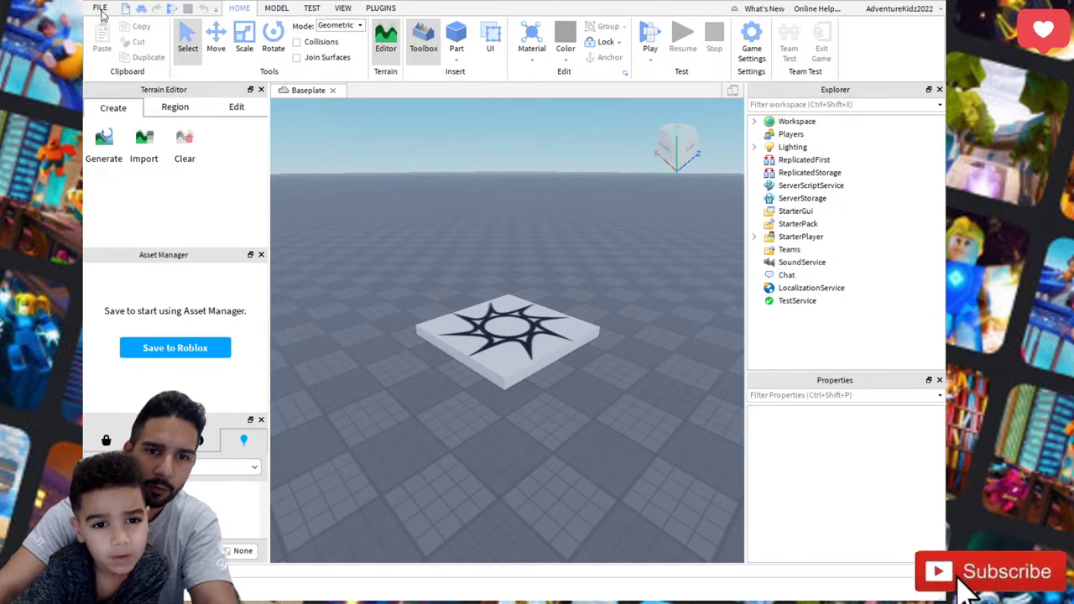
click(175, 110)
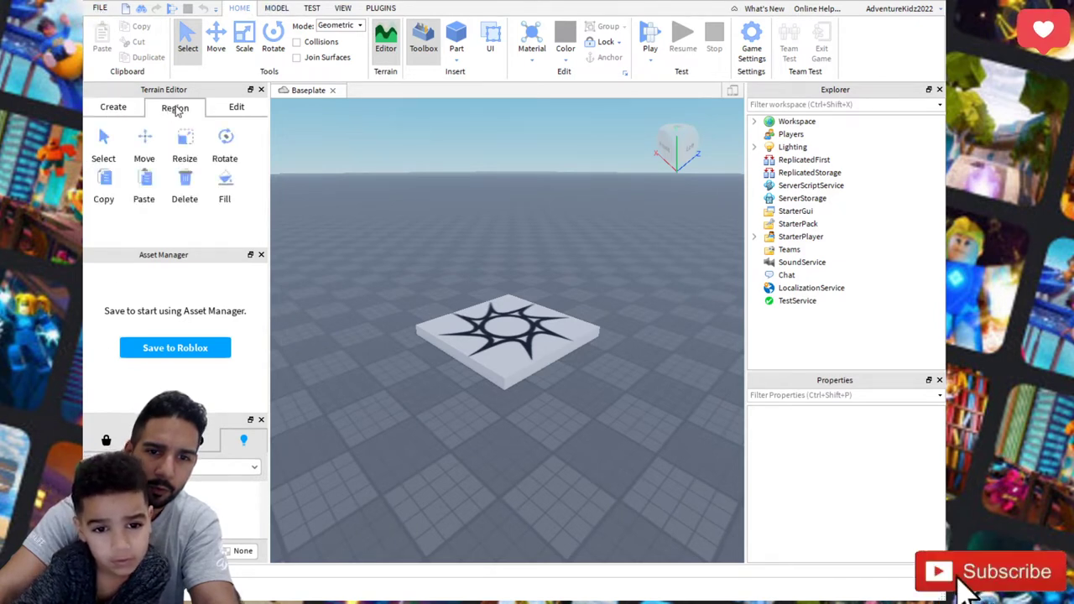
click(239, 109)
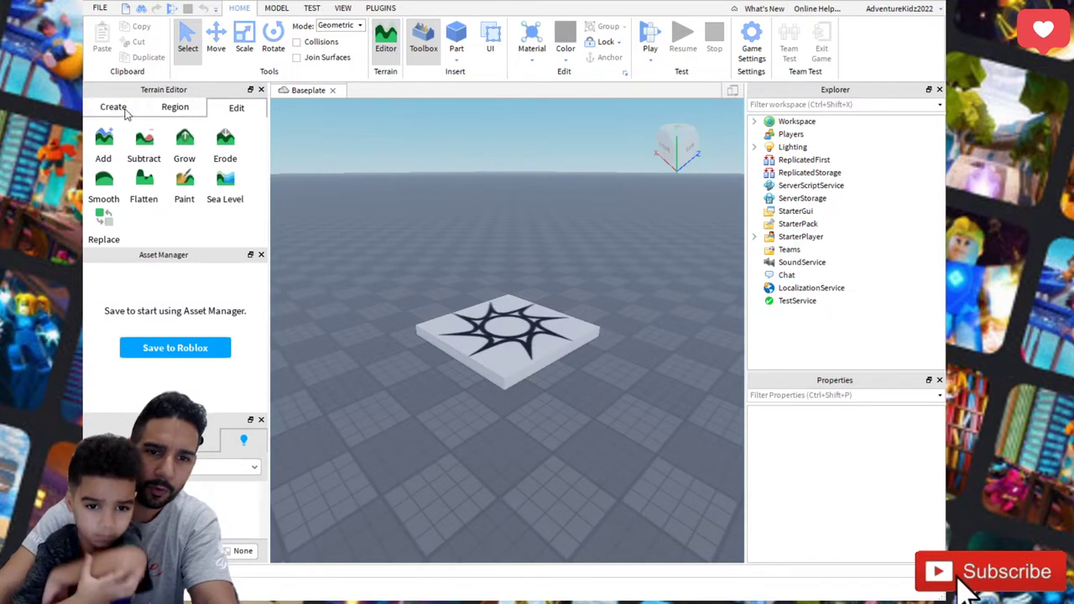
click(126, 112)
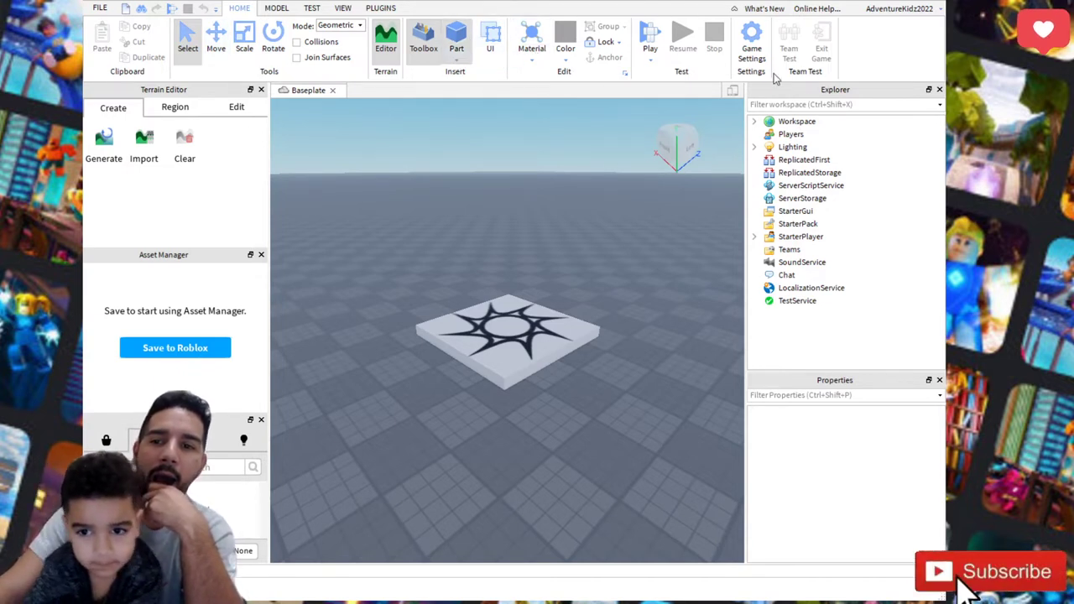
- Expand the Workspace and delete the Baseplate from it
click(755, 121)
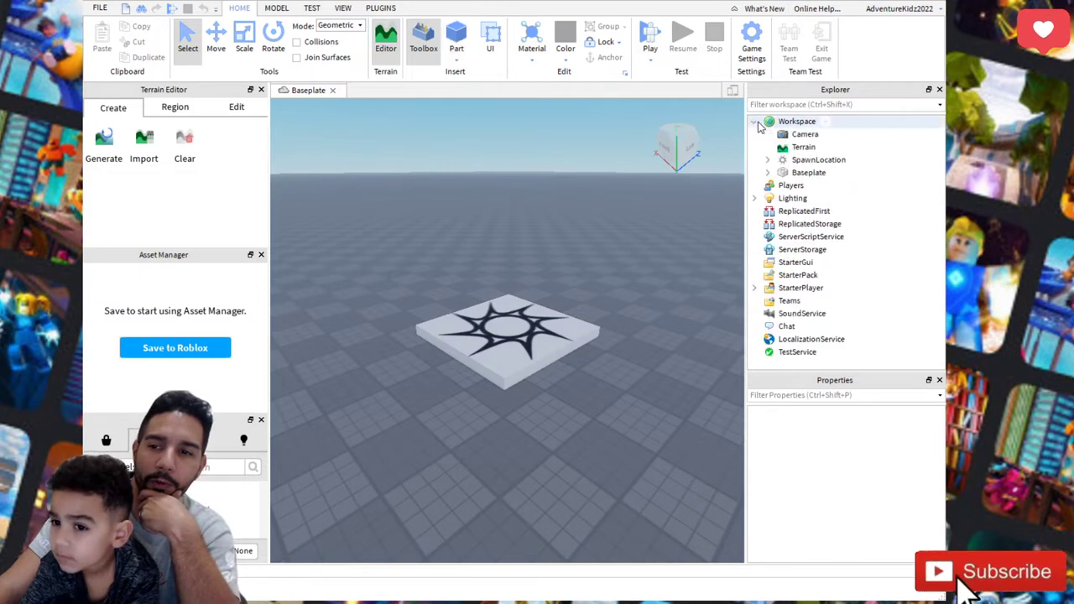
click(808, 173)
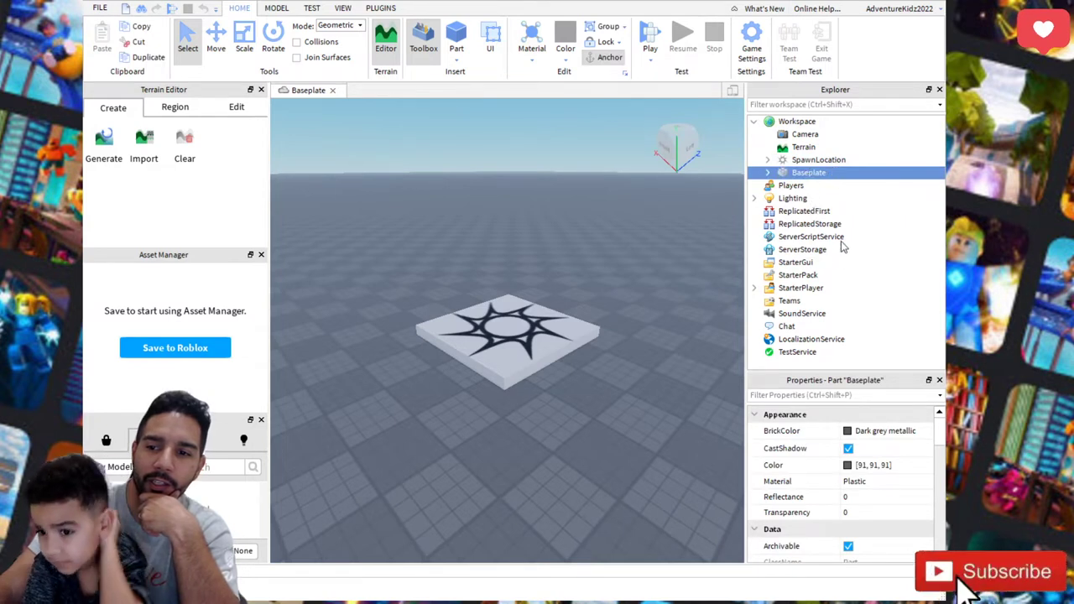
key(Delete)
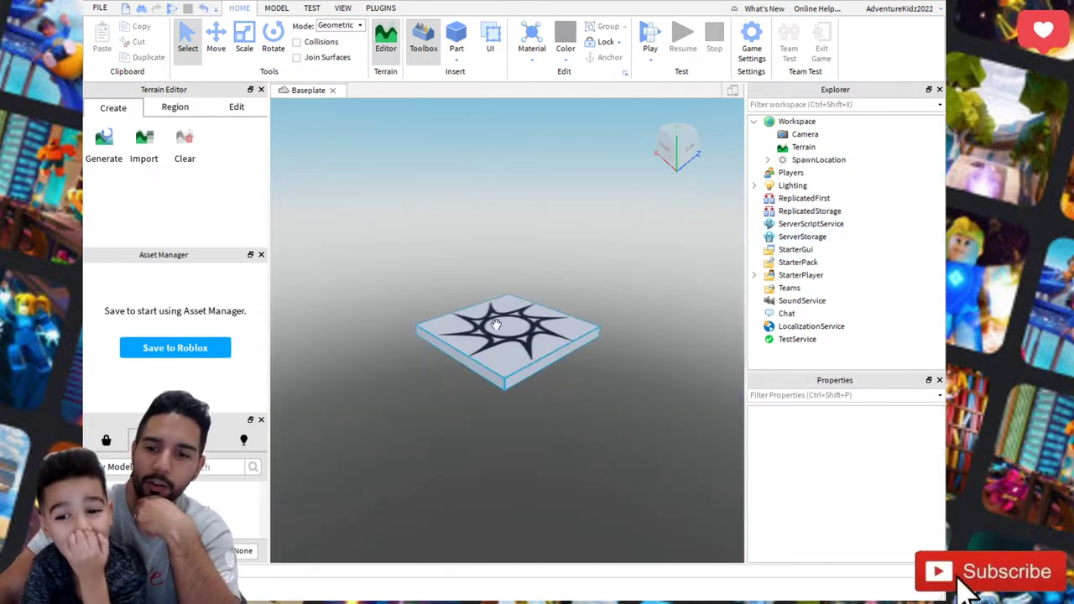
- Select the decal on the SpawnLocation pad to view its properties
click(485, 351)
click(532, 316)
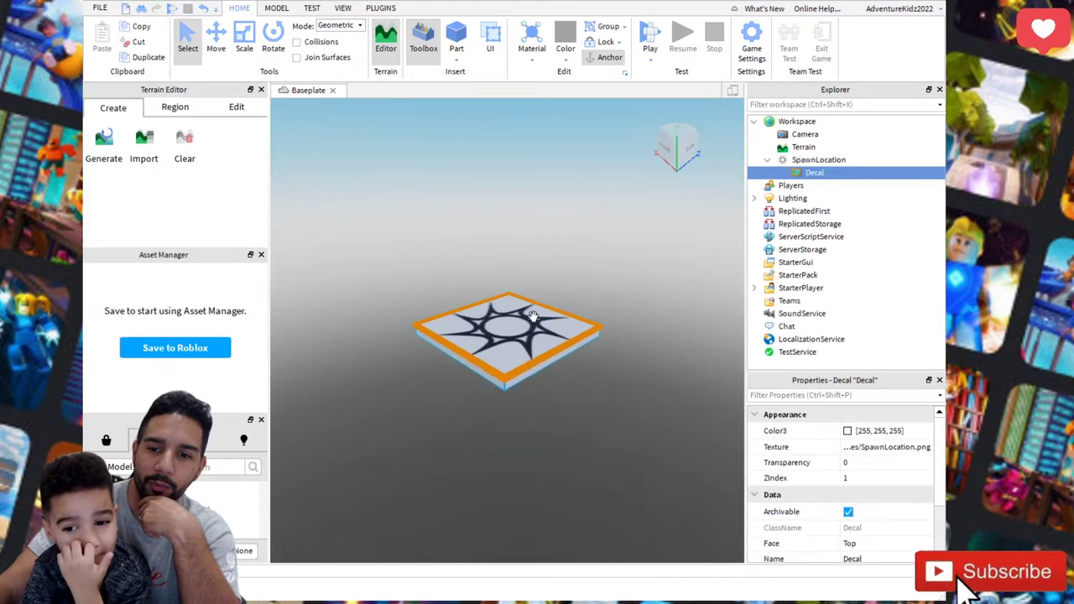
click(520, 328)
click(518, 325)
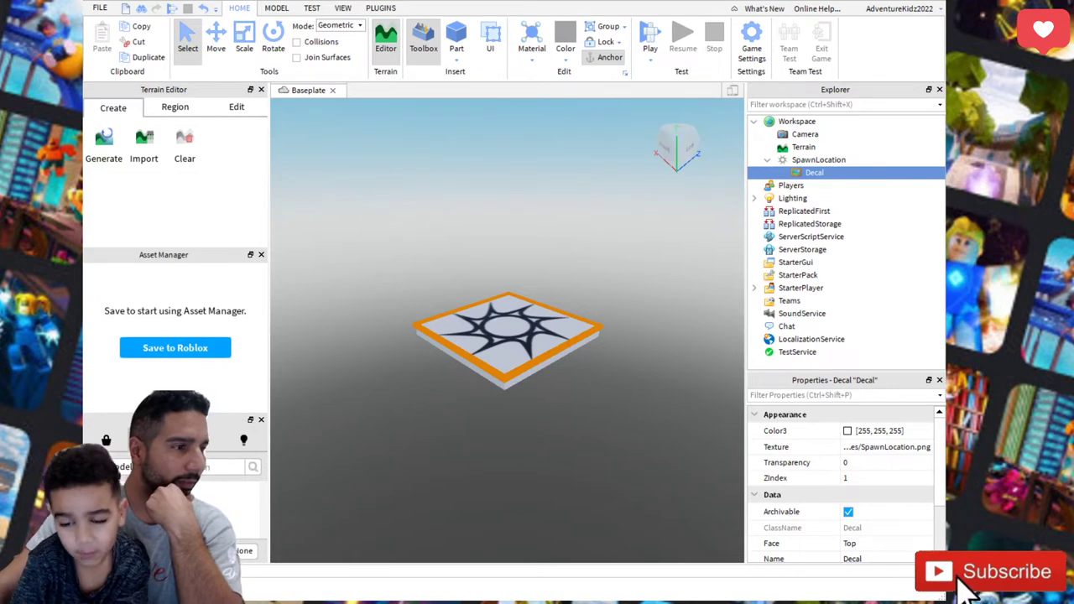
- Switch to the browser and read the Working with Parts instructions on adding a part and moving it
key(alt+Tab)
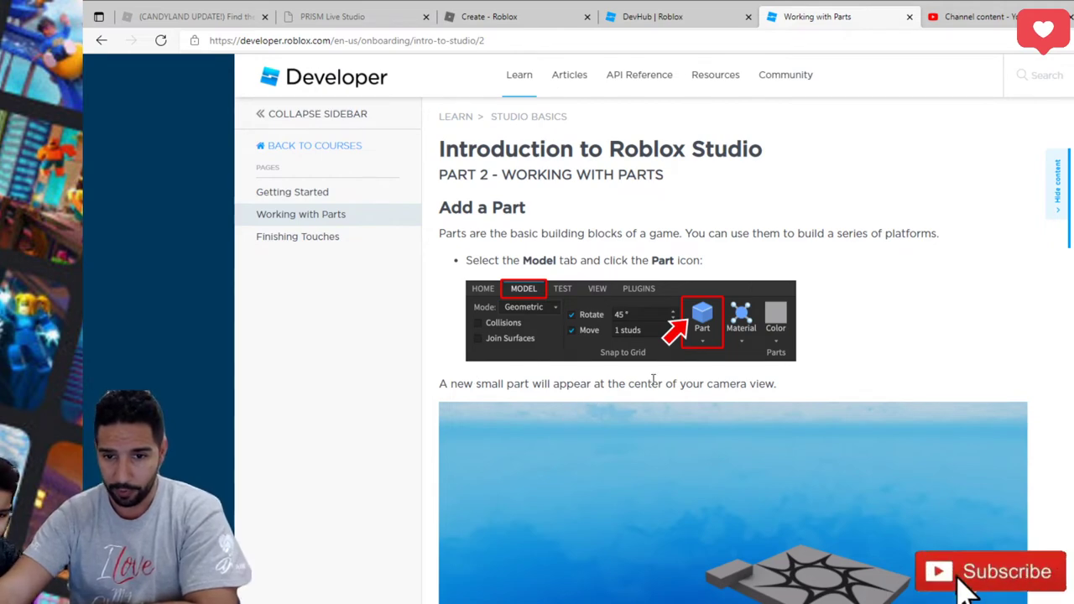
scroll(755, 503, down, 2)
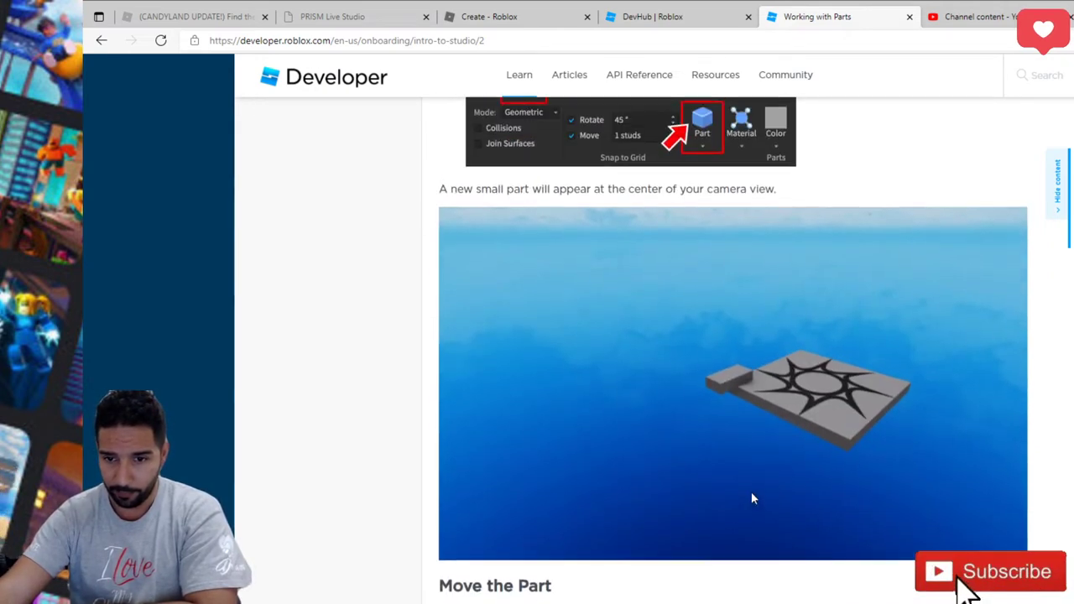
scroll(752, 498, down, 4)
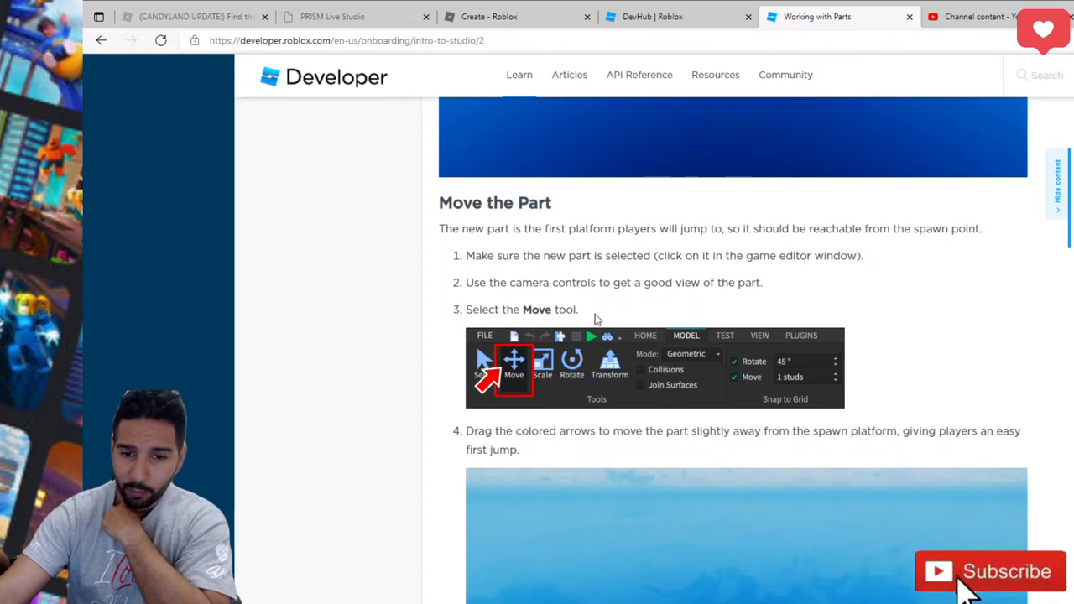
scroll(583, 330, down, 1)
scroll(583, 330, down, 3)
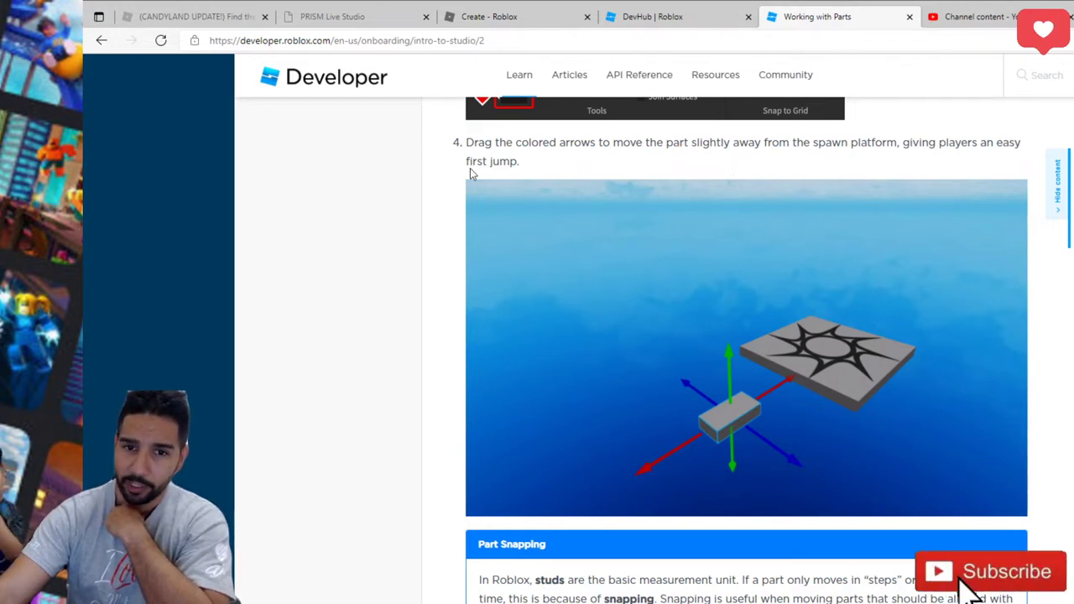
- Read the Part Snapping and Anchoring Parts sections of the Working with Parts page
scroll(474, 176, down, 1)
scroll(572, 239, down, 2)
scroll(515, 352, down, 1)
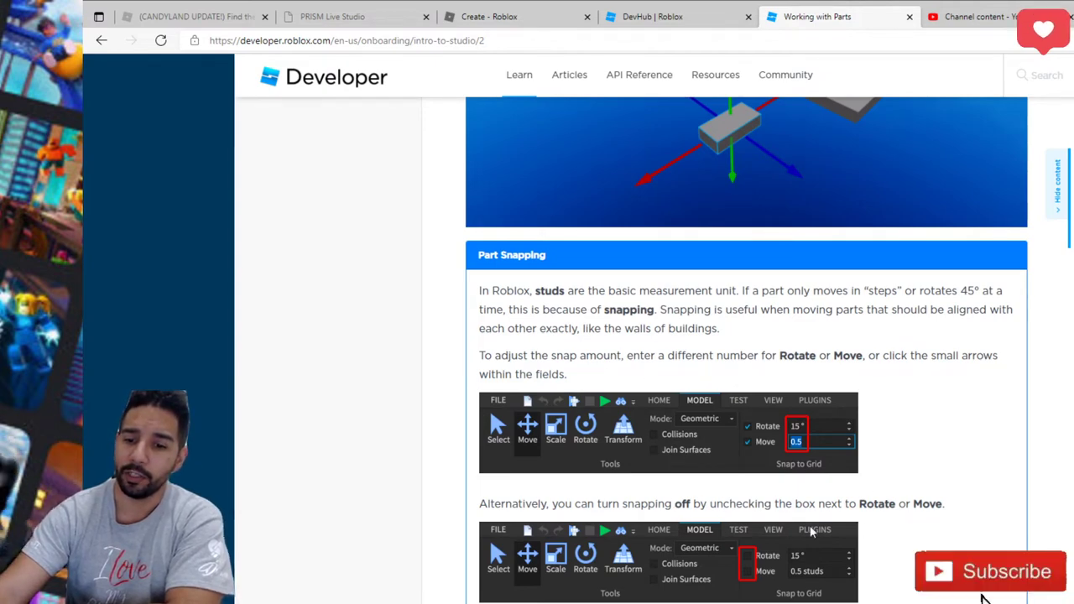
scroll(902, 533, down, 3)
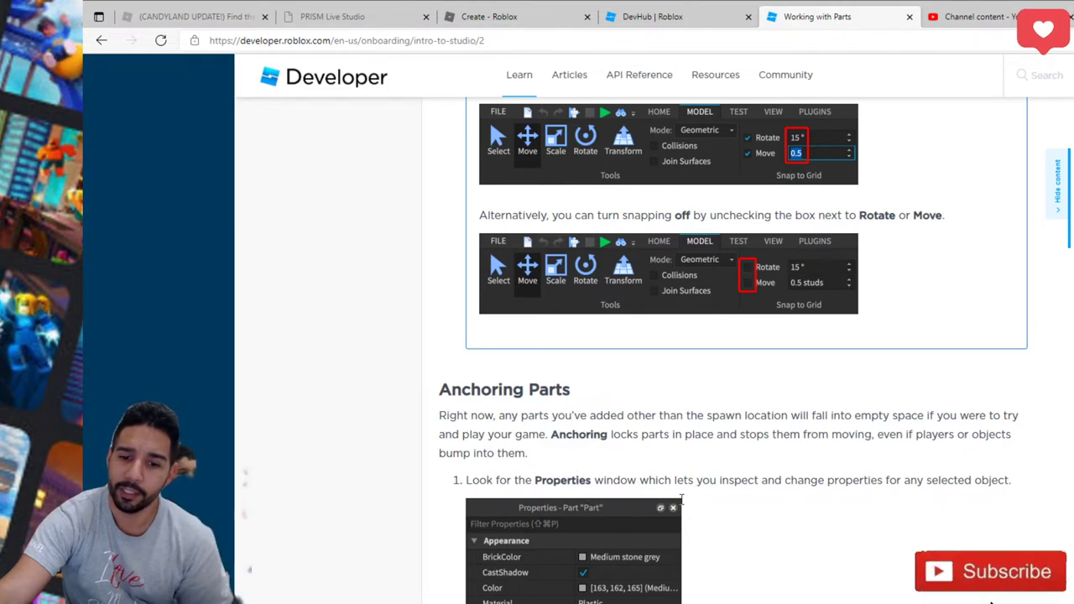
scroll(696, 520, down, 2)
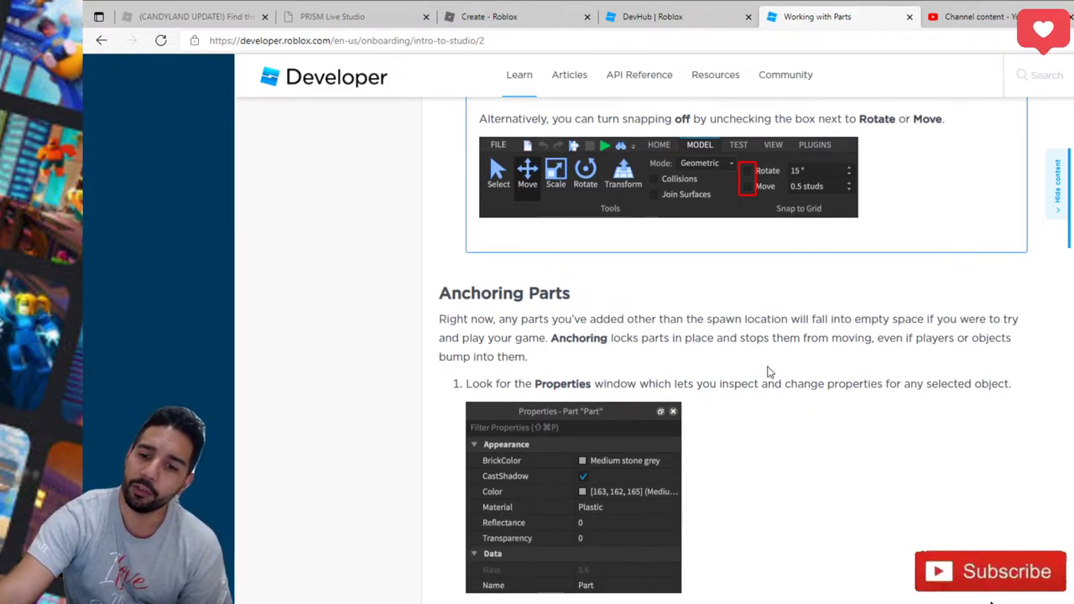
scroll(806, 391, down, 1)
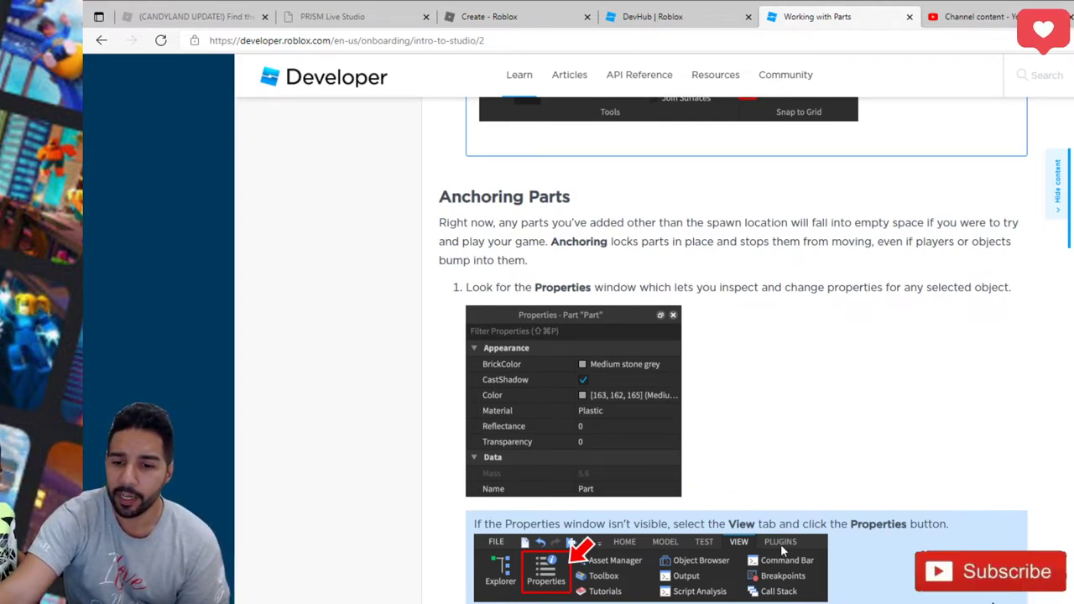
scroll(542, 339, down, 3)
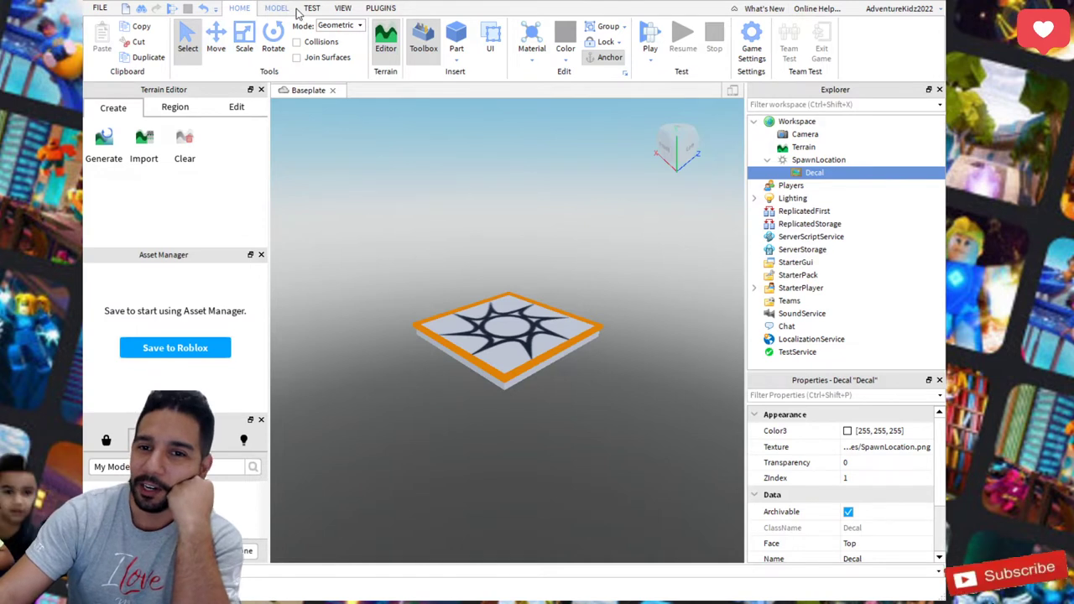
- Insert a block part and move it off the side of the spawn pad, to a position of about 9, 1.5, -7
click(447, 40)
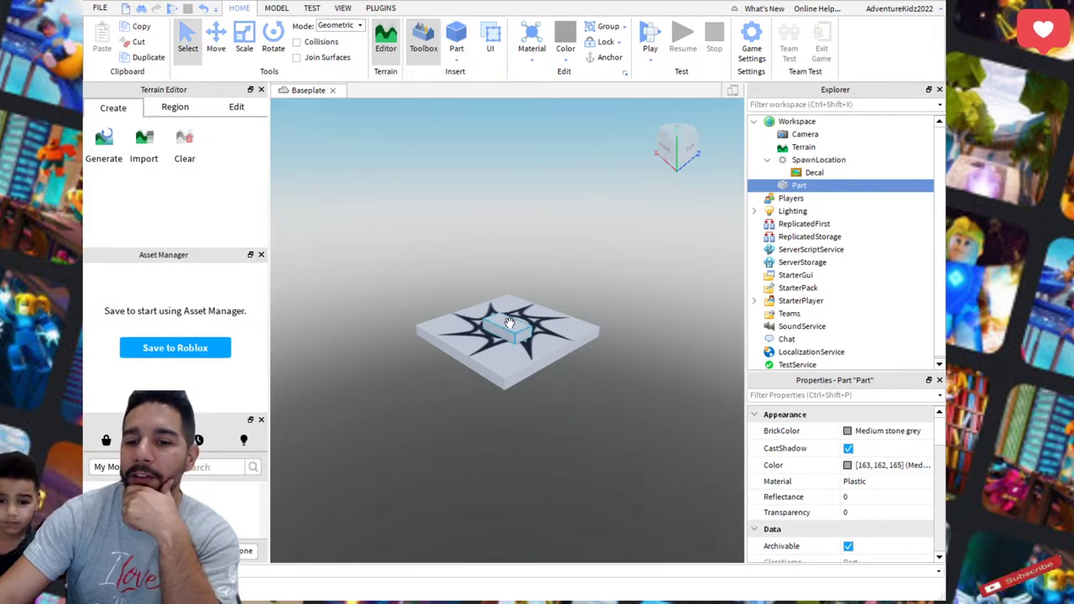
drag(419, 347, 405, 345)
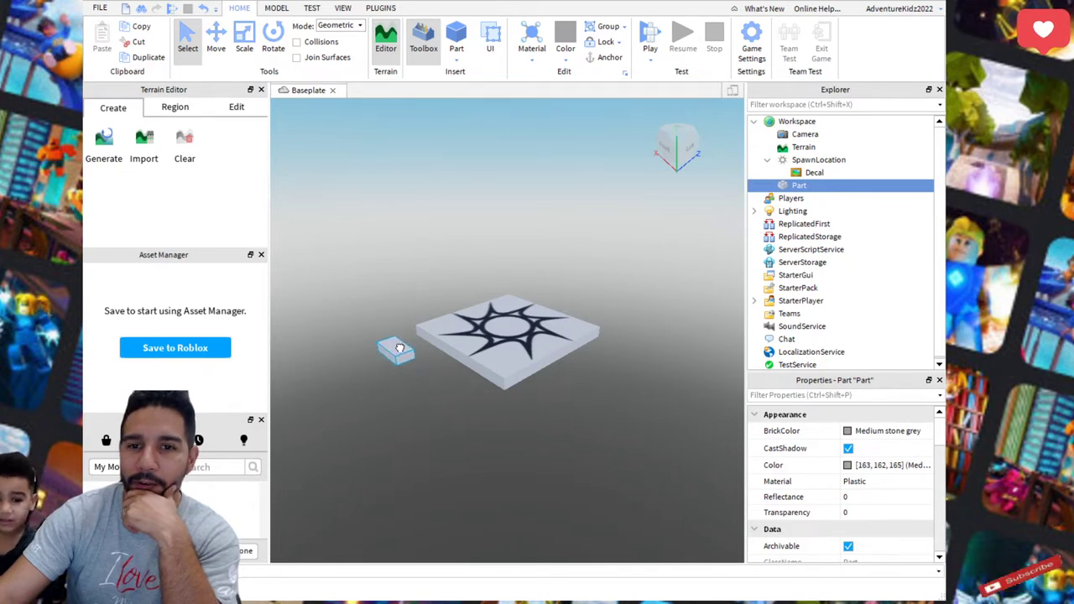
click(216, 37)
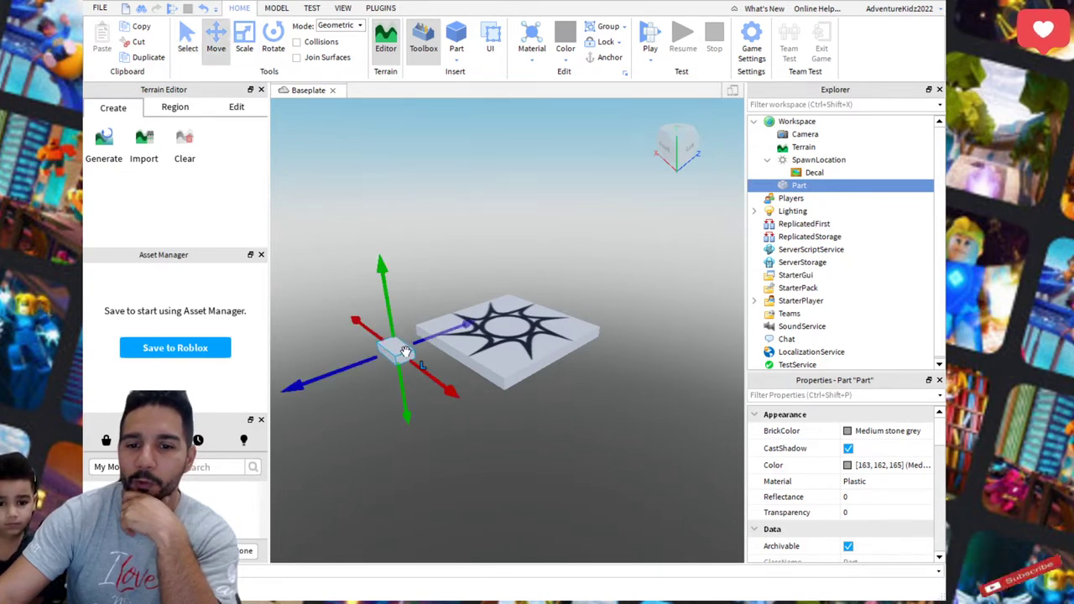
drag(404, 351, 390, 302)
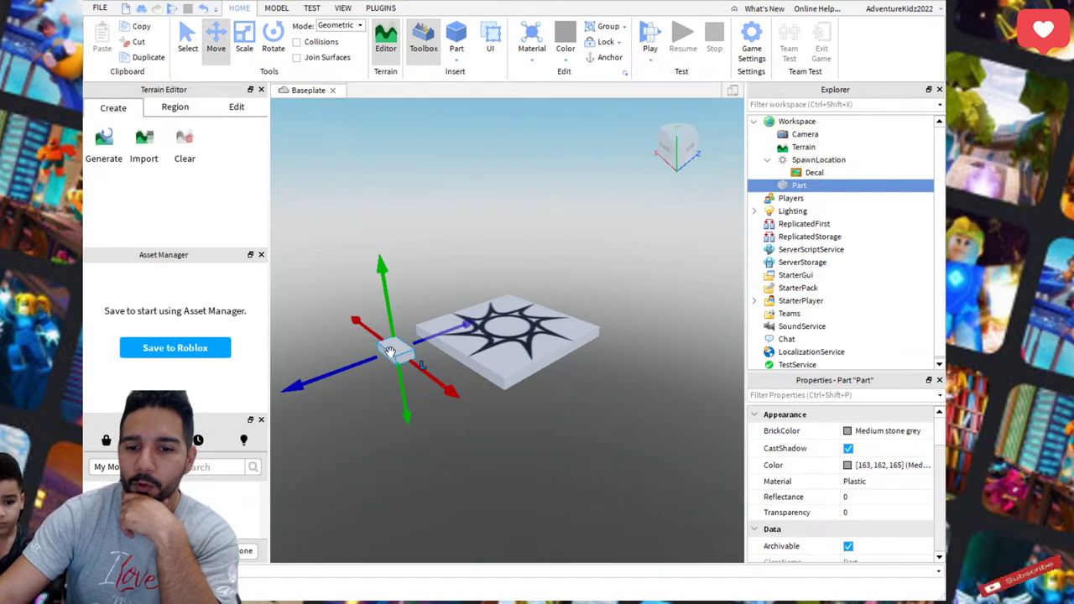
drag(392, 351, 381, 245)
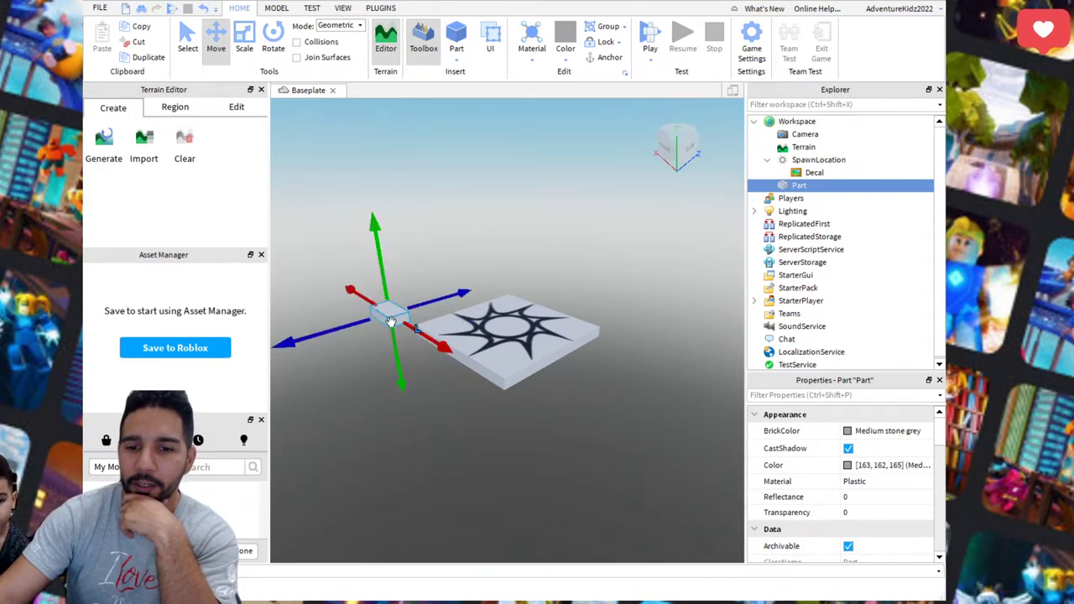
click(390, 324)
click(389, 325)
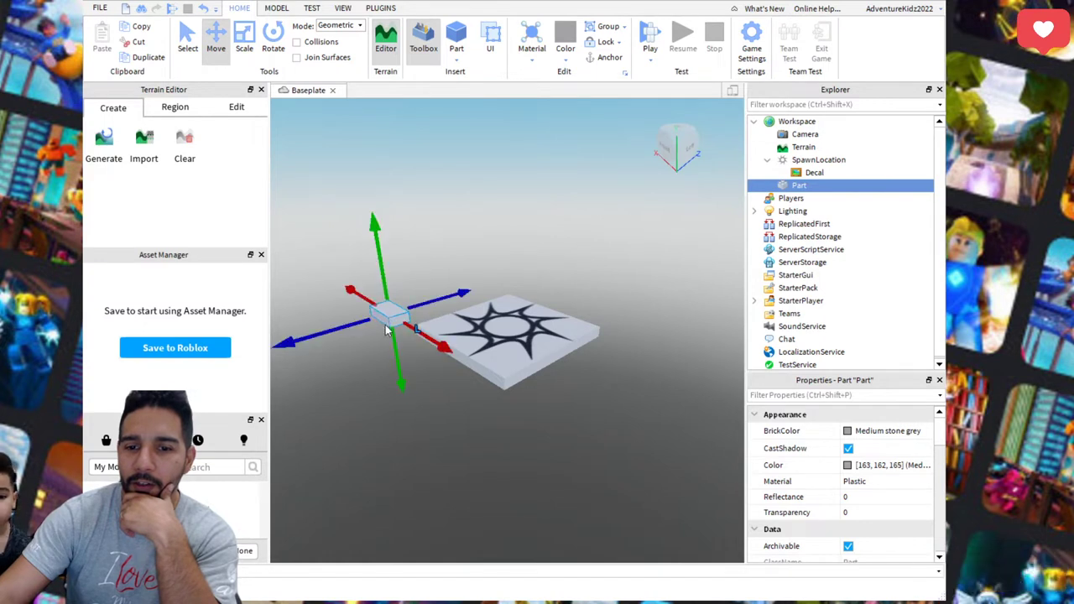
click(384, 319)
click(392, 315)
drag(398, 326, 391, 315)
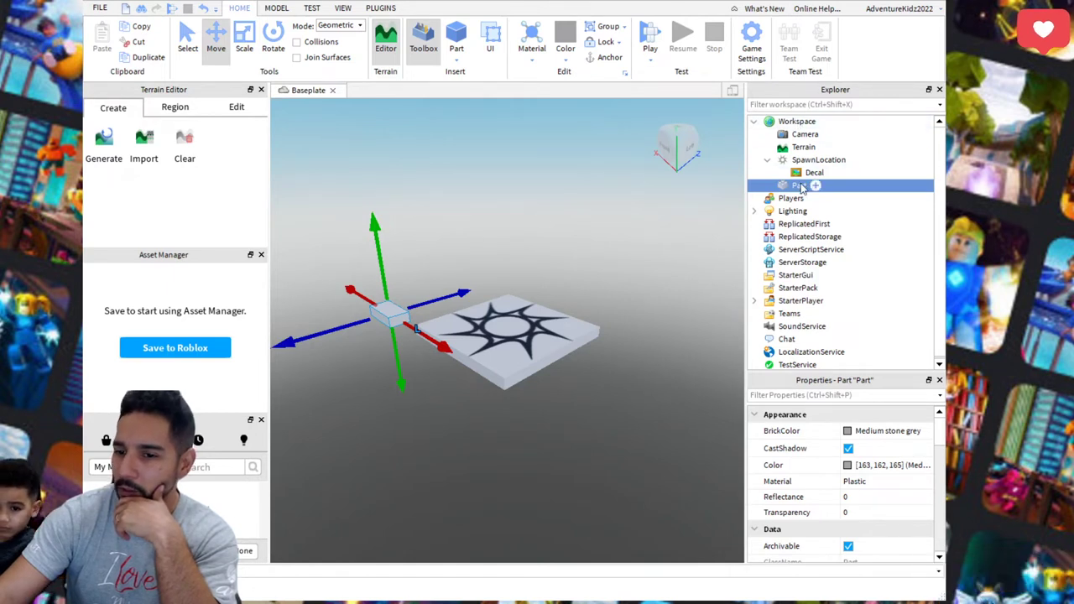
- Anchor the new block part beside the spawn pad through its Anchored property
scroll(822, 501, down, 2)
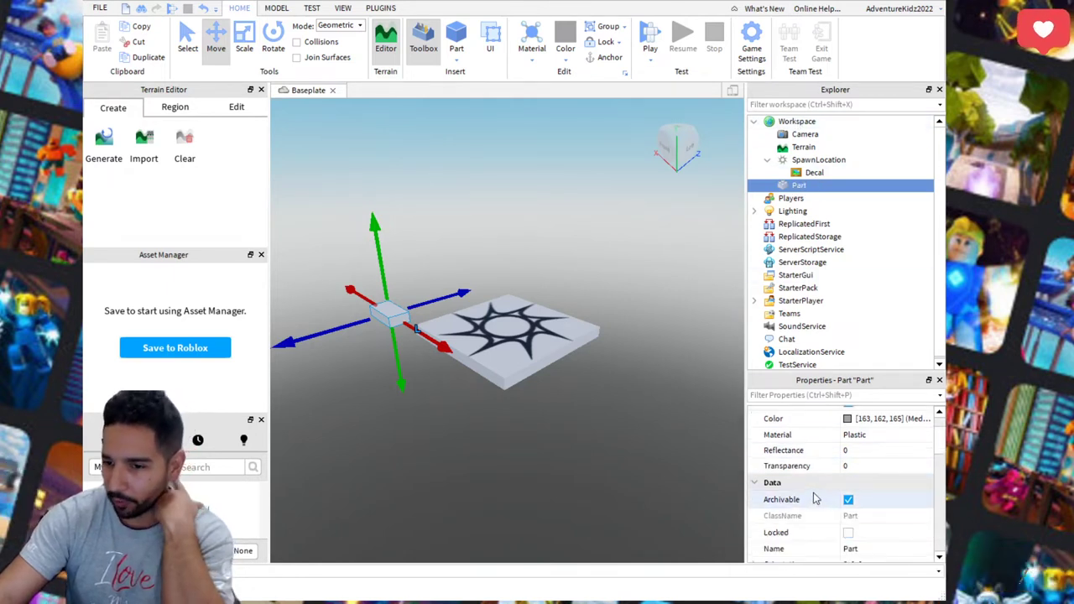
scroll(830, 524, down, 4)
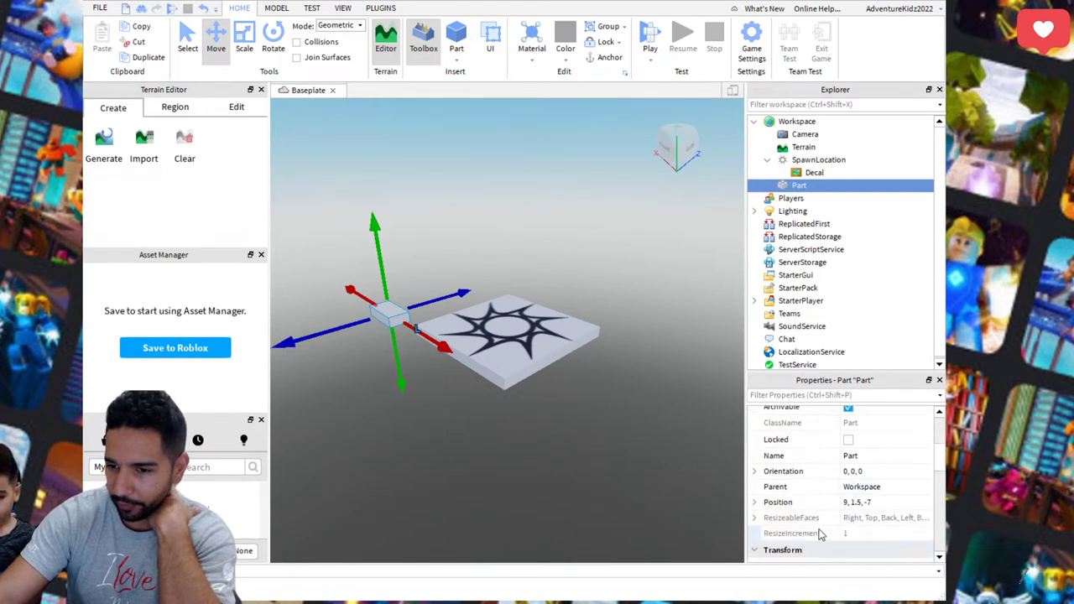
scroll(810, 520, down, 4)
scroll(805, 503, down, 6)
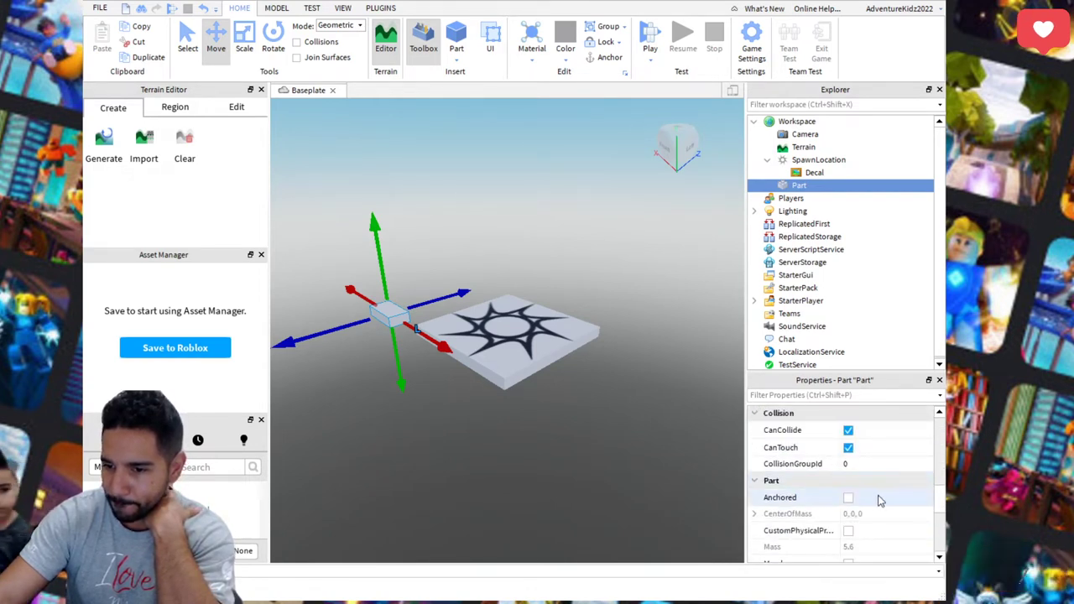
click(847, 499)
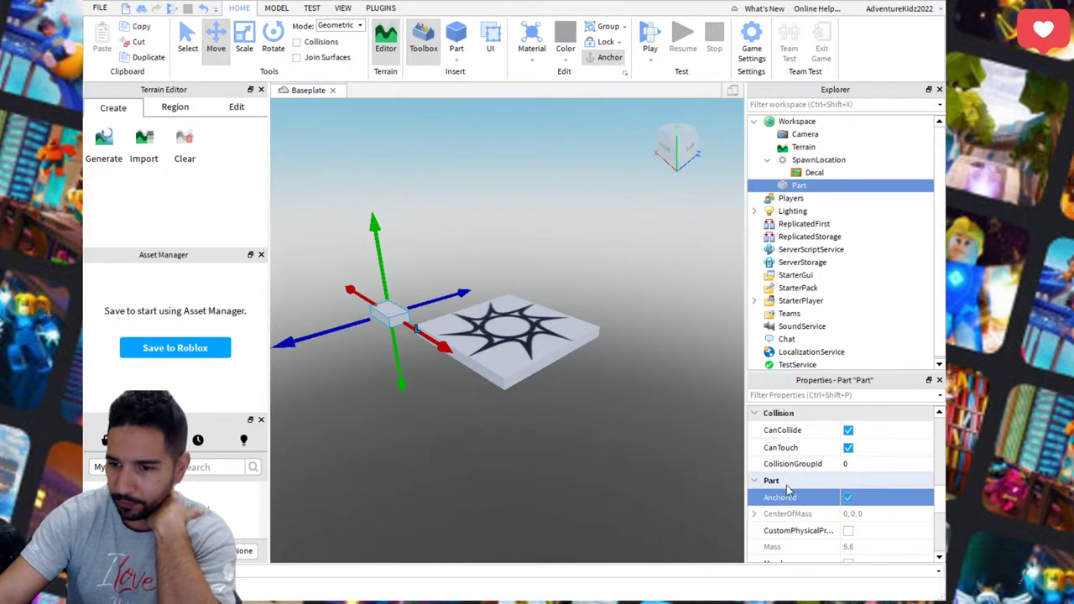
scroll(787, 491, up, 8)
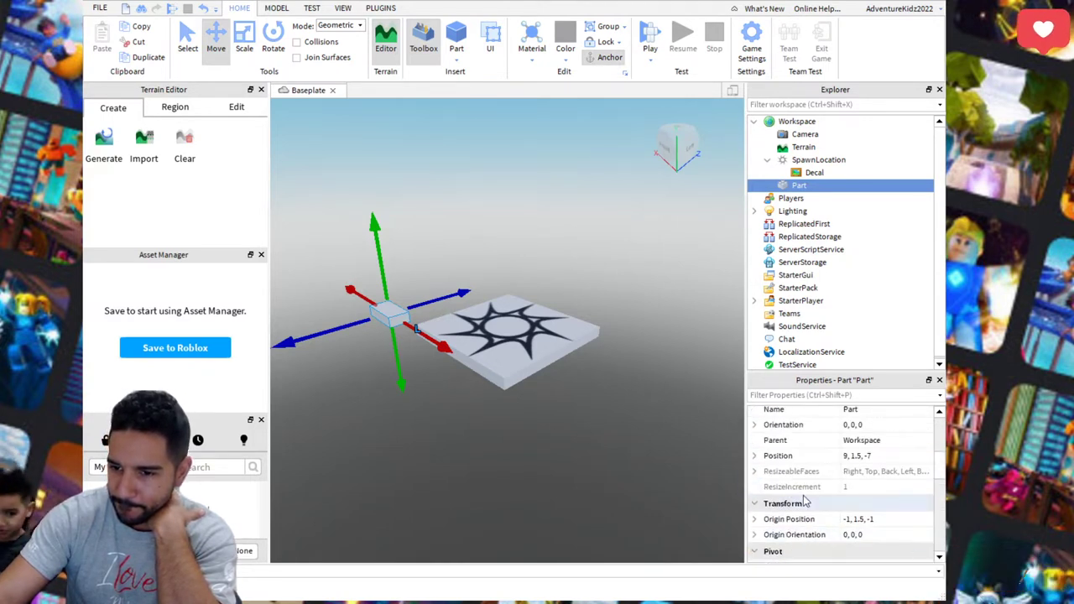
scroll(827, 490, up, 1)
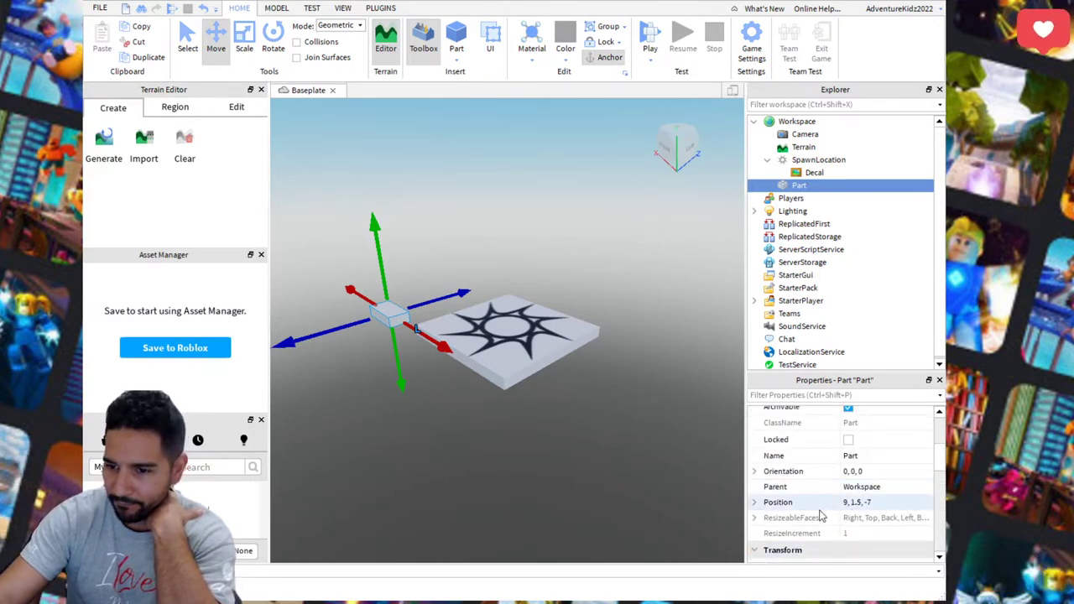
scroll(819, 506, up, 1)
scroll(803, 497, up, 3)
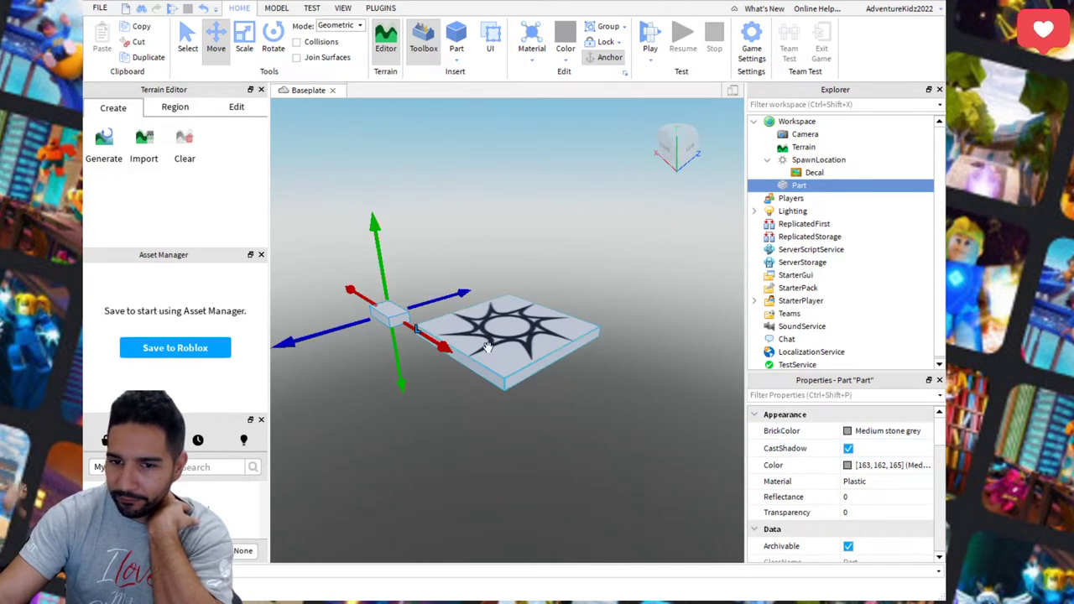
- Shift the block part along the spawn pad's side and scale it up into a flat platform nearly as large as the pad
mouse_move(416, 335)
mouse_down()
mouse_move(437, 347)
mouse_move(423, 340)
mouse_up()
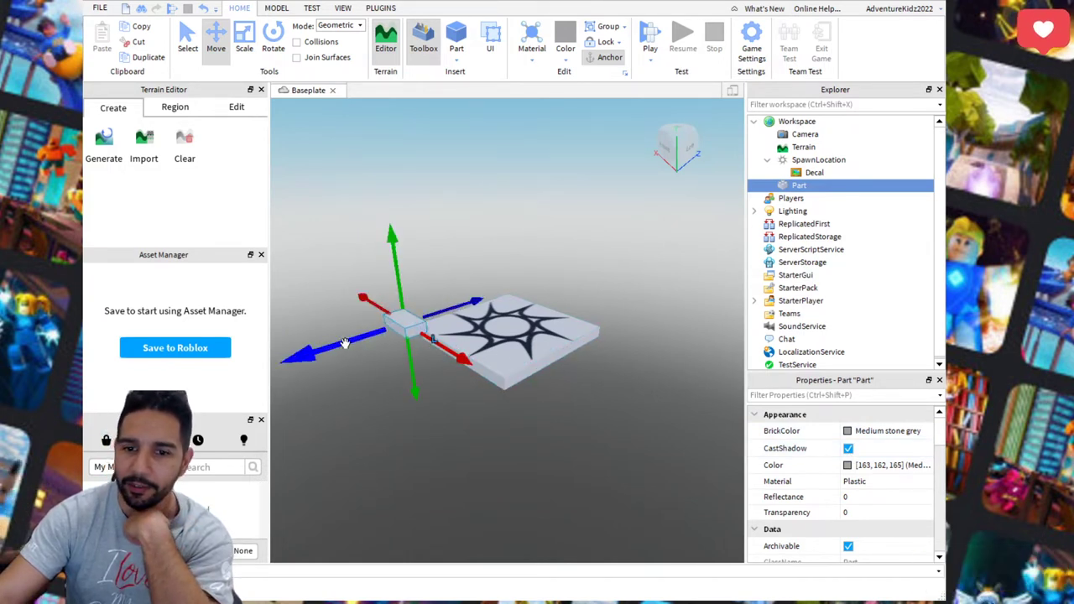
drag(328, 345, 305, 356)
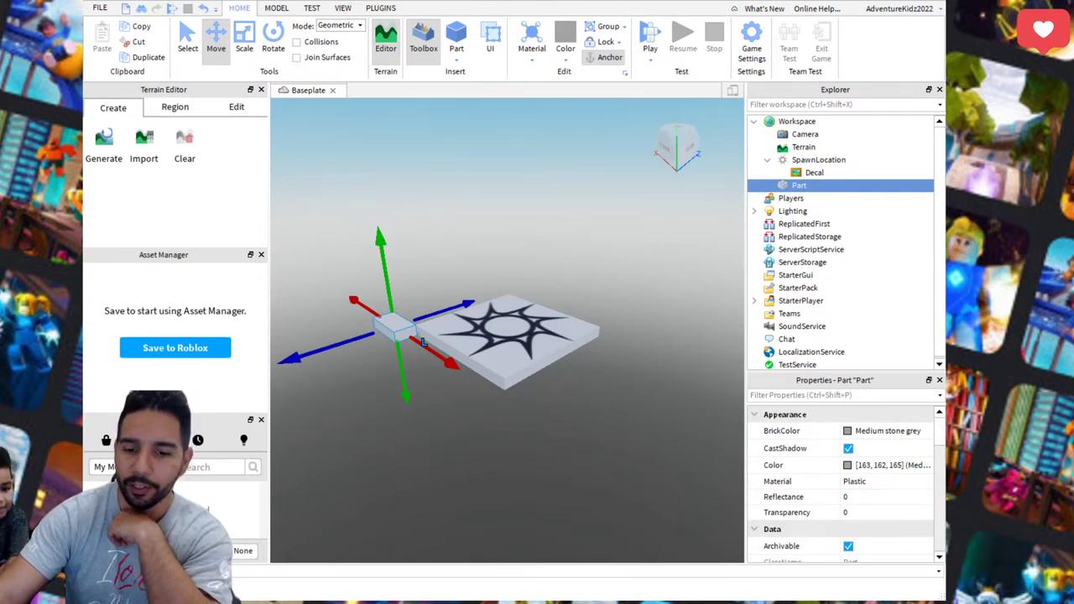
key(ctrl+4)
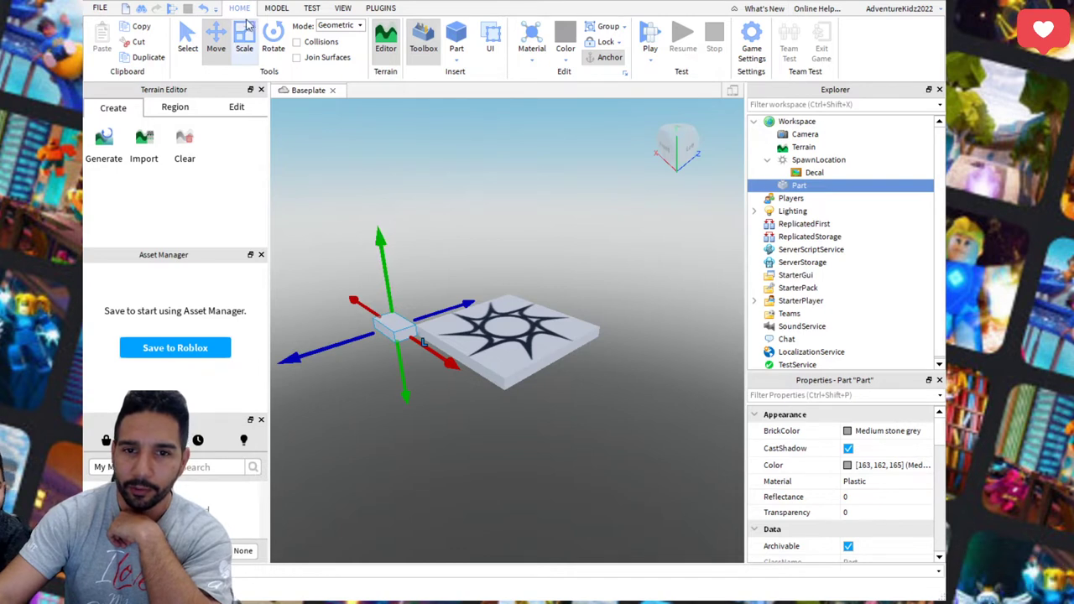
key(ctrl+3)
drag(424, 352, 324, 372)
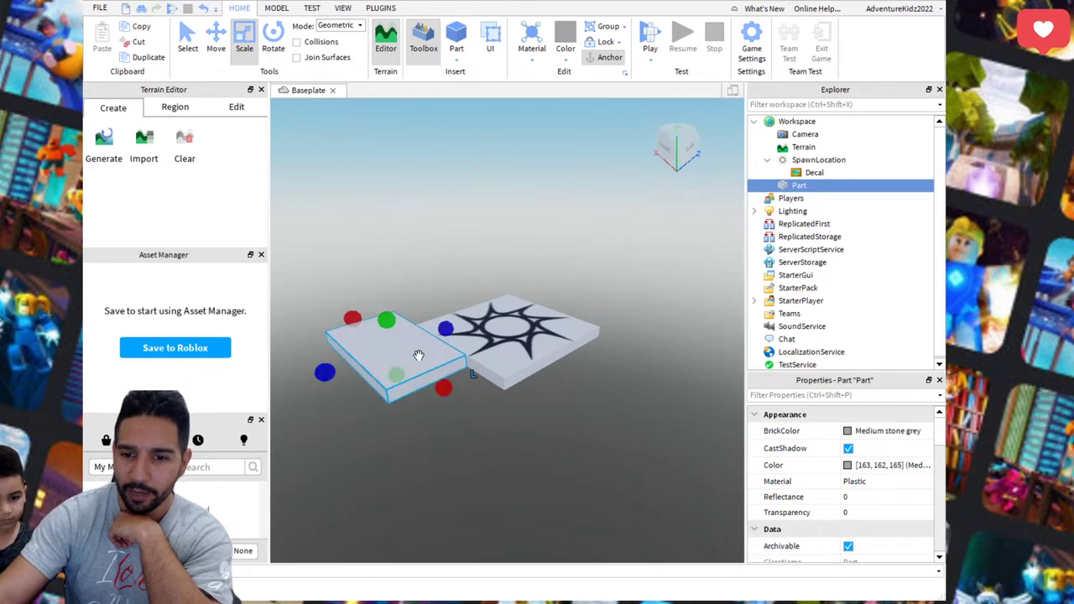
drag(402, 357, 394, 358)
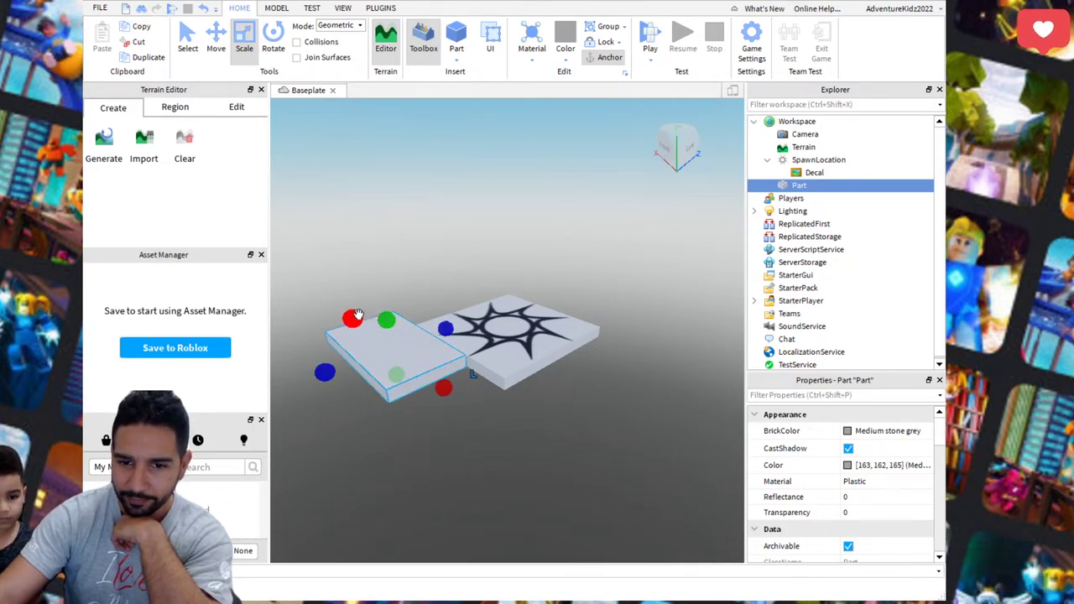
- Raise the enlarged platform slightly above the spawn pad, move it outward along the Z axis, and deselect it
click(216, 37)
drag(375, 263, 367, 221)
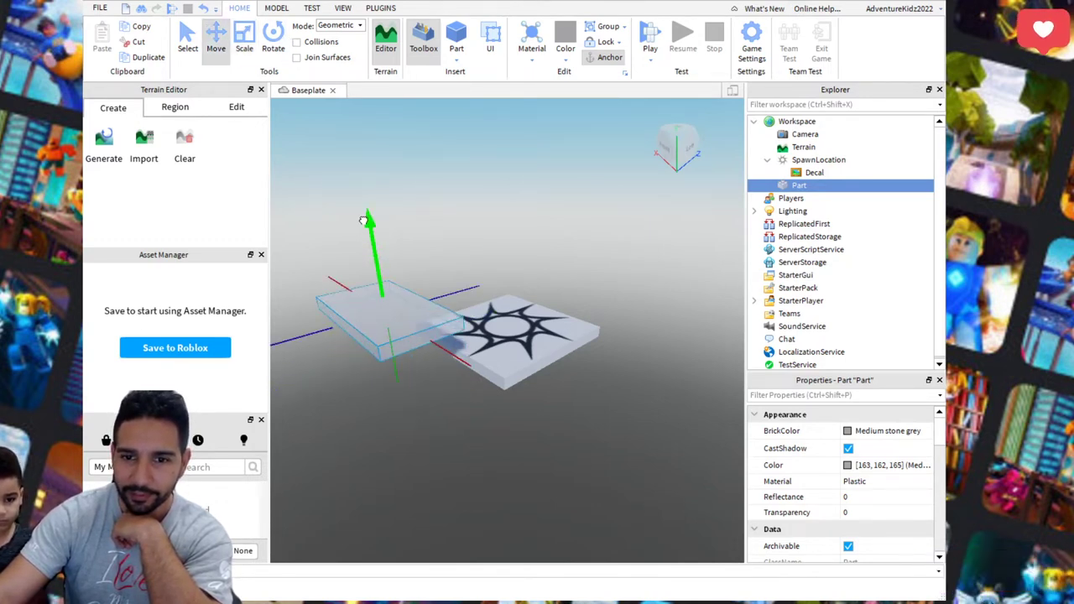
drag(302, 341, 280, 344)
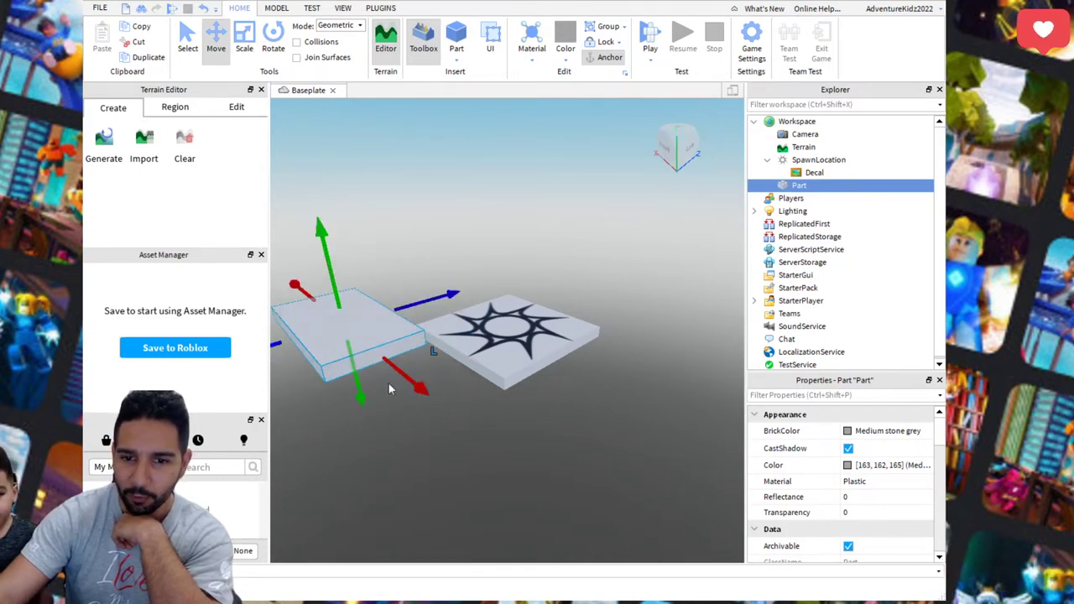
drag(403, 486, 558, 479)
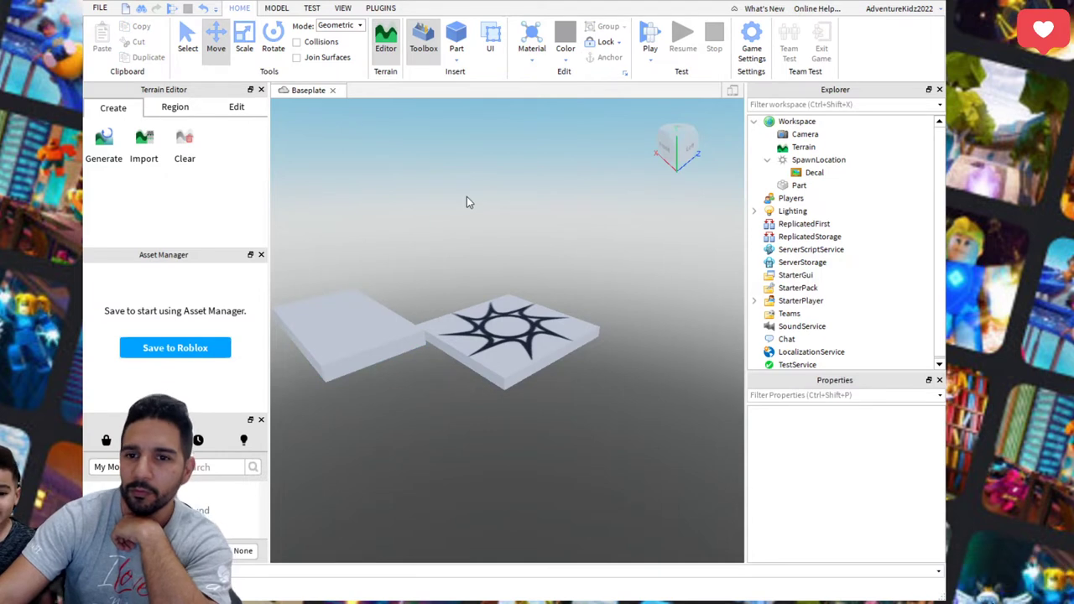
click(487, 354)
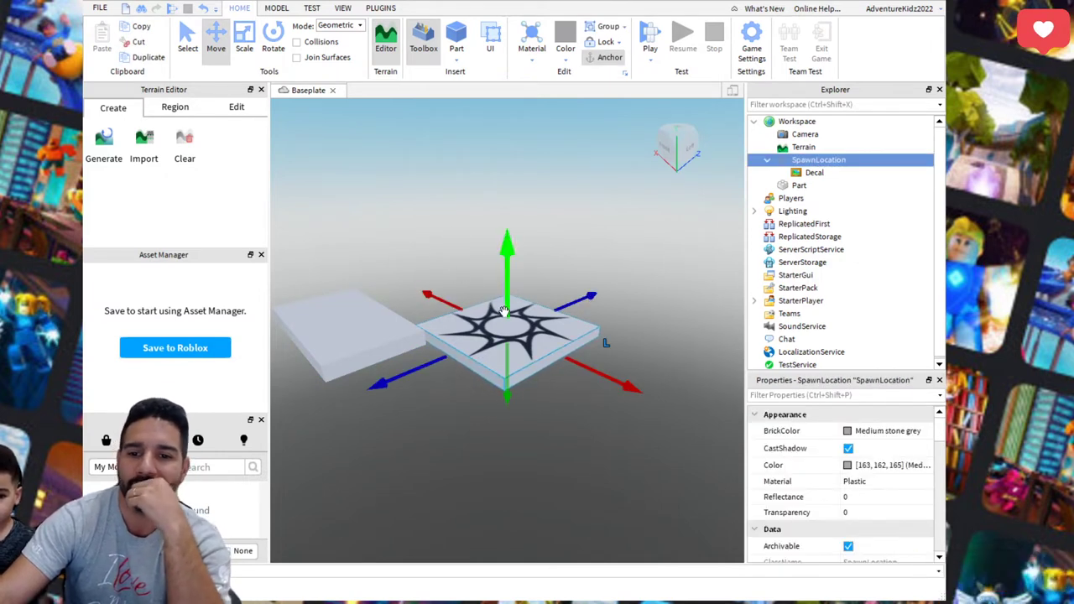
click(427, 227)
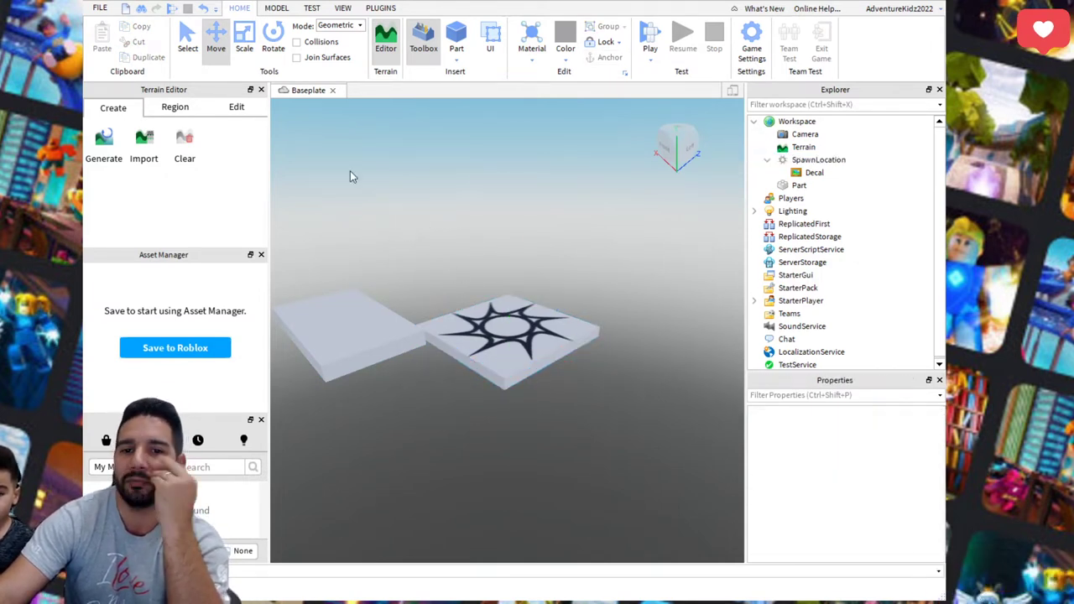
drag(364, 431, 504, 433)
click(272, 40)
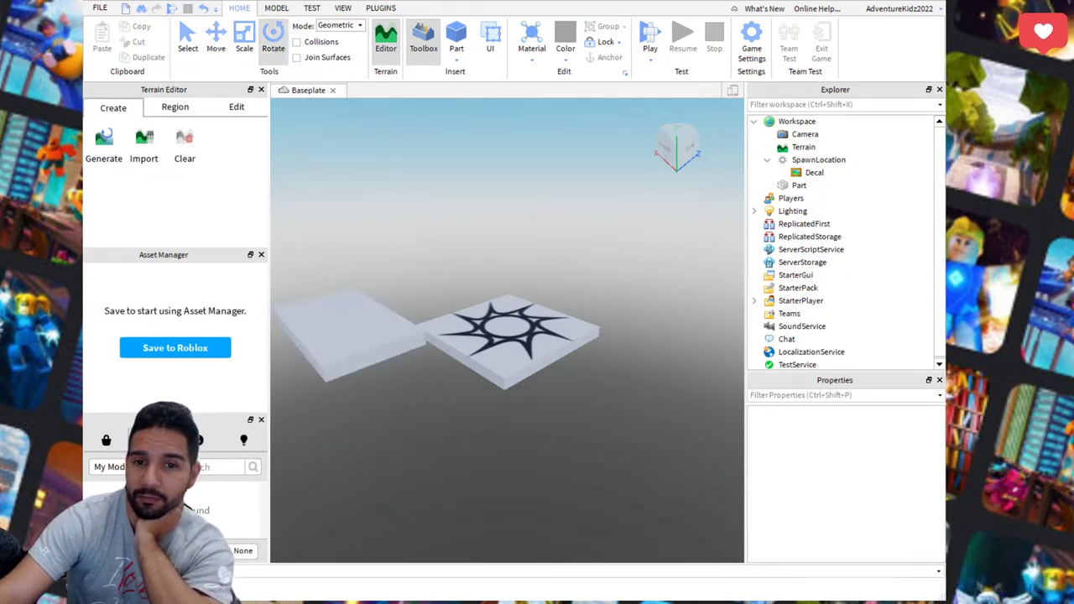
click(220, 42)
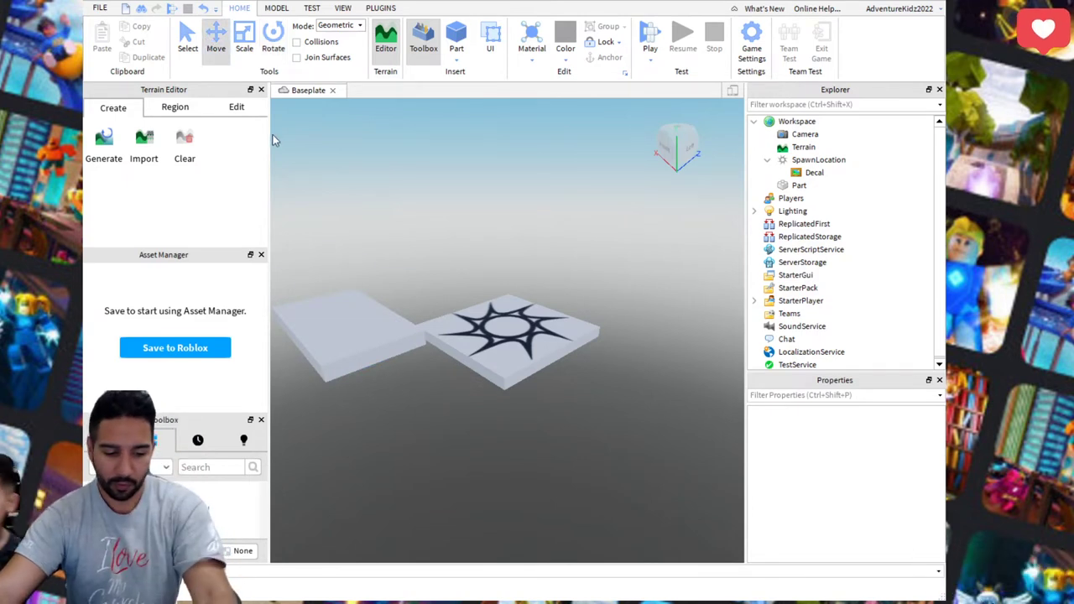
- Examine the height difference and gap between the platform and the spawn pad from several viewing angles
scroll(378, 151, up, 5)
key(s)
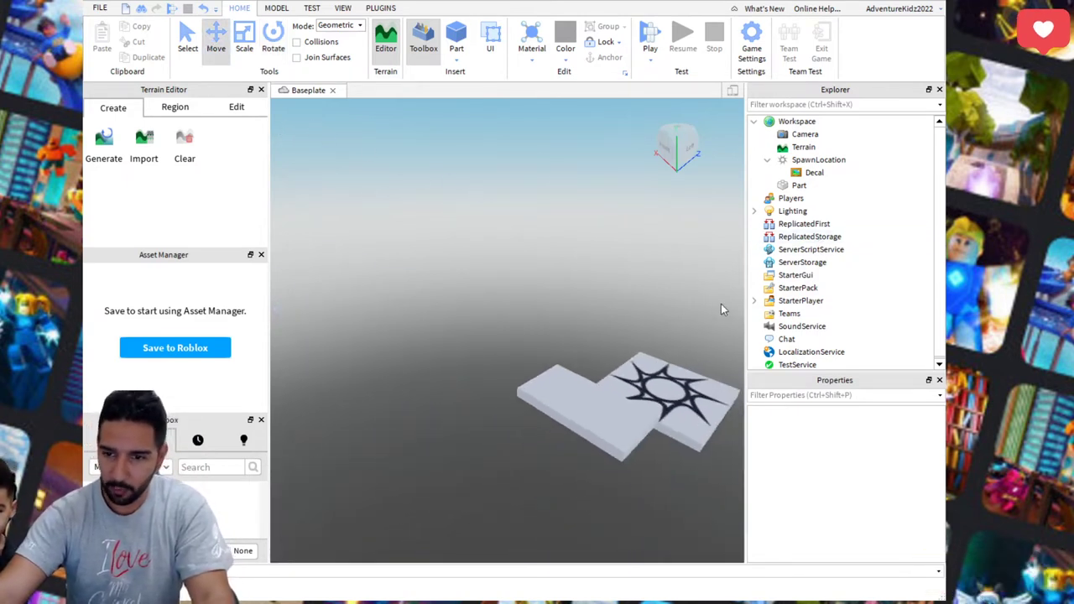
key(d)
key(d)
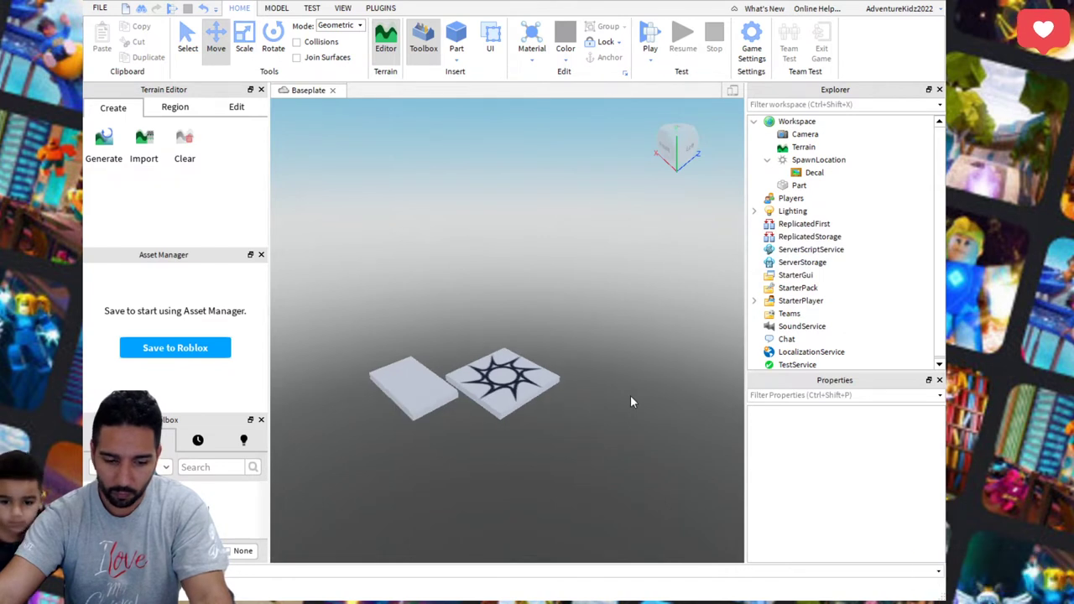
key(q)
key(a)
key(w)
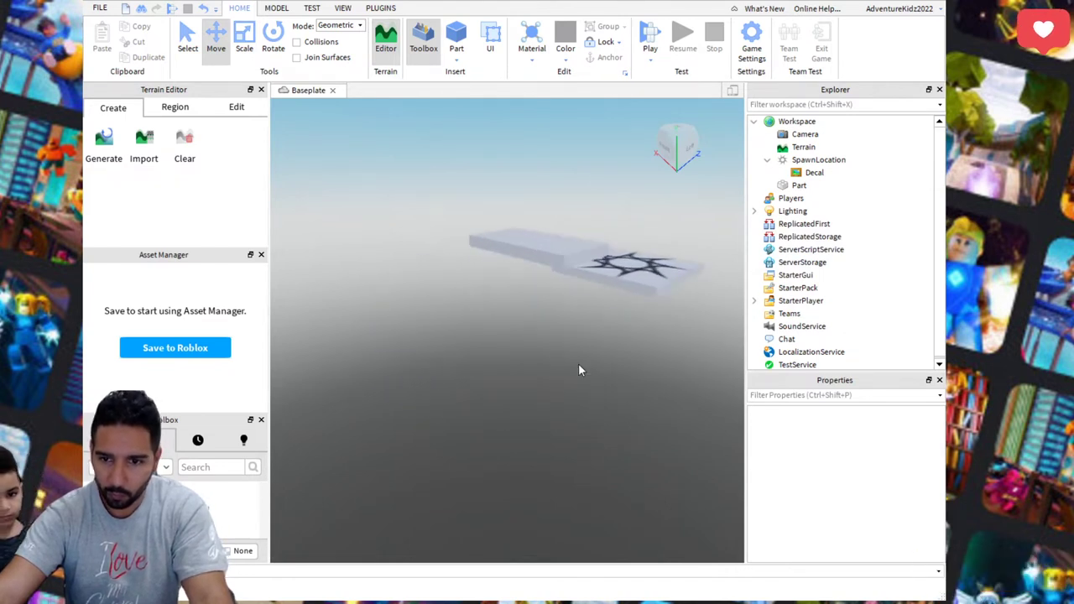
key(e)
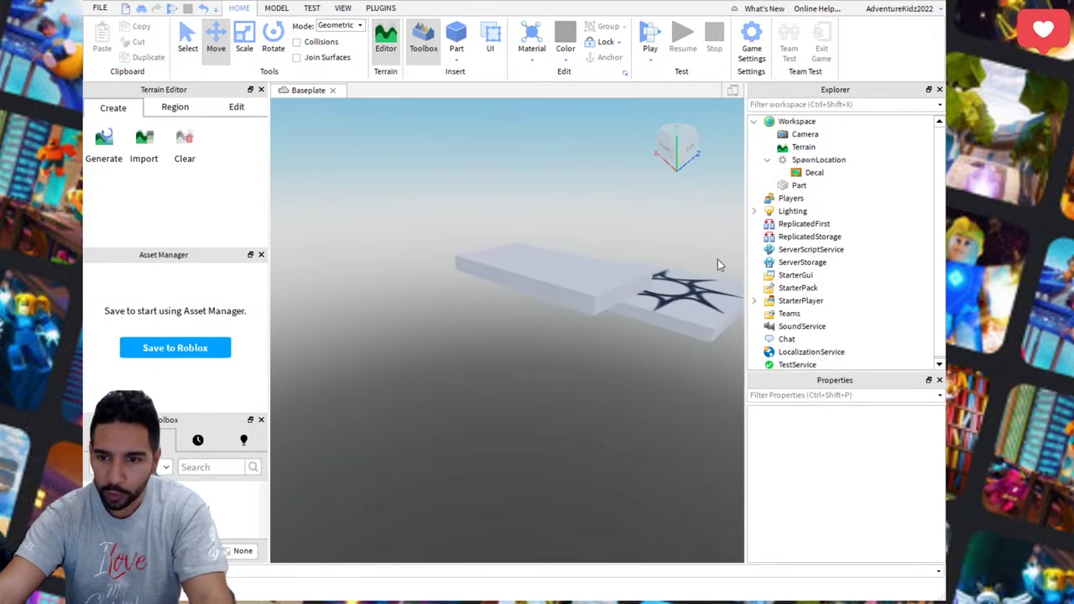
click(638, 247)
click(404, 306)
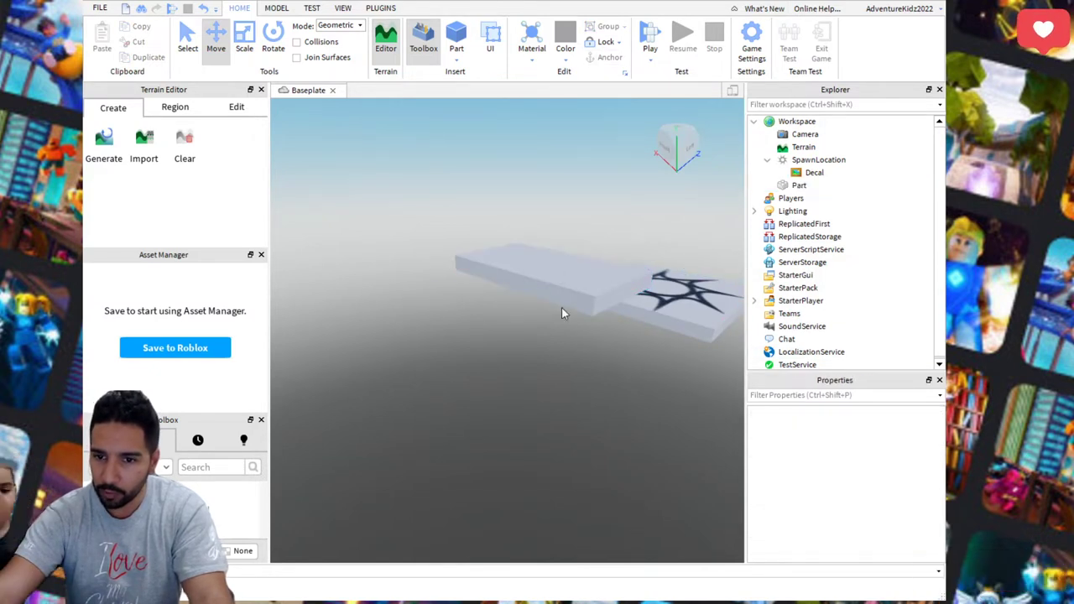
drag(421, 376, 513, 378)
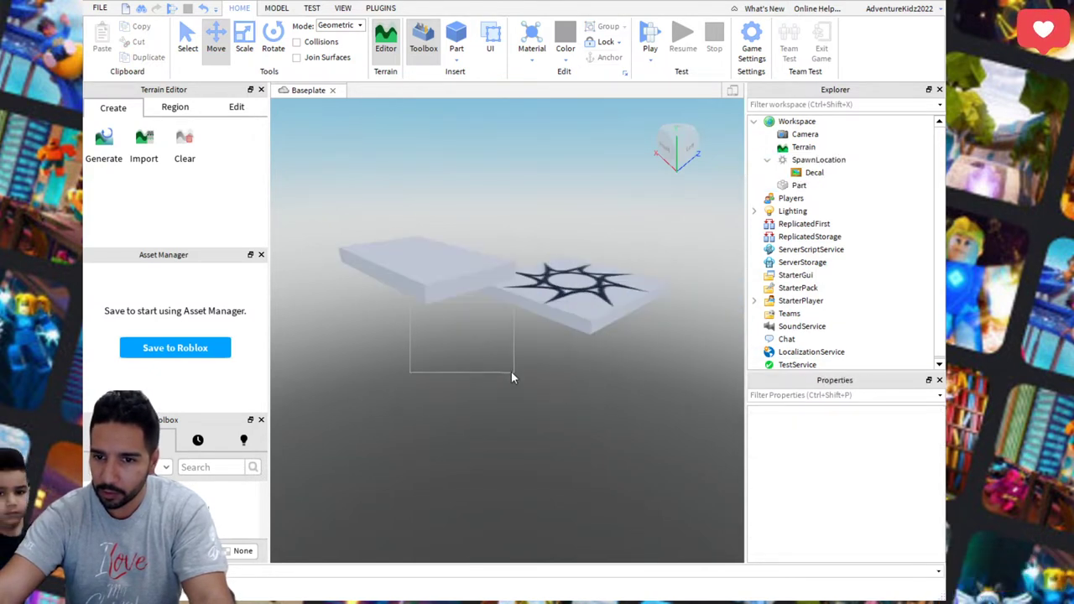
middle_drag(375, 340, 532, 339)
mouse_move(418, 343)
middle_down()
mouse_move(371, 348)
mouse_move(405, 335)
middle_up()
right_drag(436, 335, 439, 340)
key(a)
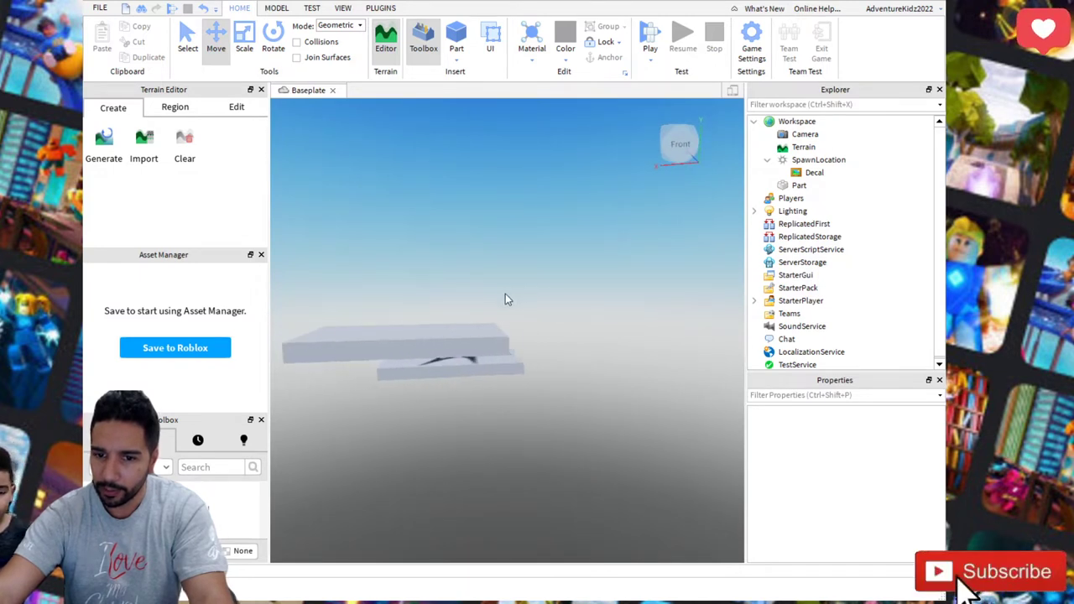
right_drag(738, 361, 738, 362)
key(d)
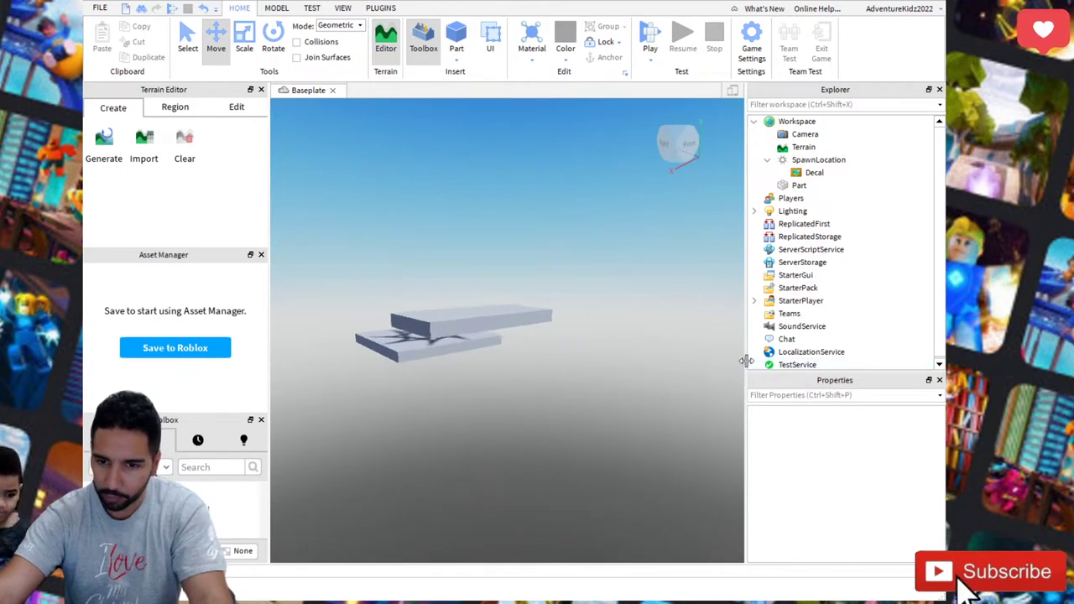
right_drag(285, 342, 284, 343)
key(d)
right_drag(393, 348, 394, 348)
key(w)
- Select the raised platform and move it slightly farther away from the spawn pad along the Z axis
right_drag(556, 353, 555, 347)
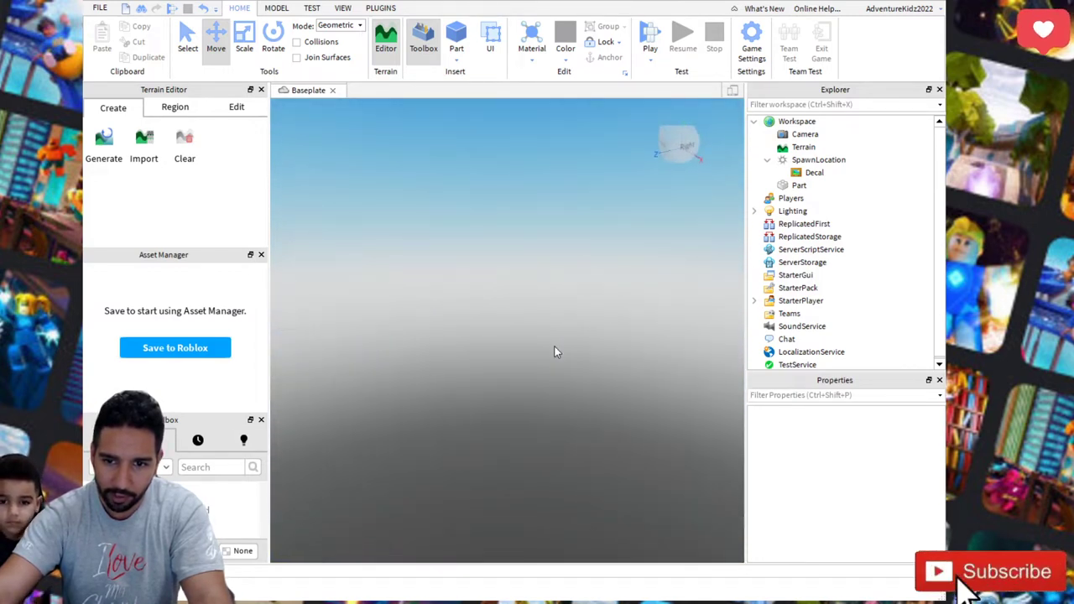
key(a)
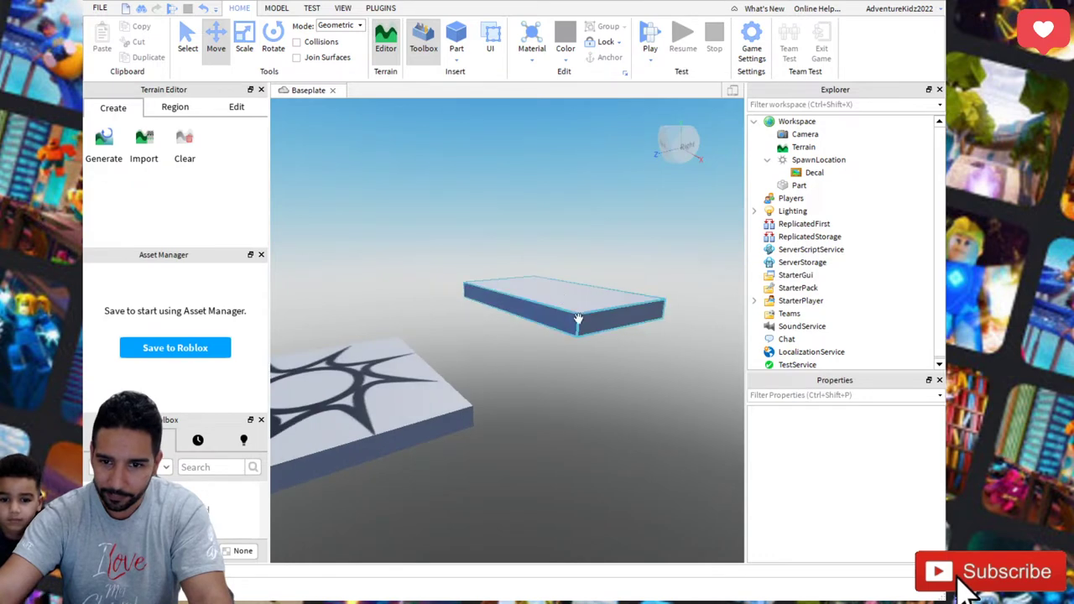
click(579, 294)
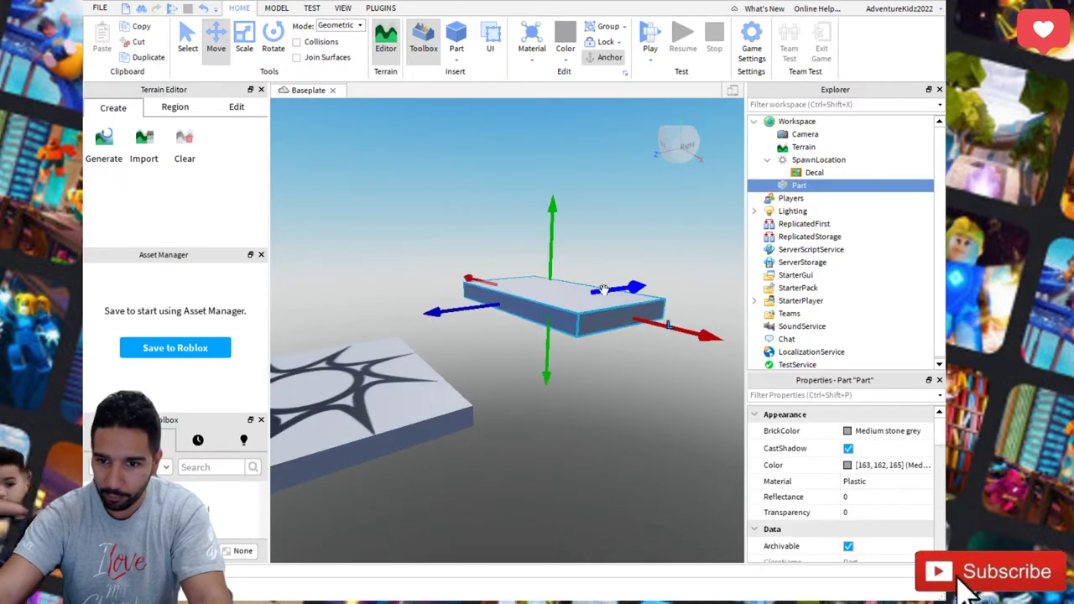
mouse_move(604, 290)
mouse_down()
mouse_move(638, 278)
mouse_move(618, 286)
mouse_up()
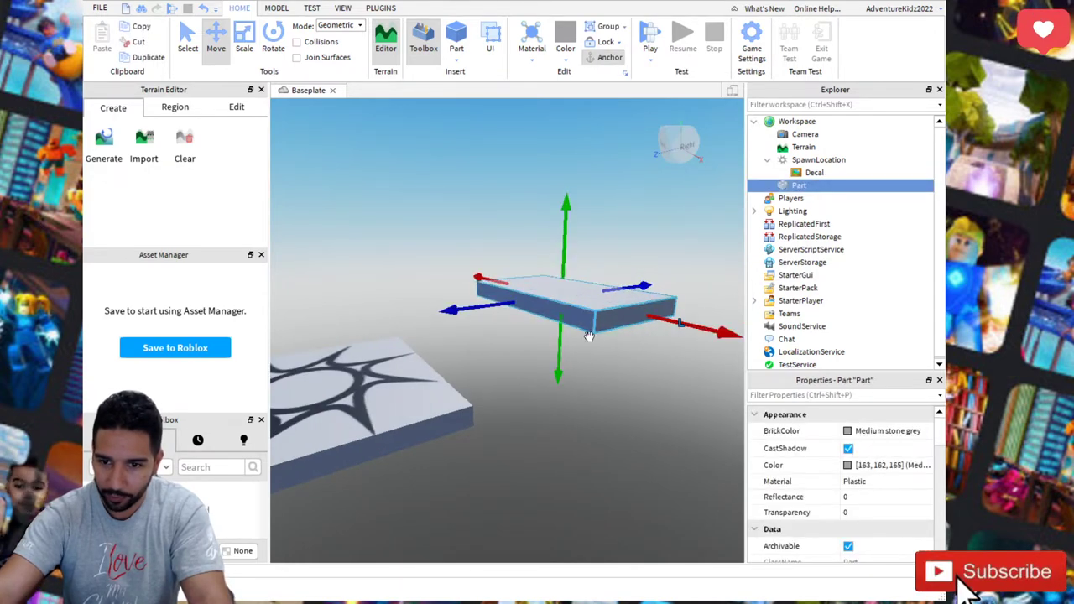
- Focus on the selected platform and examine its spacing from the spawn pad from the back side
key(a)
key(a)
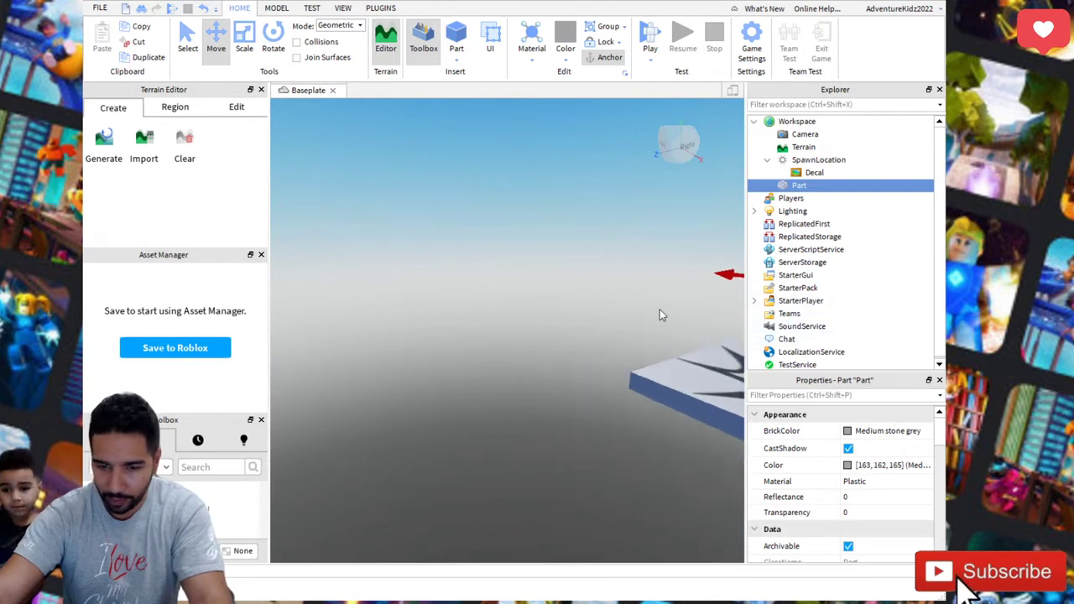
key(a)
right_drag(659, 308, 659, 312)
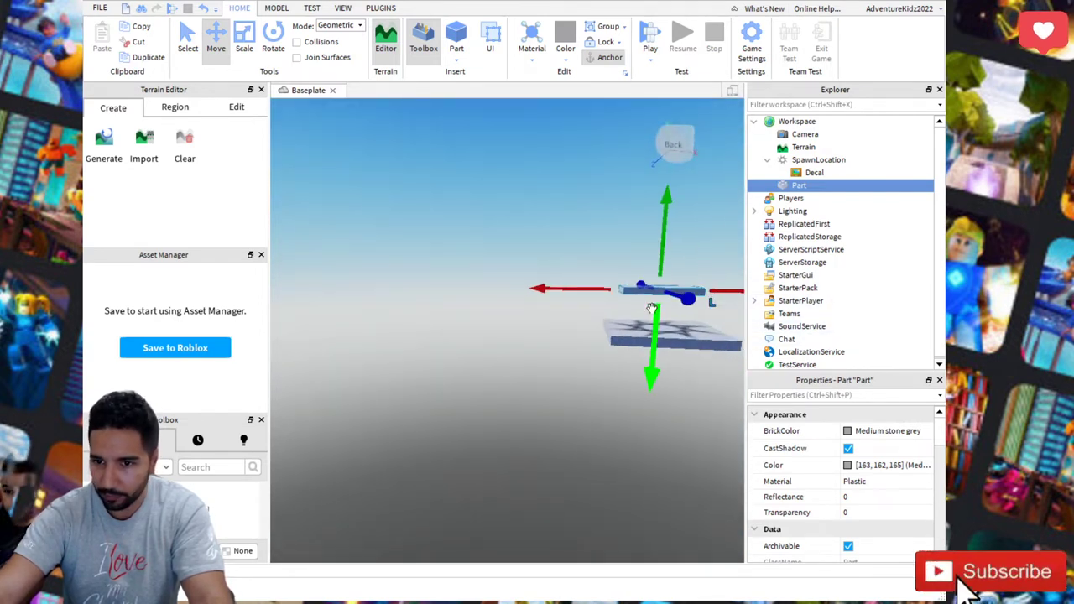
key(f)
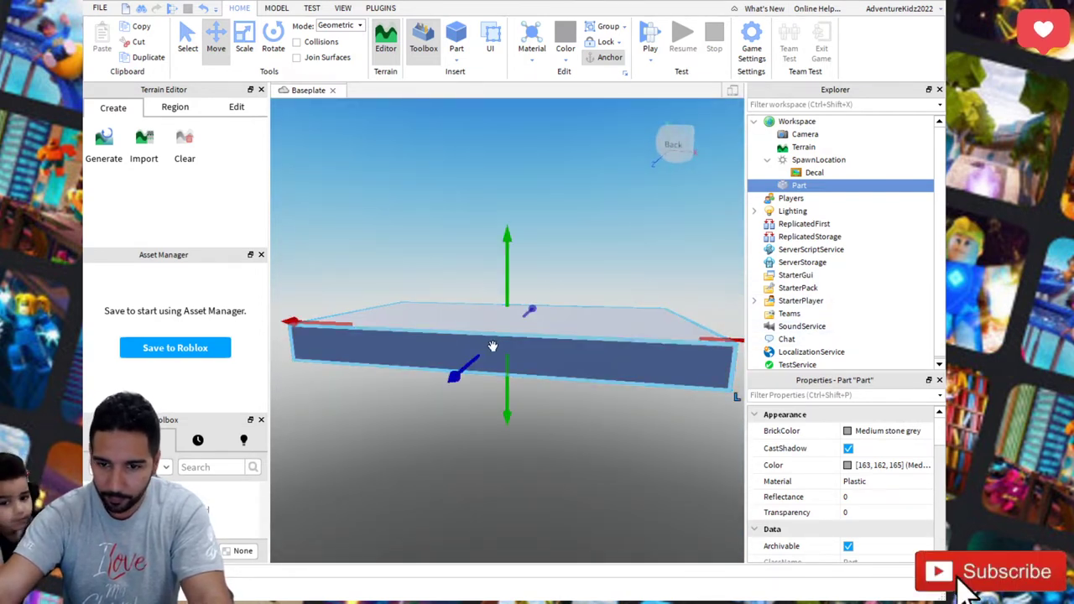
key(d)
scroll(431, 369, down, 2)
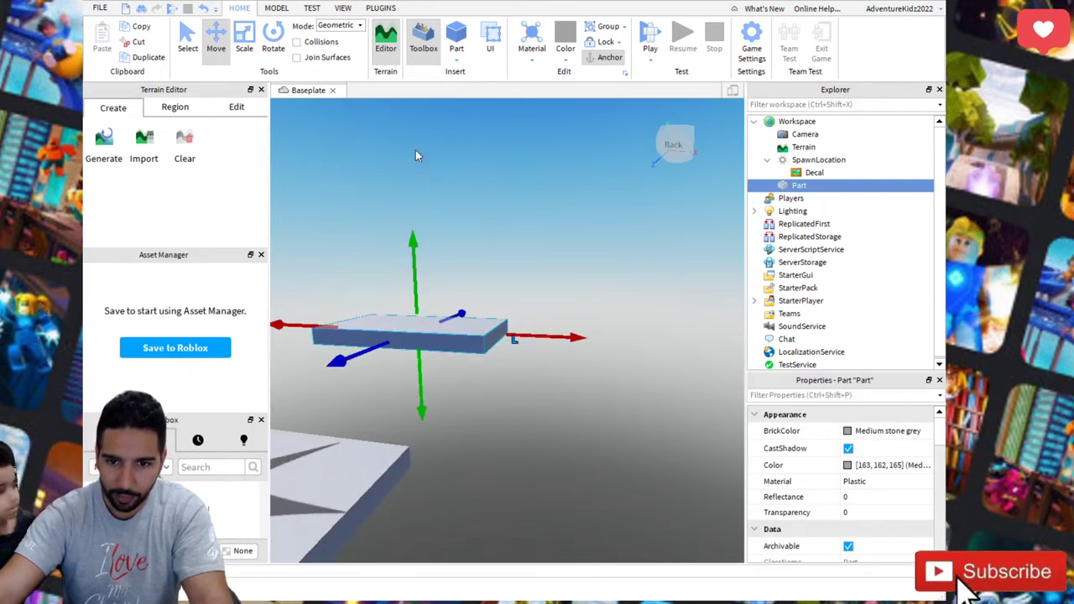
- Insert a new block part, raise it above the first platform, and move it outward beyond that platform along the Z axis
click(456, 38)
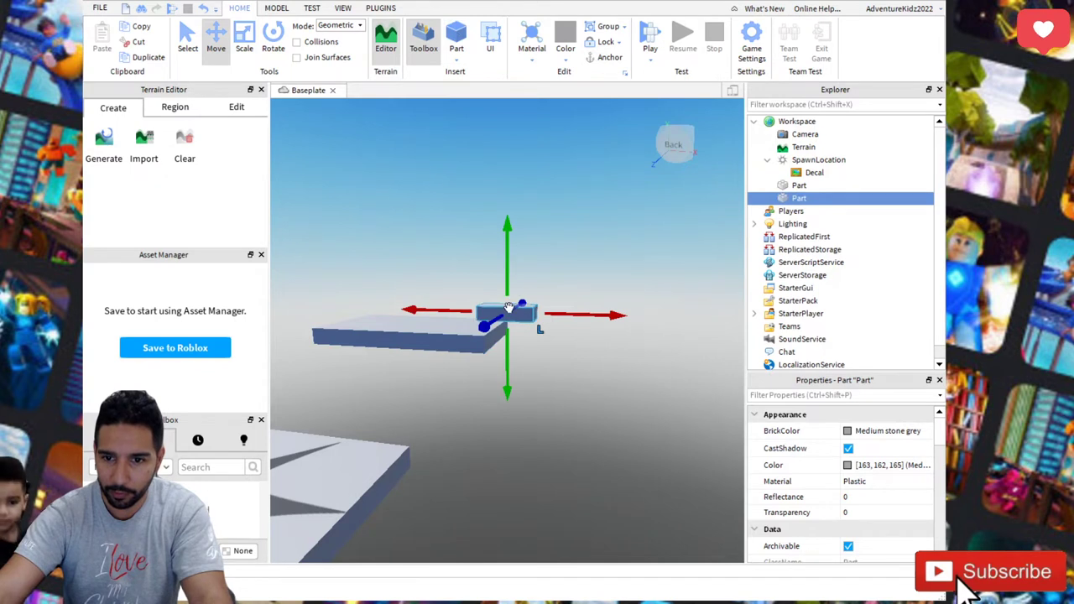
drag(509, 307, 461, 283)
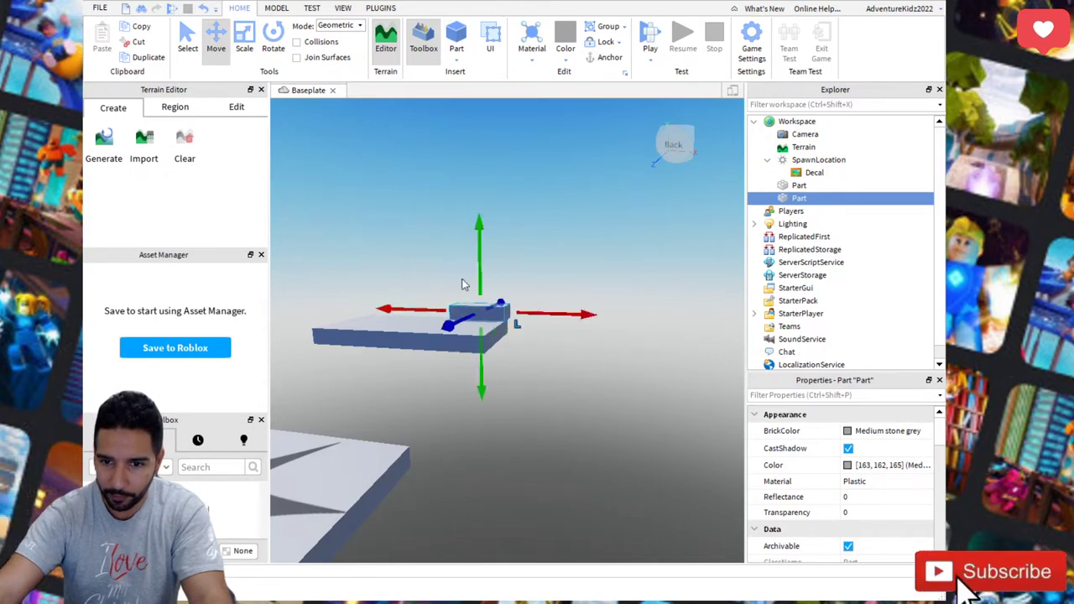
drag(478, 236, 481, 192)
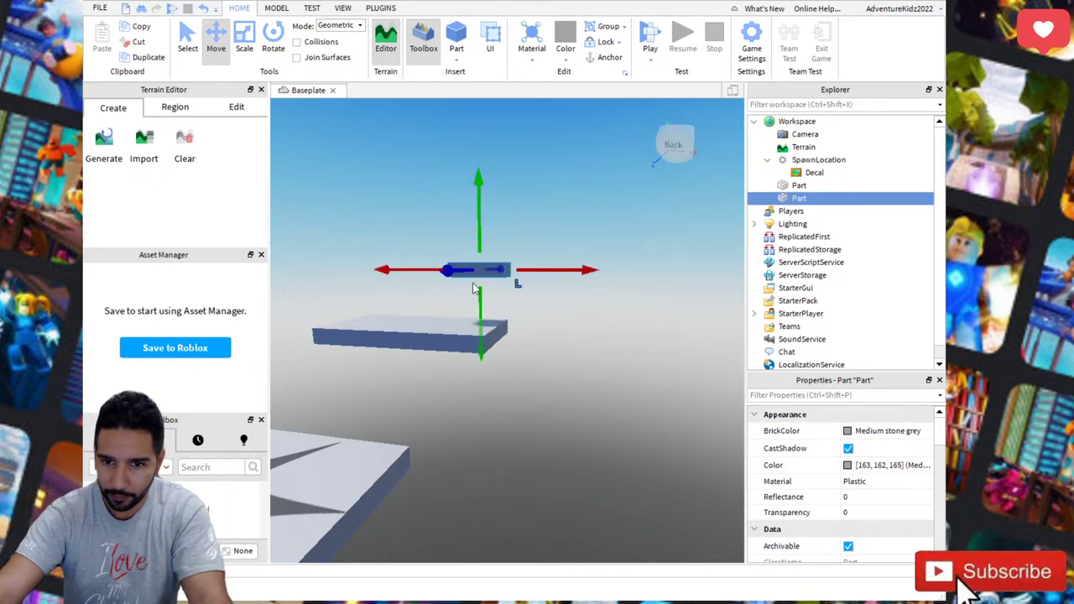
right_drag(468, 313, 369, 308)
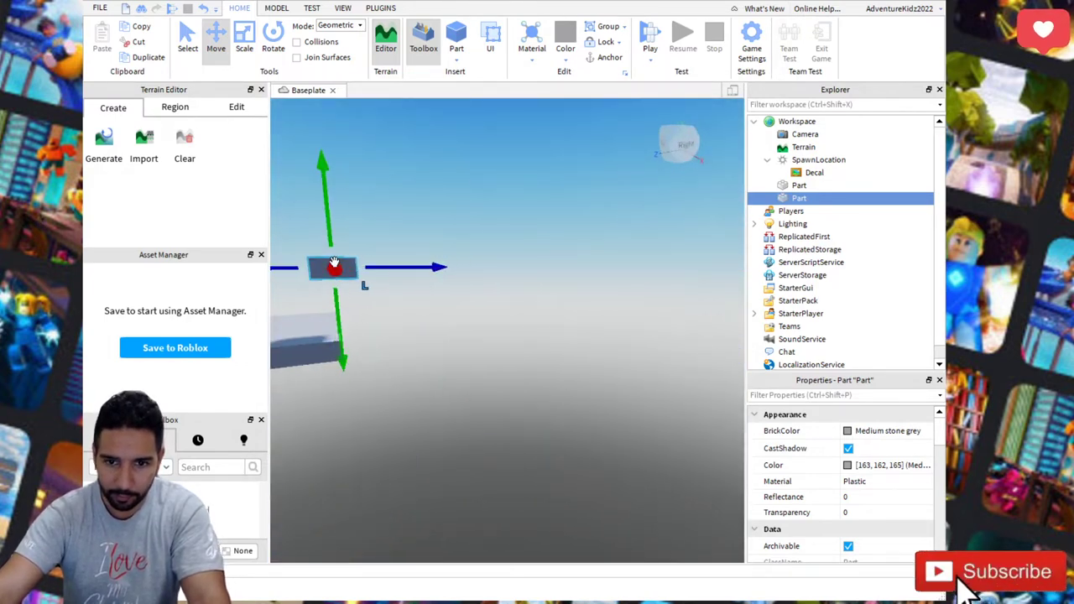
drag(335, 265, 559, 271)
- Scale the new part into a wider, thicker platform of about 9 × 3 × 9 studs and thicken the first platform downward as well
click(243, 38)
drag(417, 269, 375, 274)
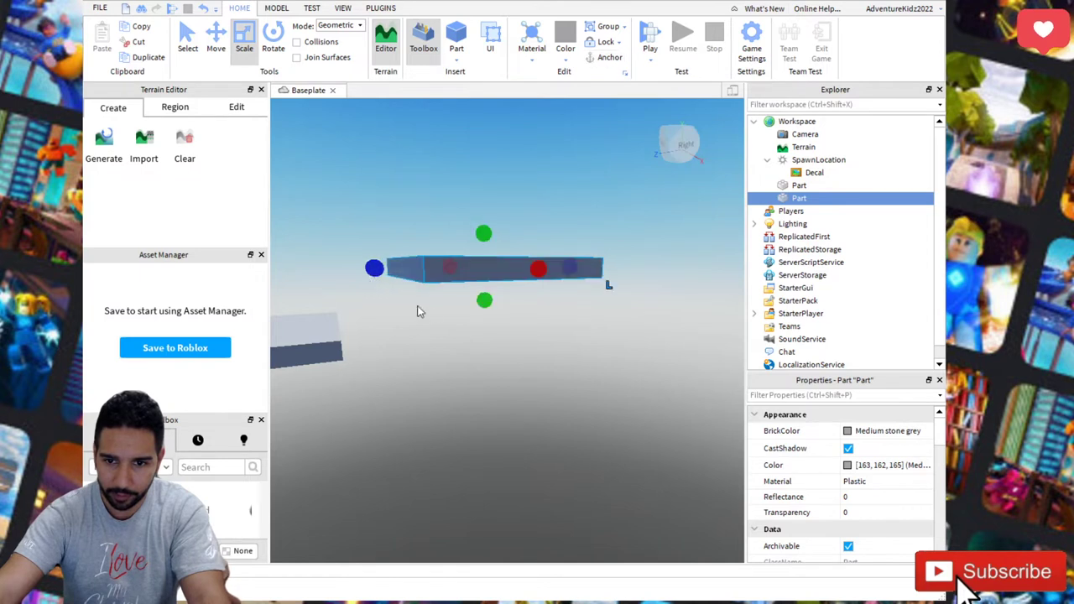
drag(484, 301, 485, 333)
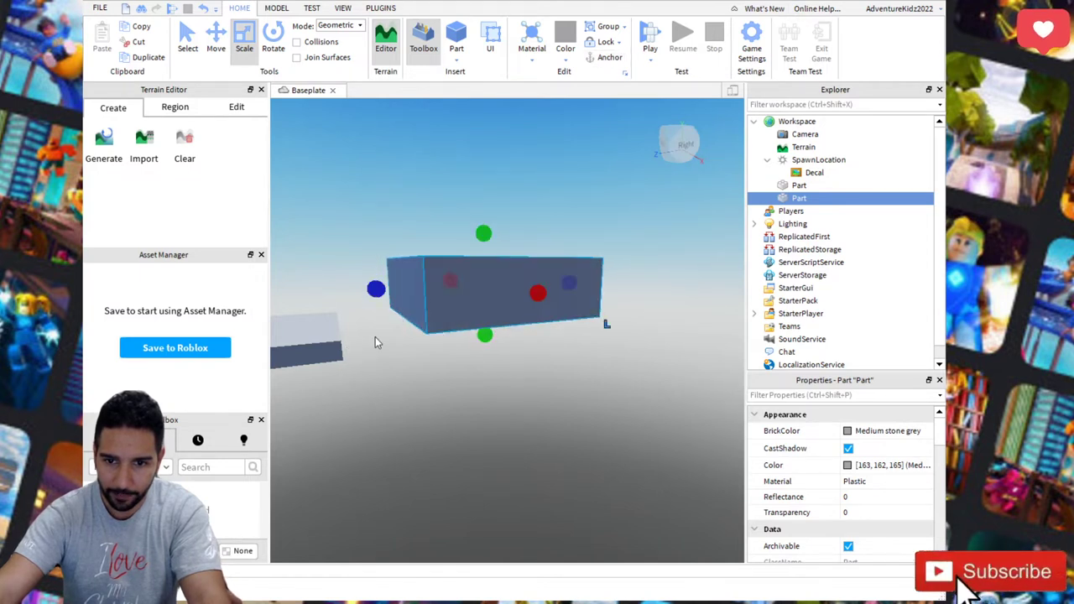
click(312, 357)
drag(309, 371, 310, 397)
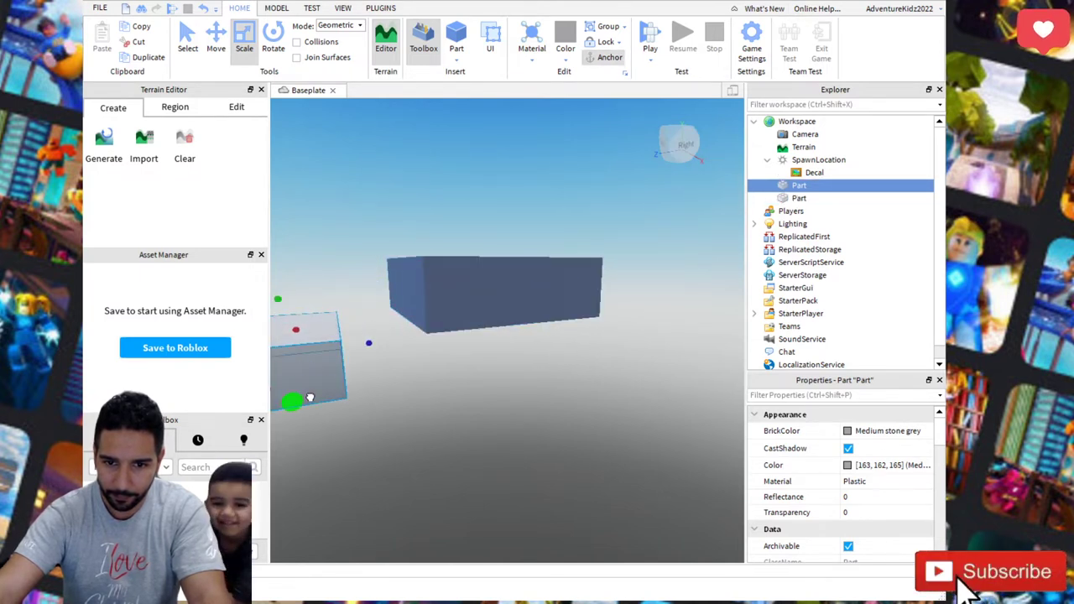
- Select the second platform, move it farther away from the first along the Z axis, and raise it higher
right_drag(484, 401, 530, 434)
key(a)
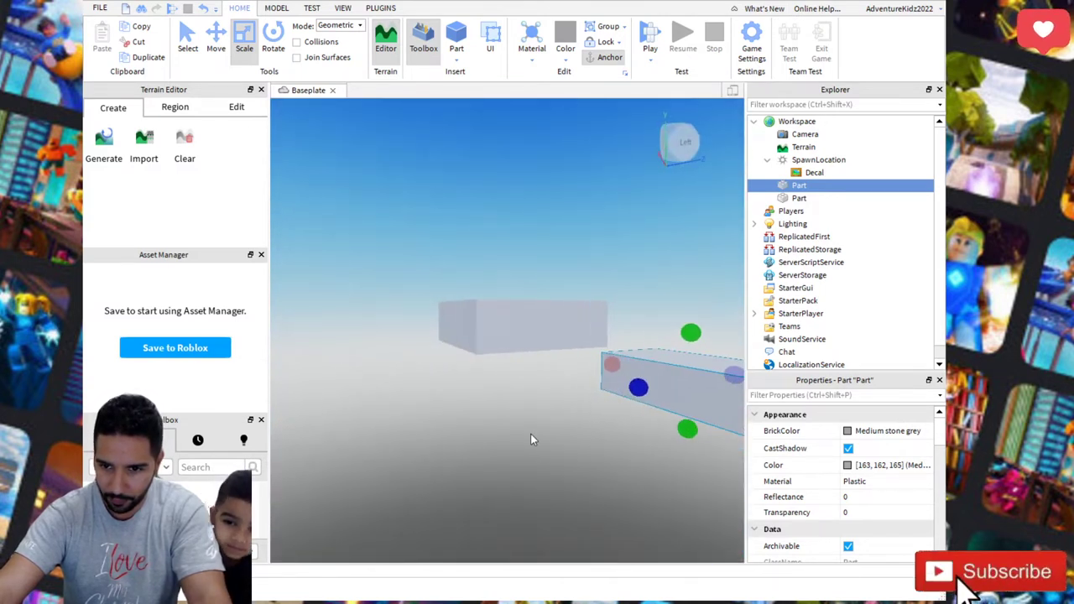
click(504, 333)
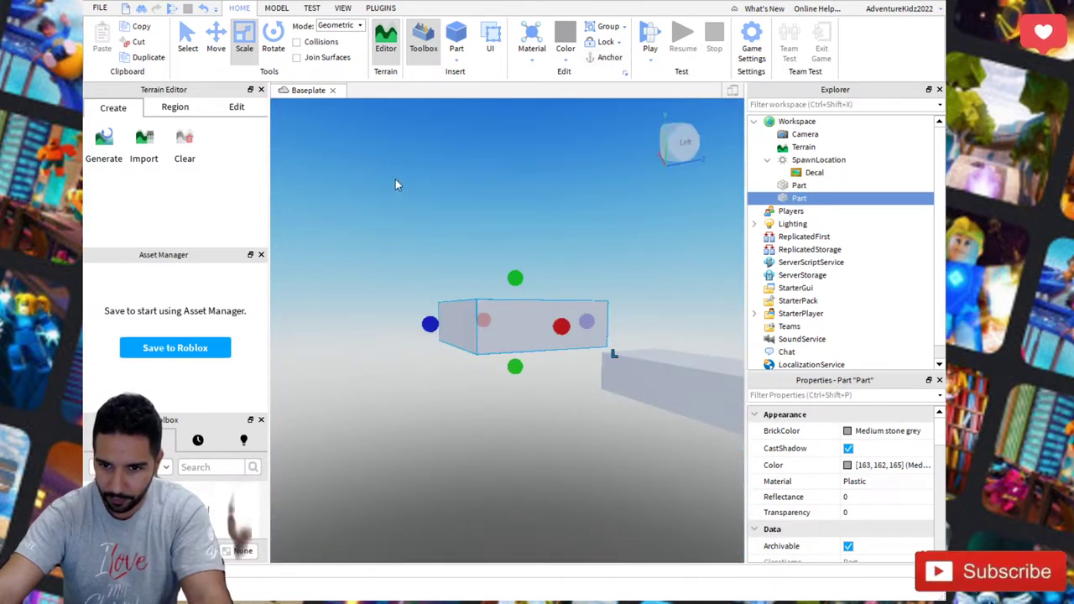
click(222, 33)
drag(408, 324, 336, 331)
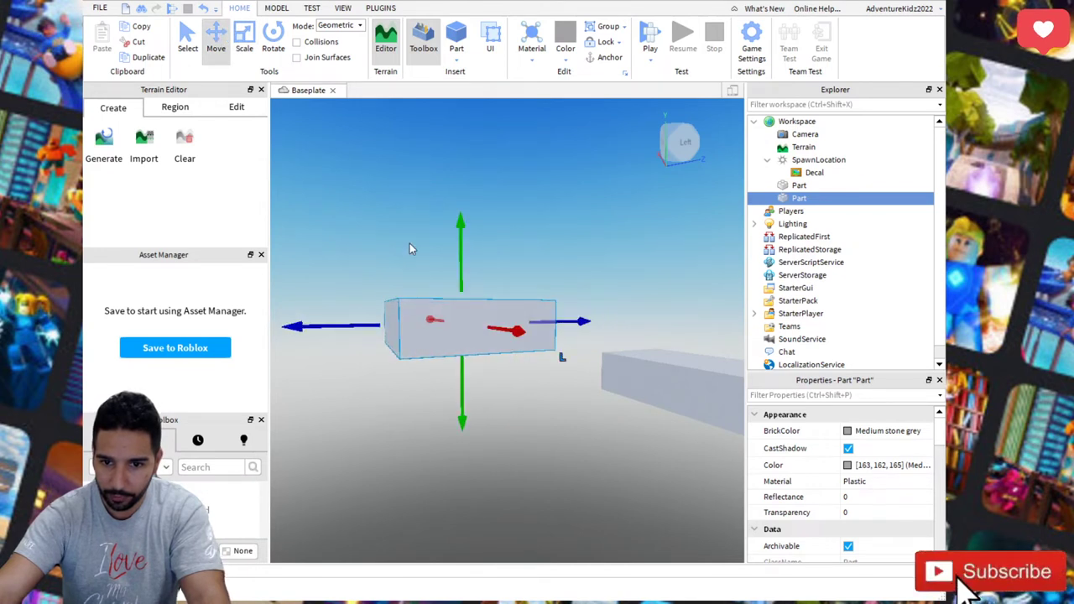
drag(459, 240, 460, 196)
- Examine the spacing and height steps between the spawn pad and the two platforms from the back and left sides
right_drag(582, 386, 679, 413)
right_drag(643, 380, 641, 379)
key(a)
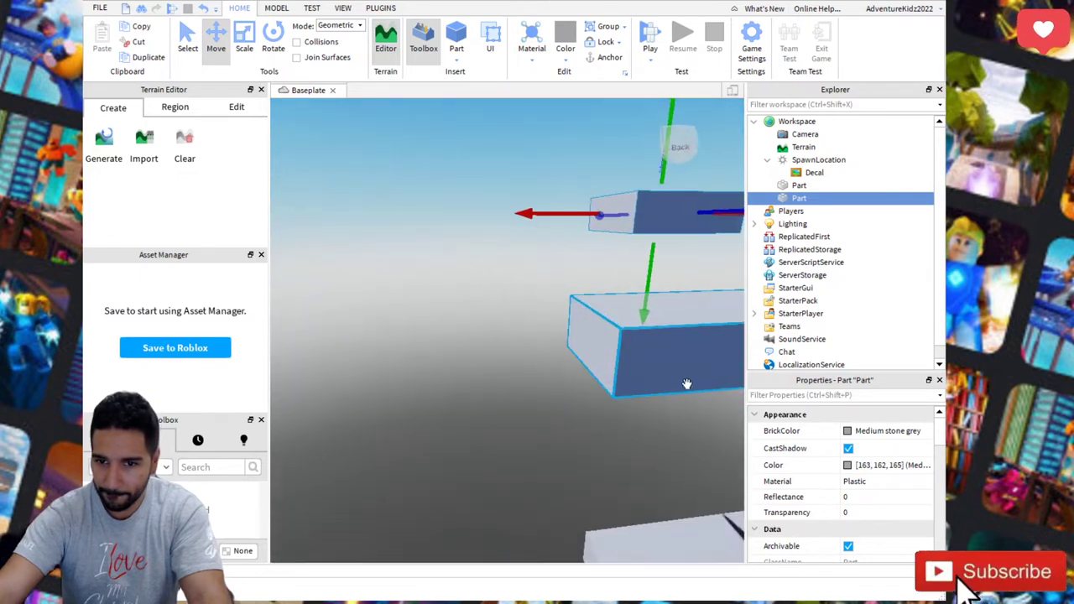
key(a)
right_drag(721, 458, 722, 458)
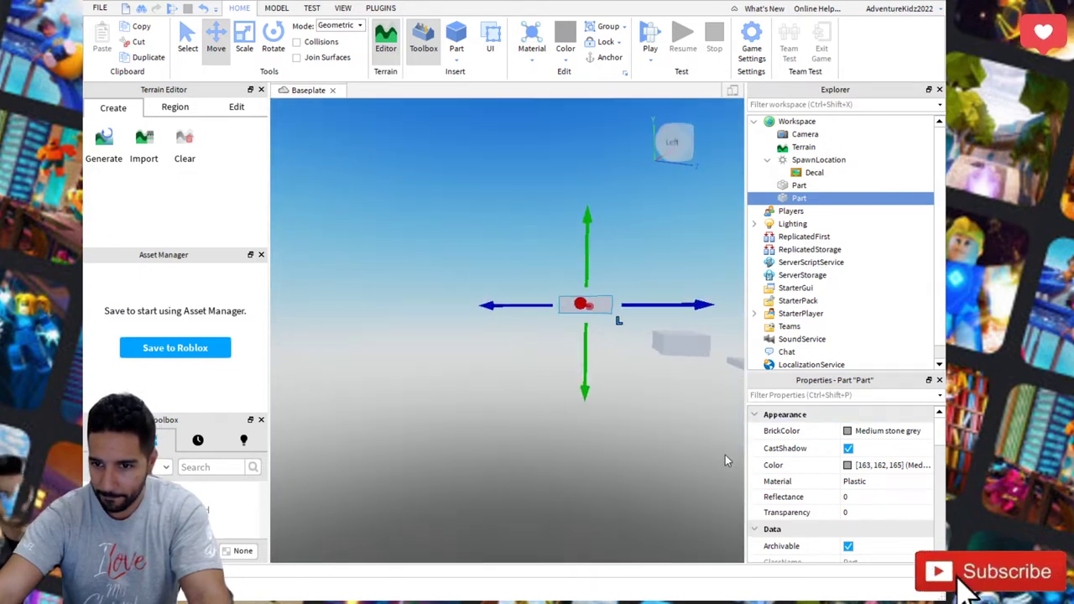
key(d)
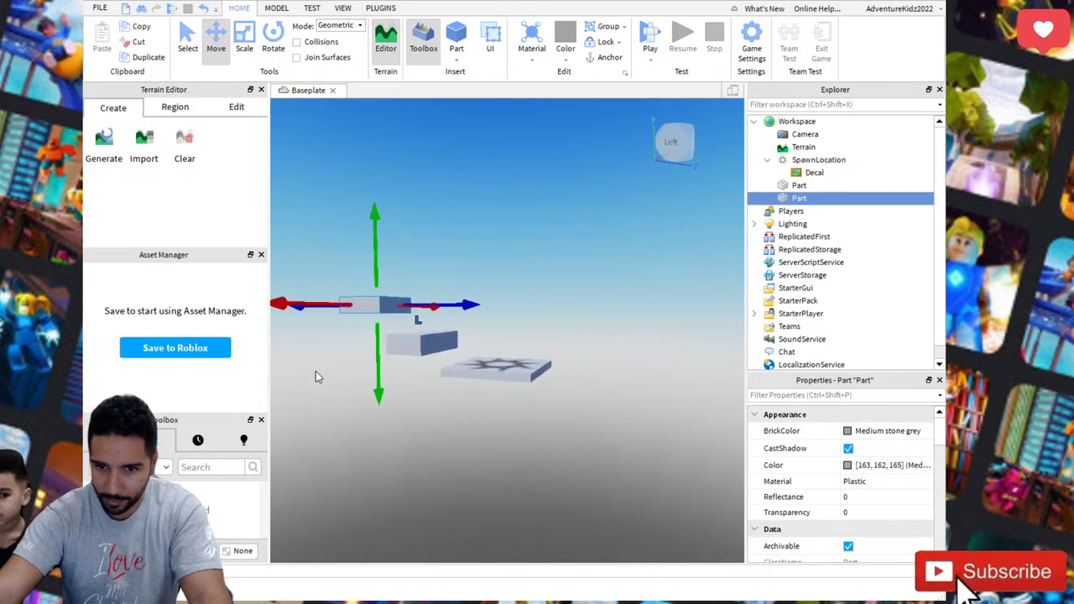
key(f)
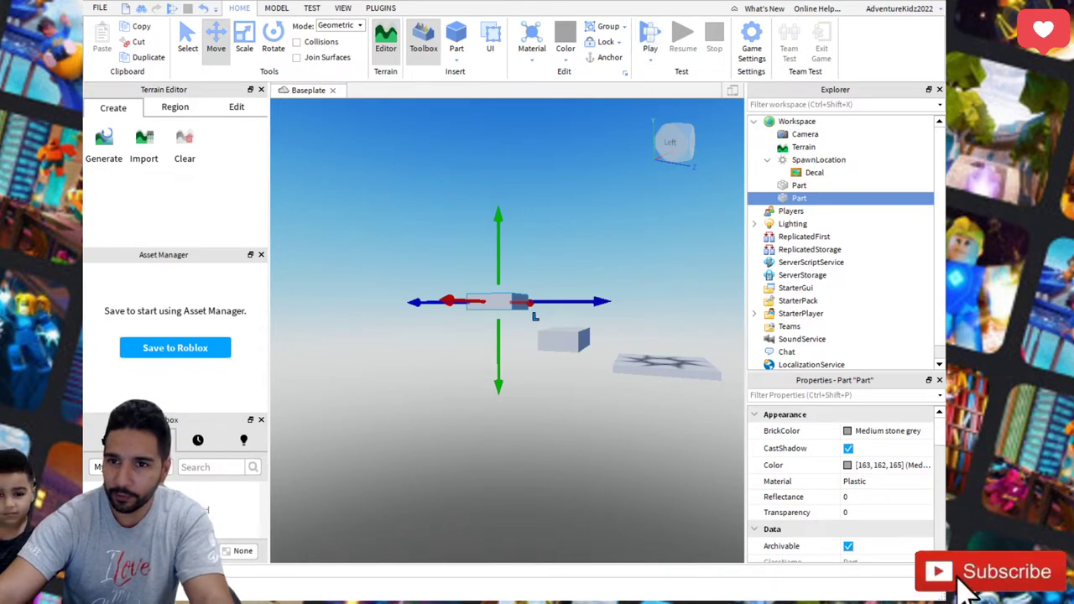
- Playtest the obby, check the platforms from the spawn pad with the character, and stop the test
click(651, 37)
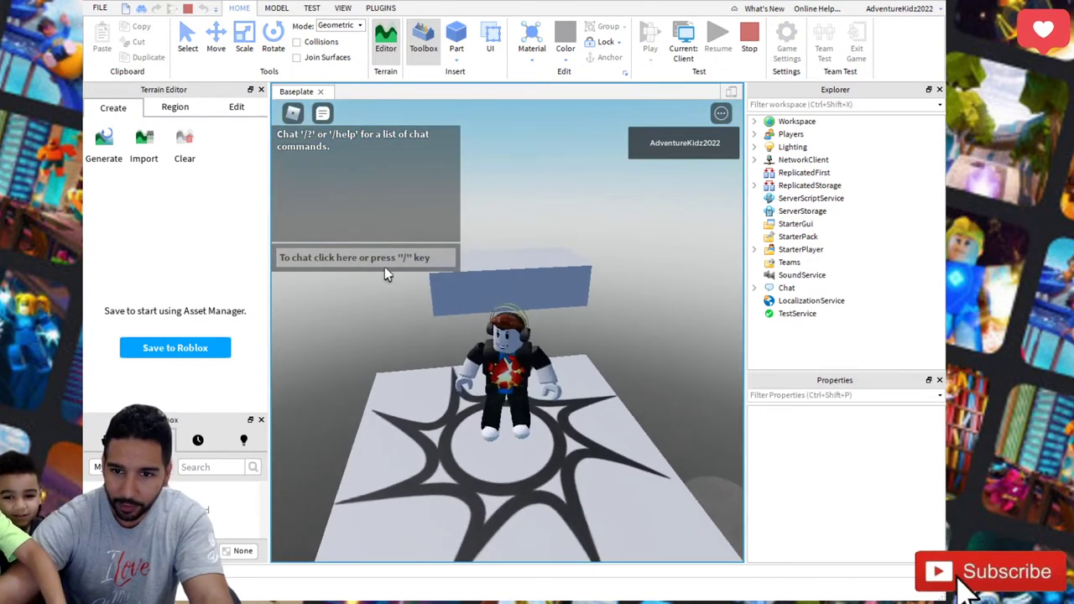
key(w)
right_drag(508, 251, 467, 260)
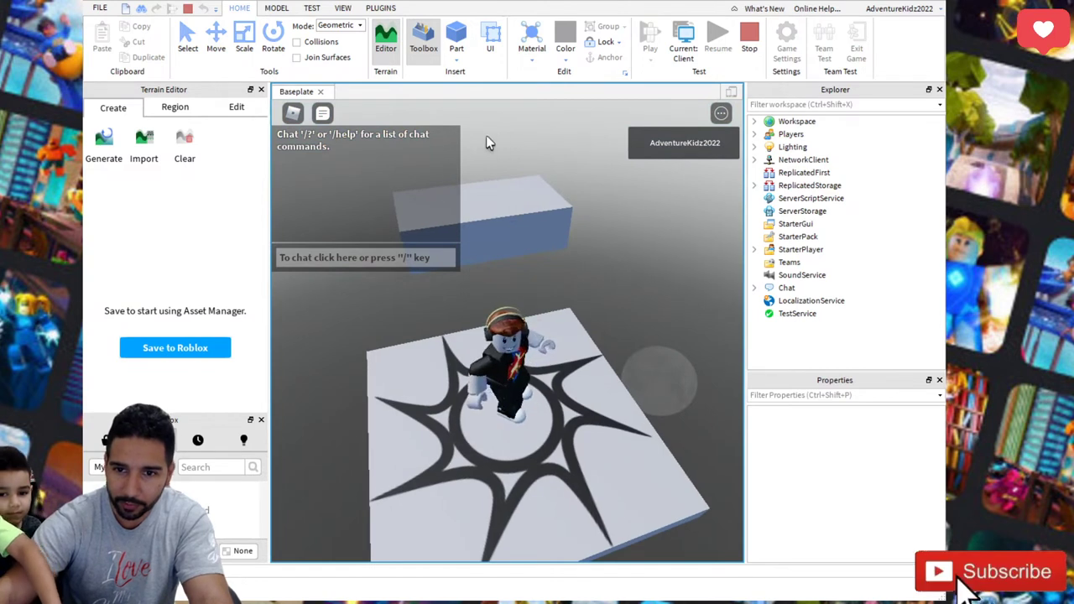
click(336, 257)
text(a)
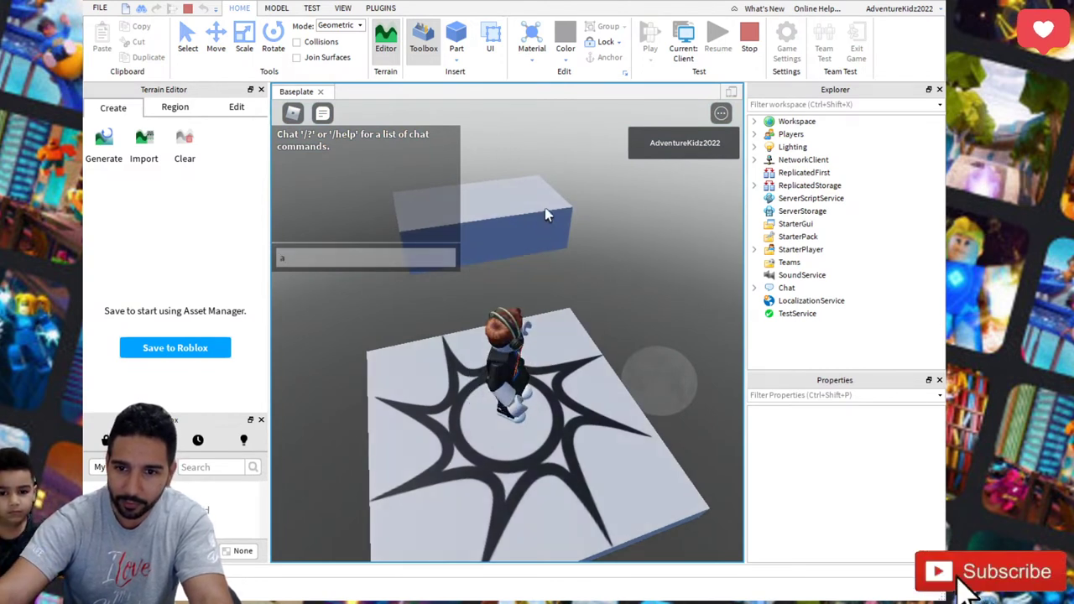
click(749, 36)
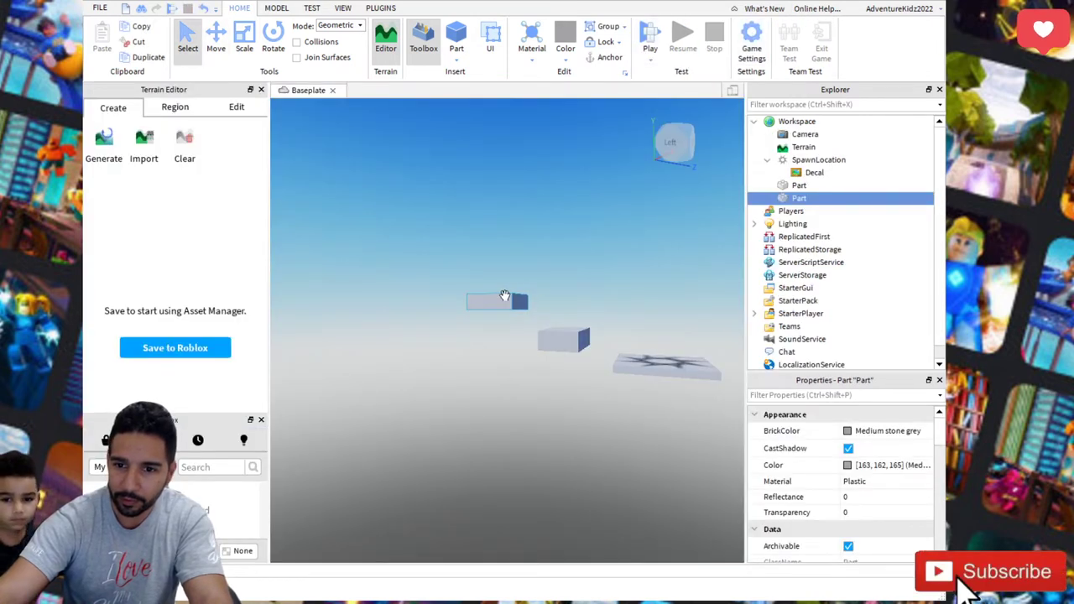
- Select the farthest, second platform and turn on its Anchored property
click(565, 334)
key(a)
right_drag(699, 373, 703, 377)
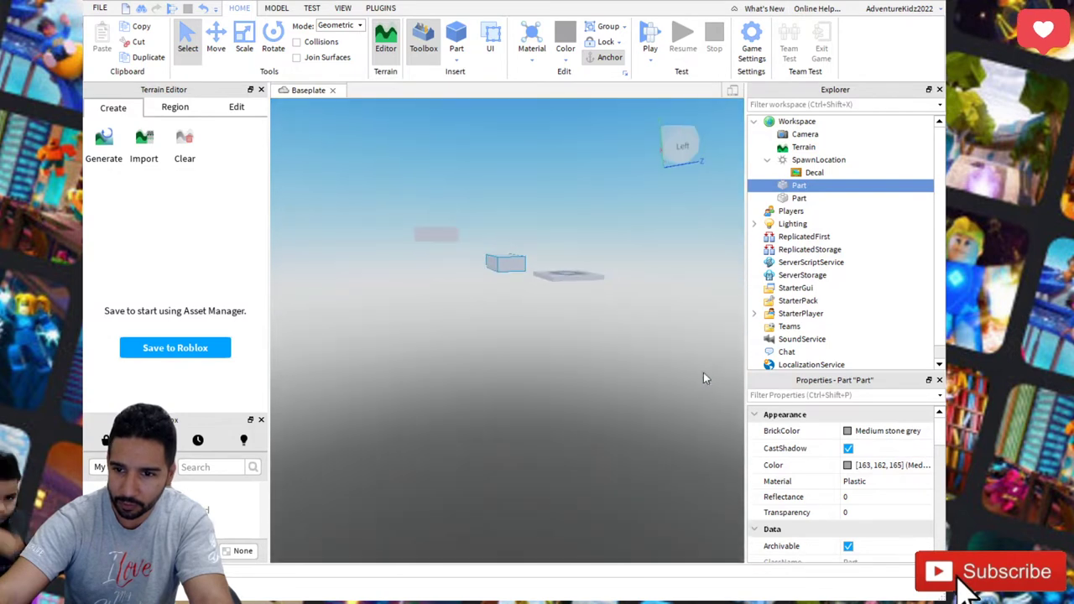
click(447, 236)
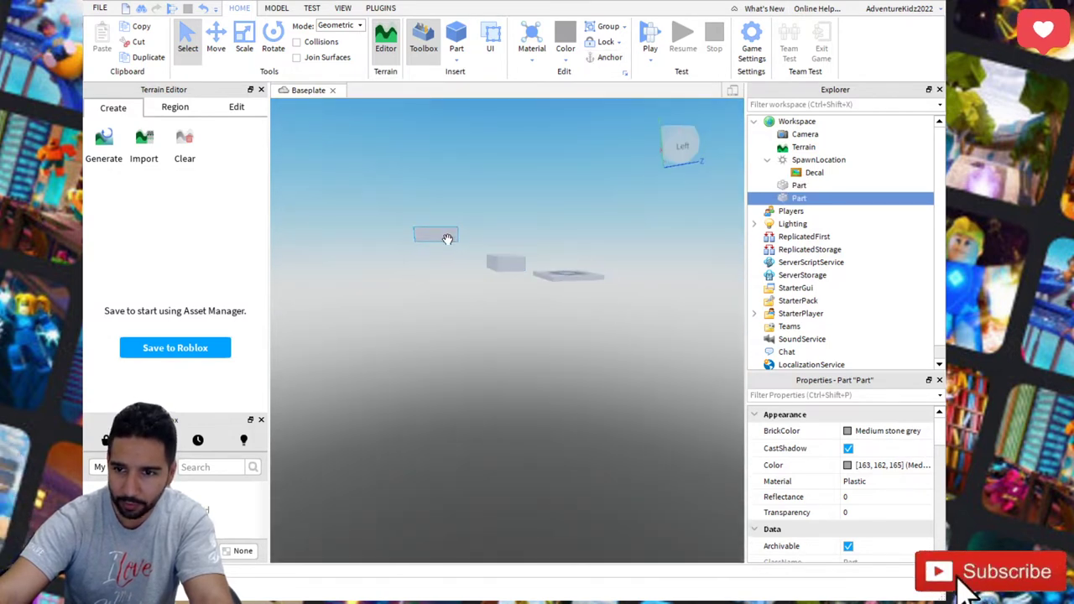
scroll(780, 451, down, 5)
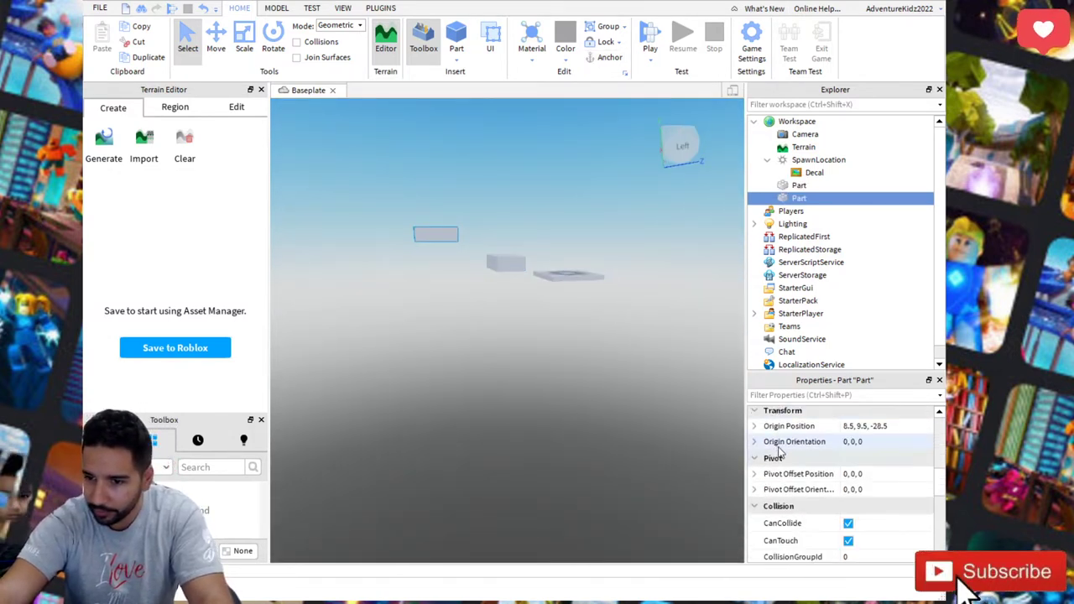
scroll(780, 453, down, 6)
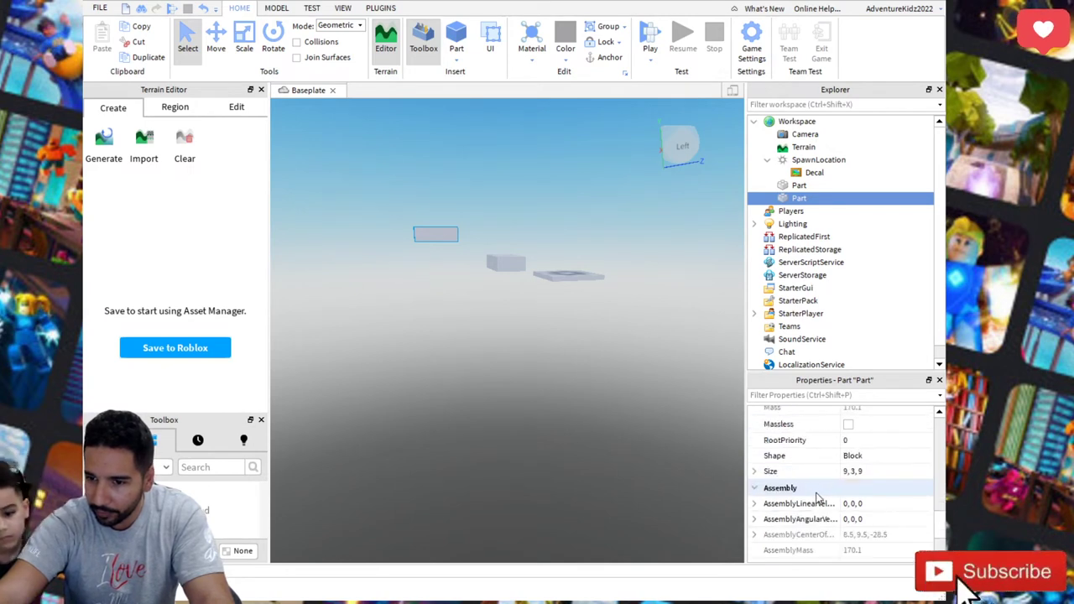
scroll(817, 496, up, 3)
click(847, 452)
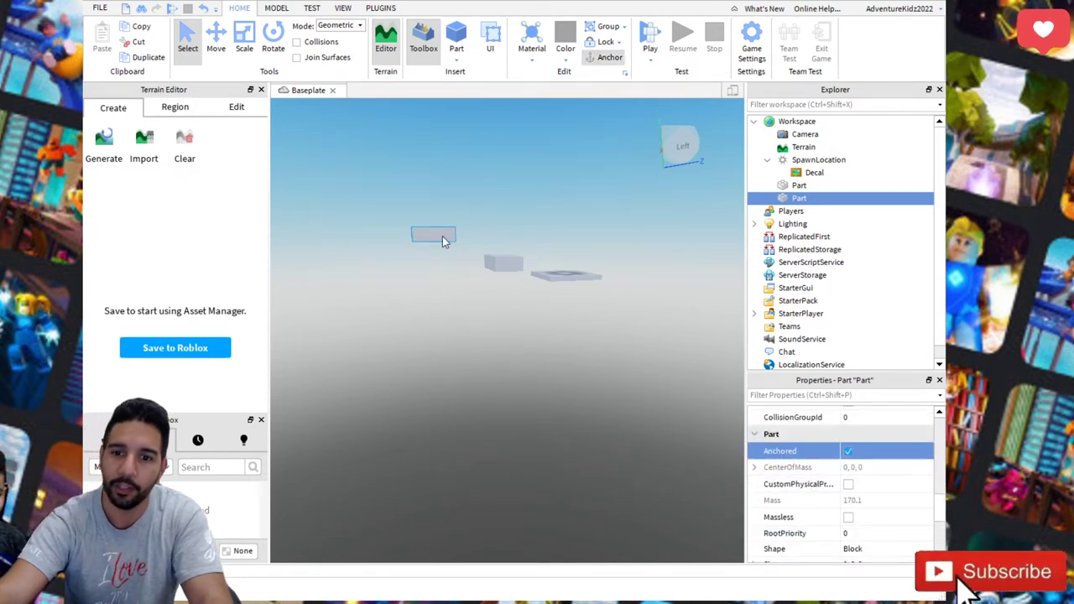
- Shift the second platform slightly closer to the first, duplicate it, and move the copy outward along the Z axis as a third platform
key(ctrl+c)
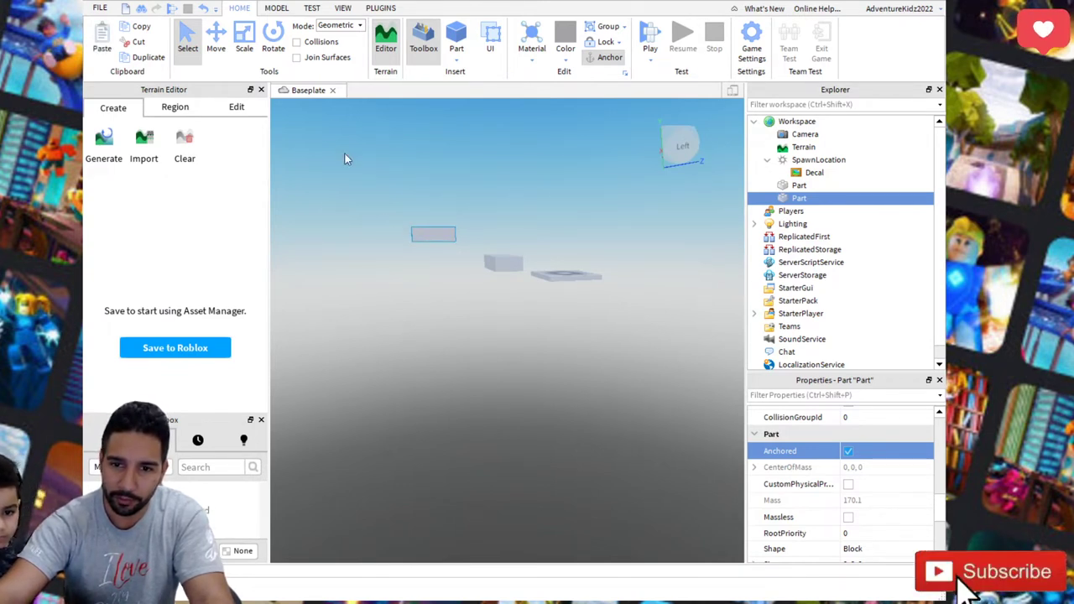
click(215, 35)
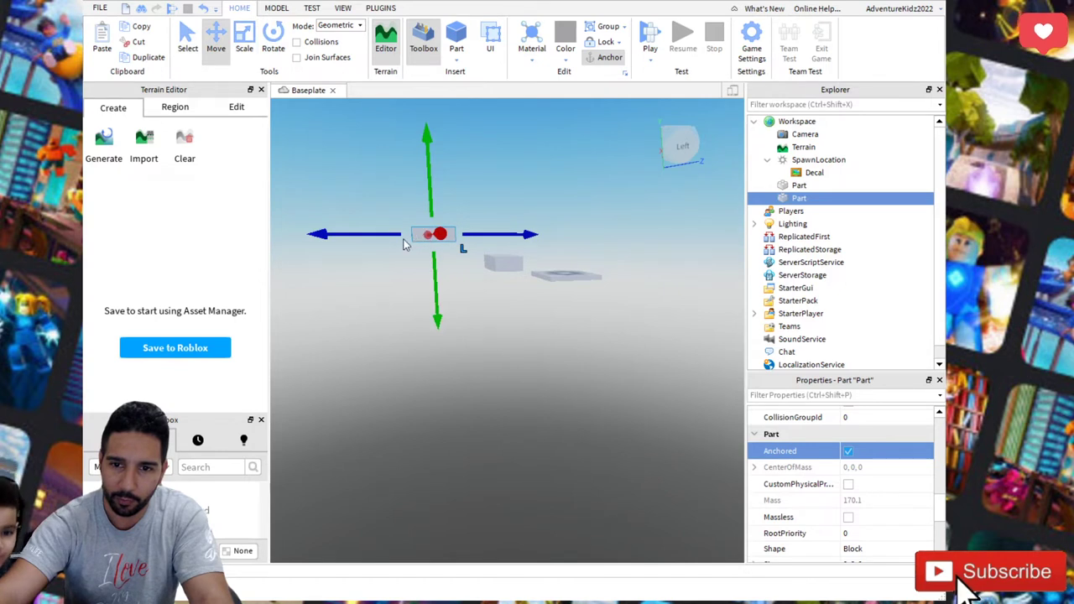
mouse_move(364, 236)
mouse_down()
mouse_move(284, 233)
mouse_move(375, 232)
mouse_up()
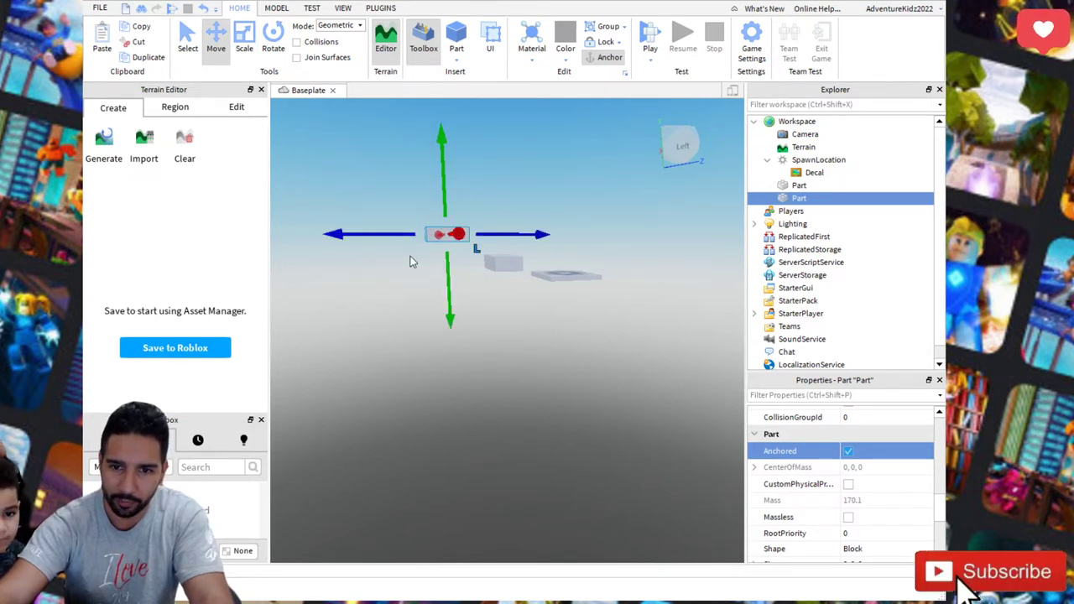
key(ctrl+d)
drag(433, 215, 295, 232)
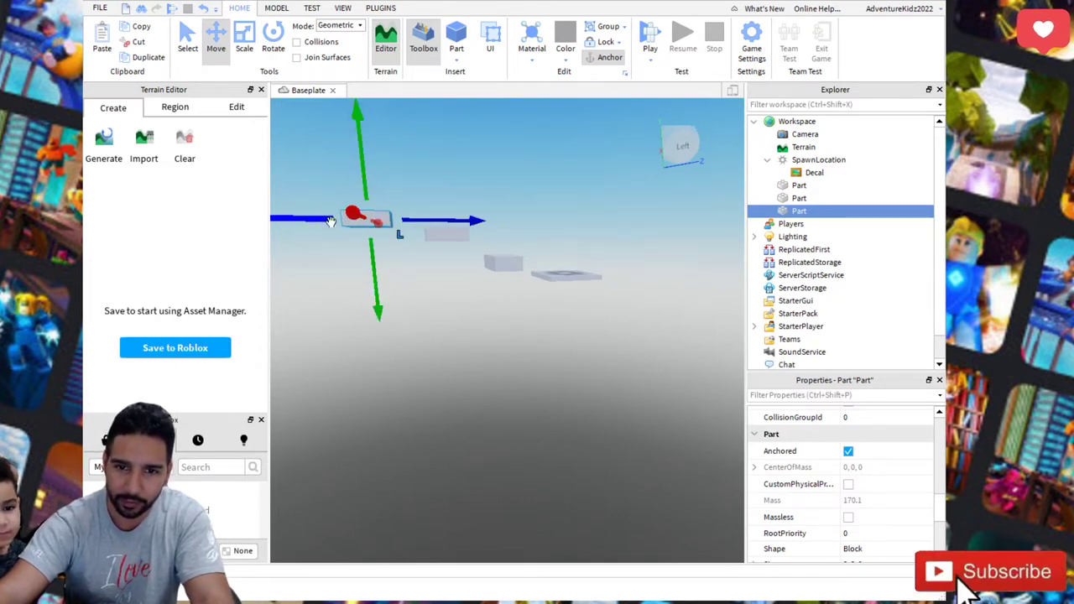
- Duplicate the third platform and move the copy outward along the Z axis to form a fourth, higher platform
right_drag(350, 310, 342, 304)
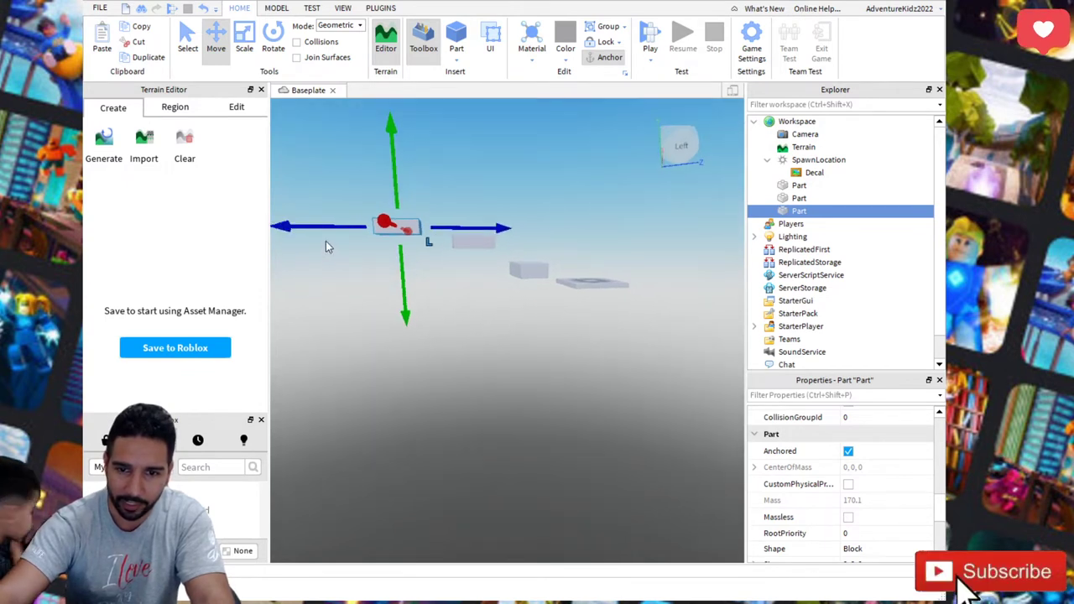
right_drag(326, 240, 324, 238)
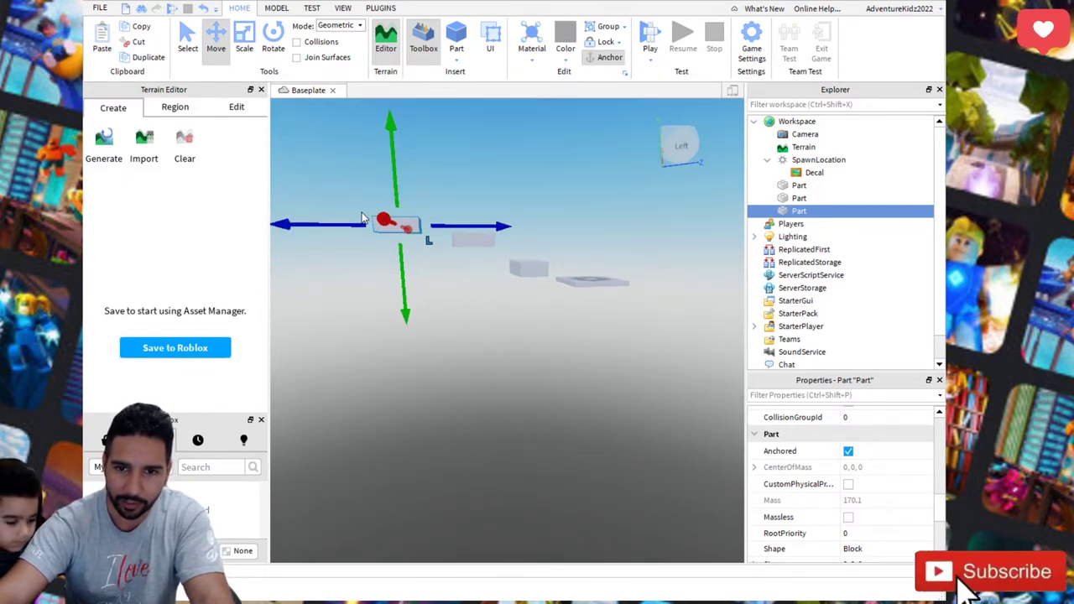
key(ctrl+d)
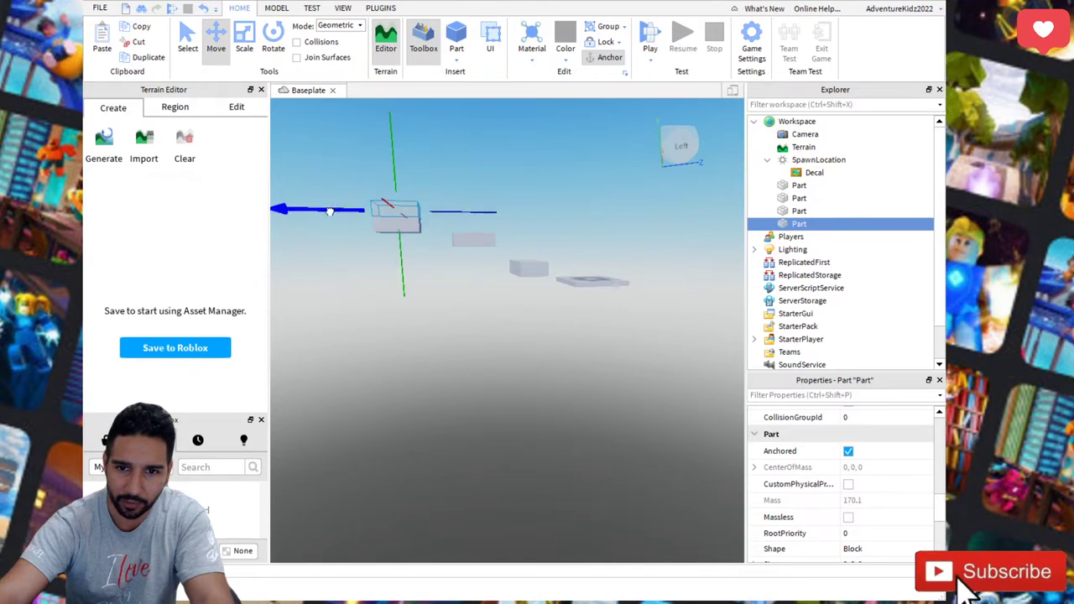
drag(329, 211, 227, 220)
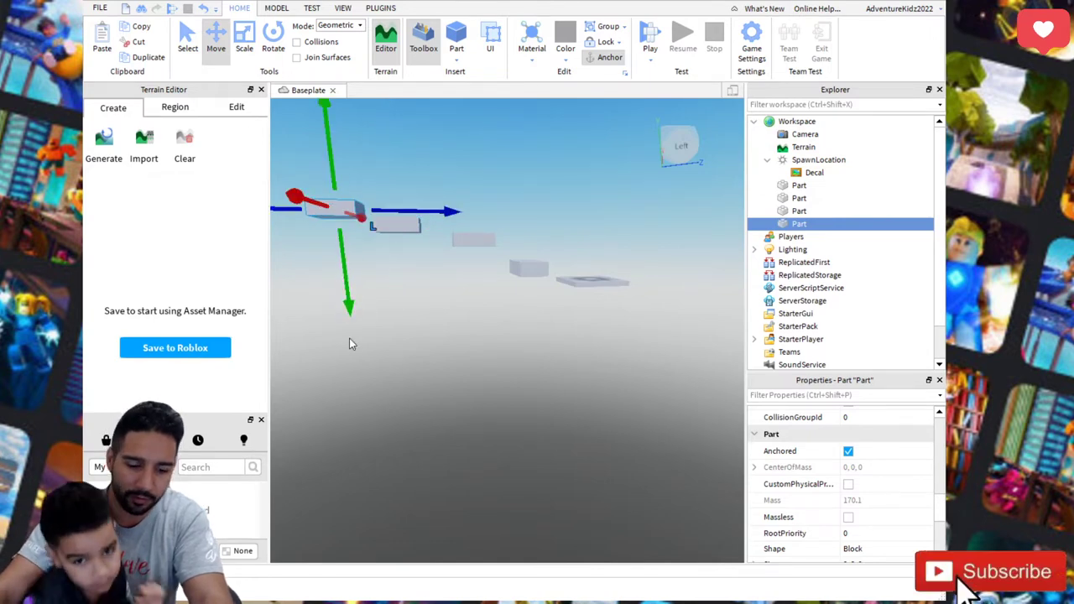
- Examine the row of platforms leading back to the spawn pad from the front side
key(w)
right_drag(363, 314, 309, 221)
middle_drag(309, 221, 84, 216)
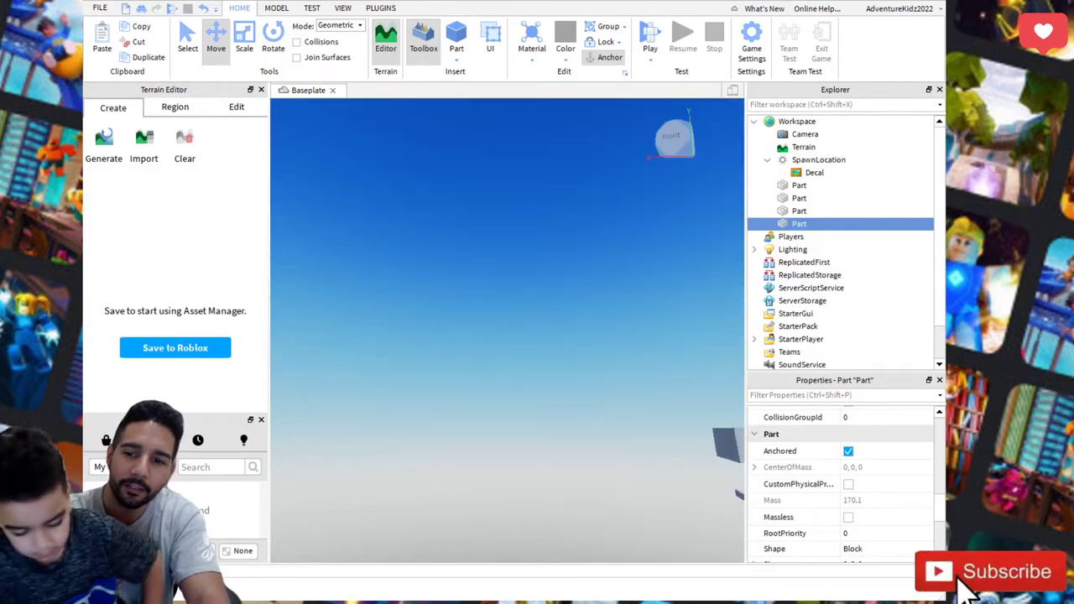
key(d)
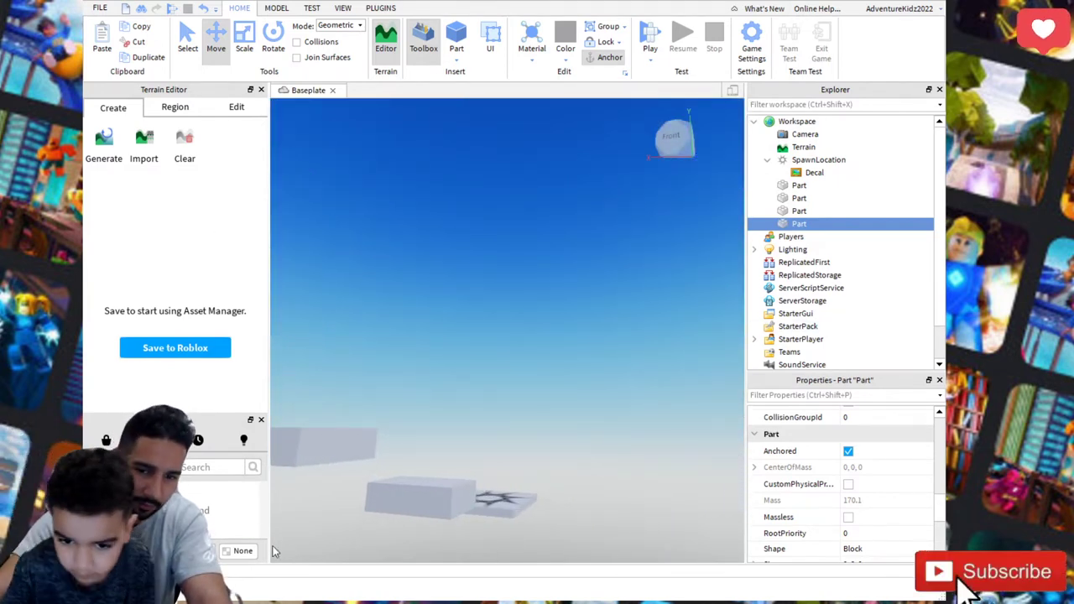
key(a)
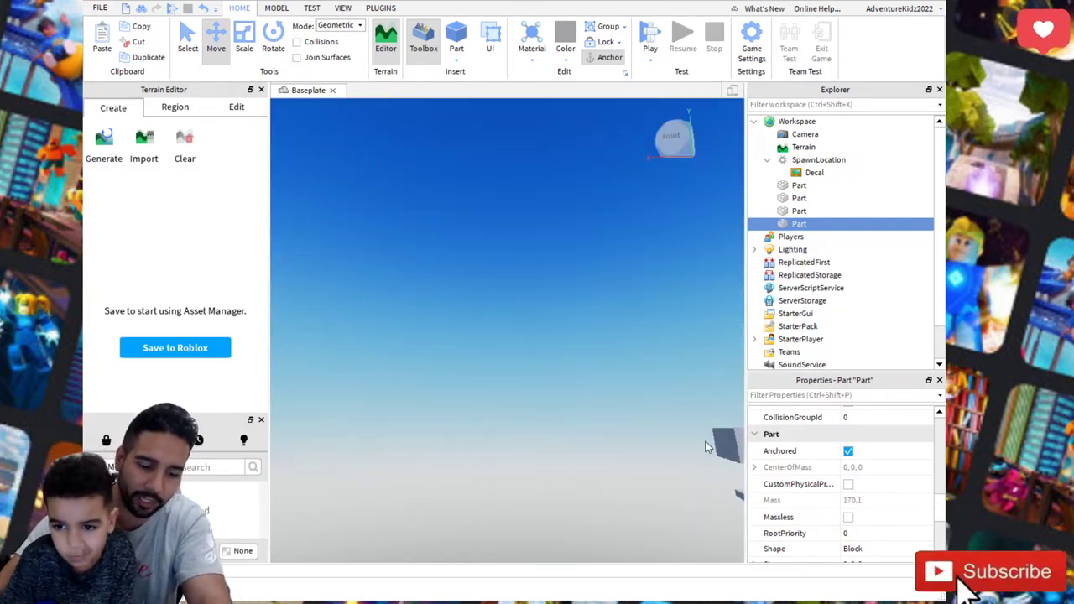
key(d)
scroll(554, 389, up, 5)
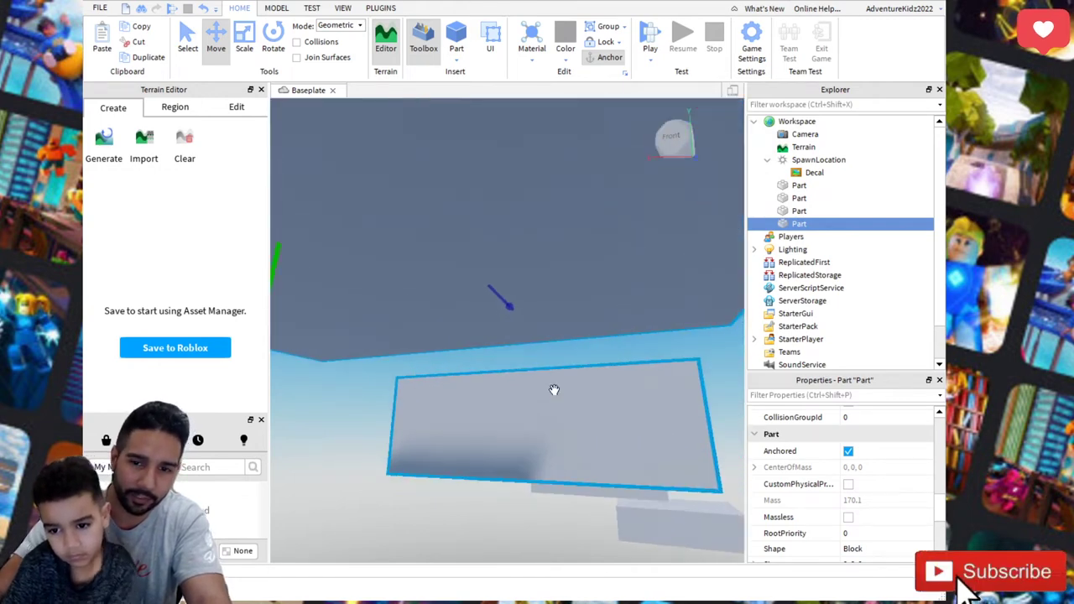
- Examine the row of platforms from above, from below and from behind to check its spacing and heights
scroll(494, 378, up, 1)
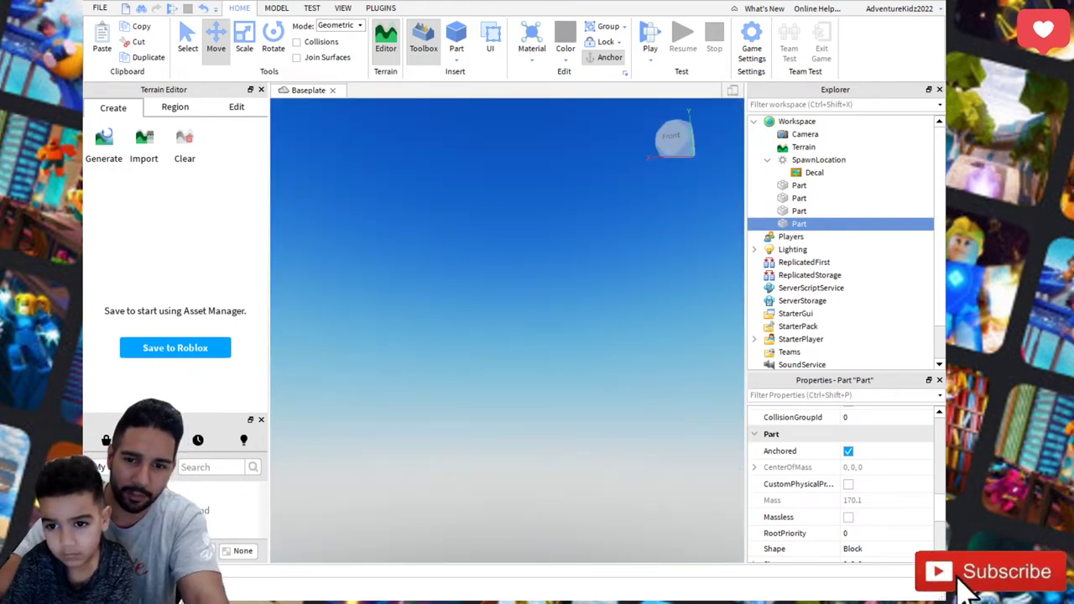
right_drag(516, 316, 517, 316)
right_drag(553, 376, 548, 383)
scroll(556, 366, down, 5)
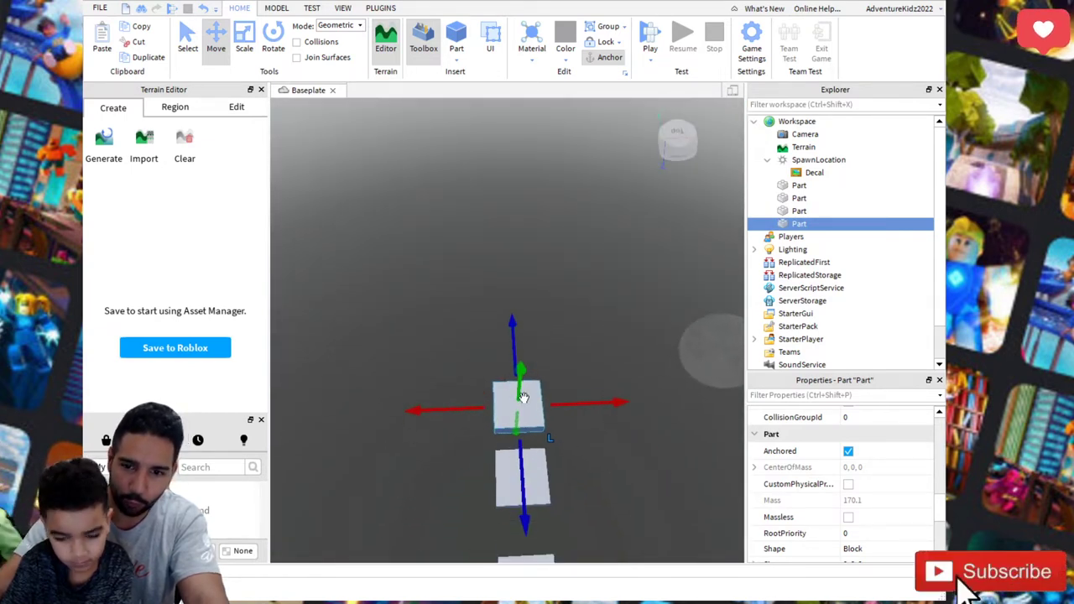
key(q)
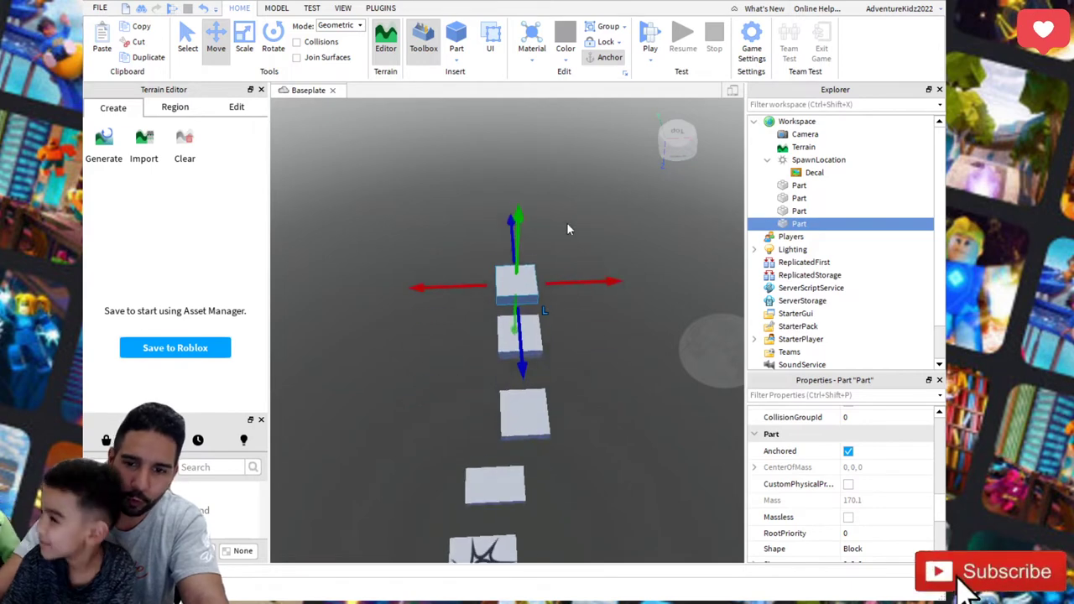
key(q)
right_drag(515, 225, 509, 178)
key(q)
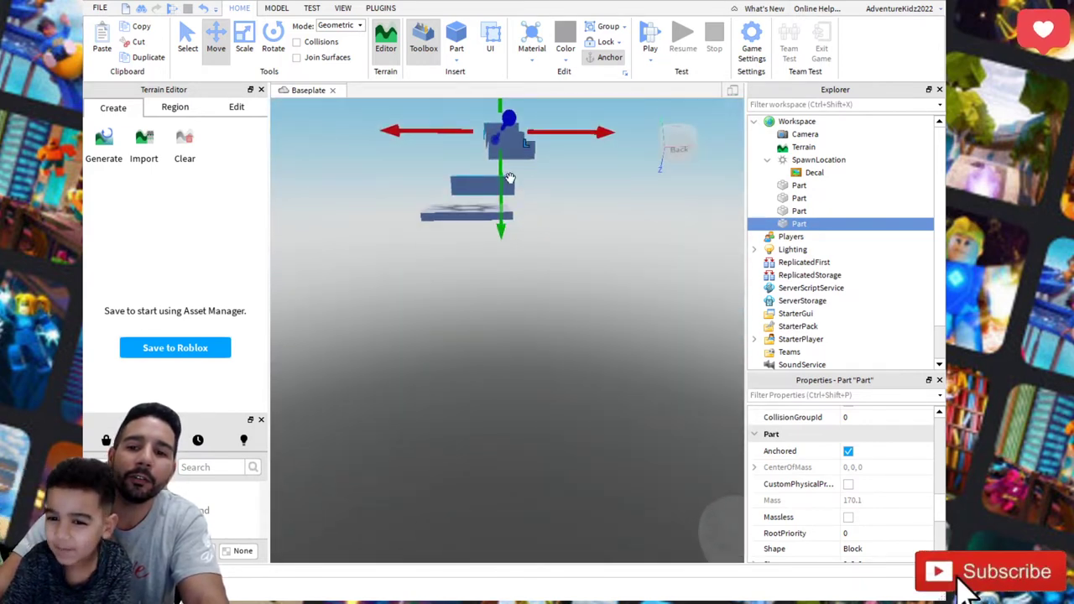
key(w)
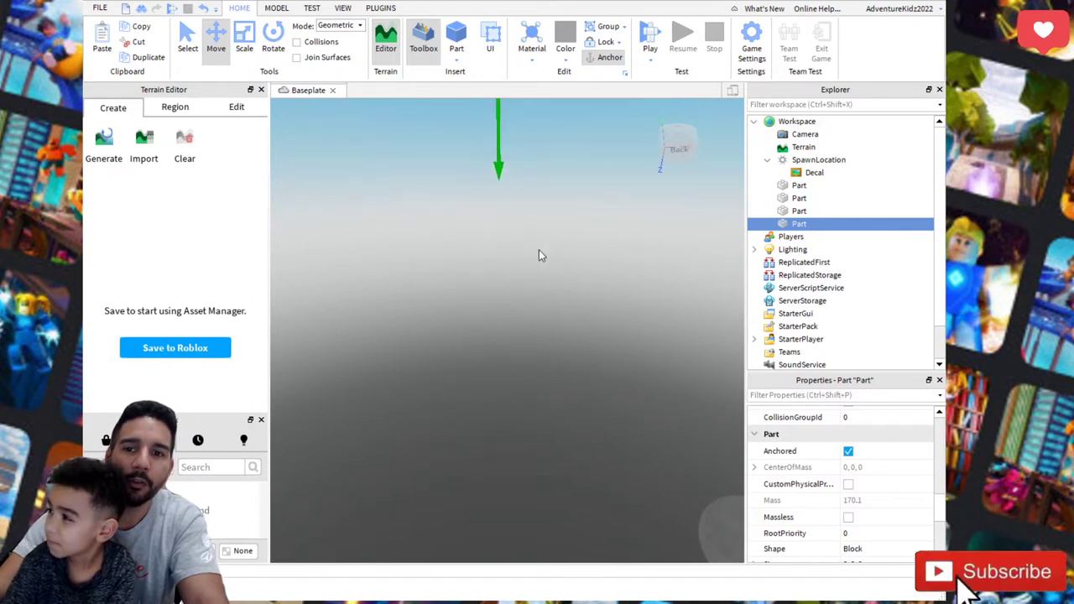
right_drag(539, 250, 535, 244)
key(e)
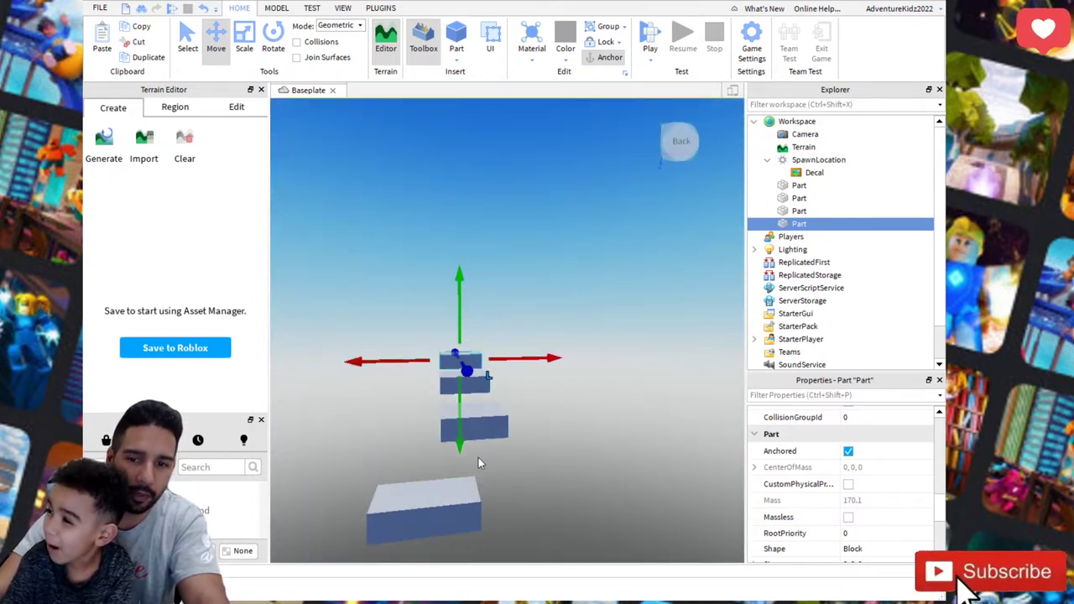
key(w)
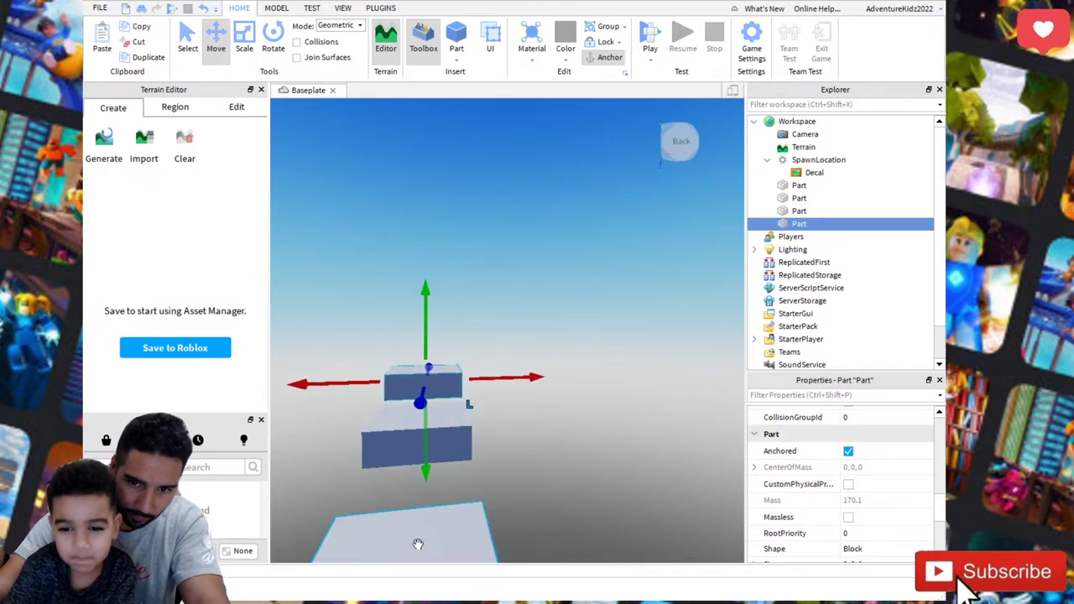
- Shift the fourth platform slightly along the Z axis toward the third one and deselect it
key(w)
right_drag(643, 510, 640, 511)
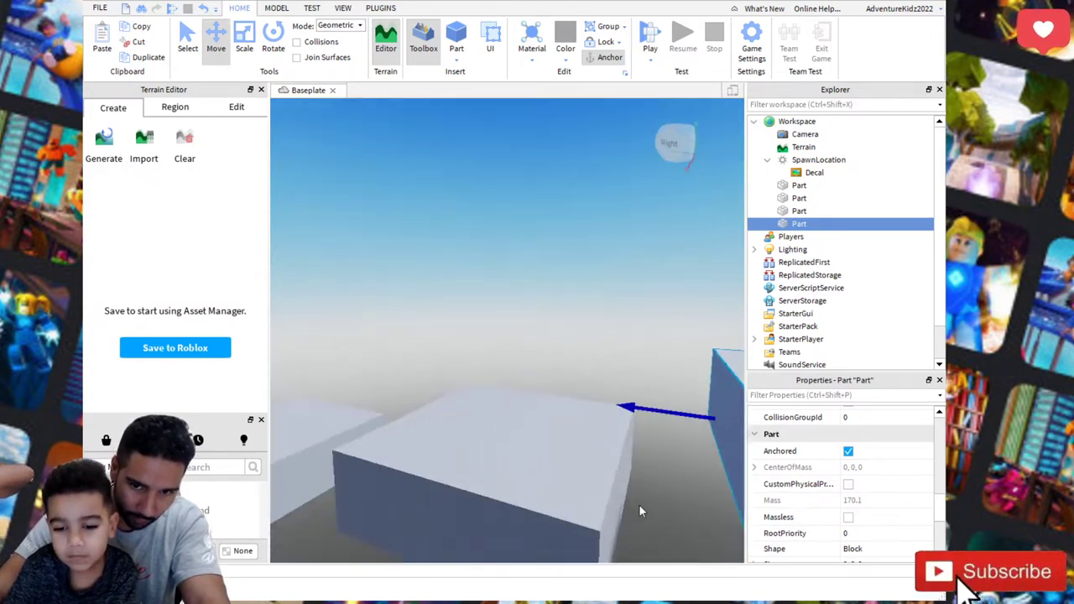
key(q)
key(e)
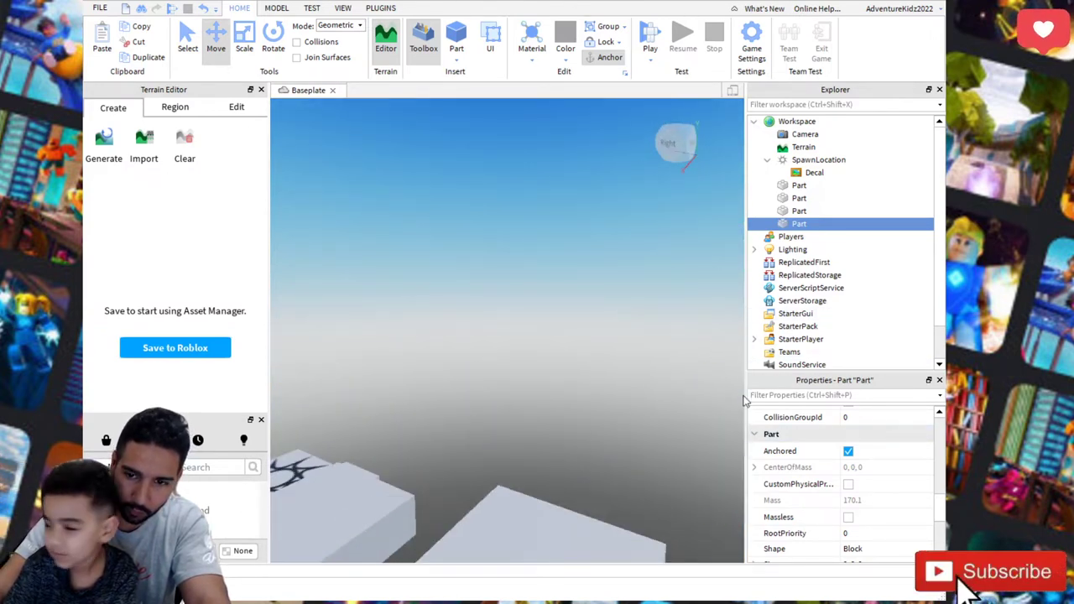
right_drag(668, 393, 655, 386)
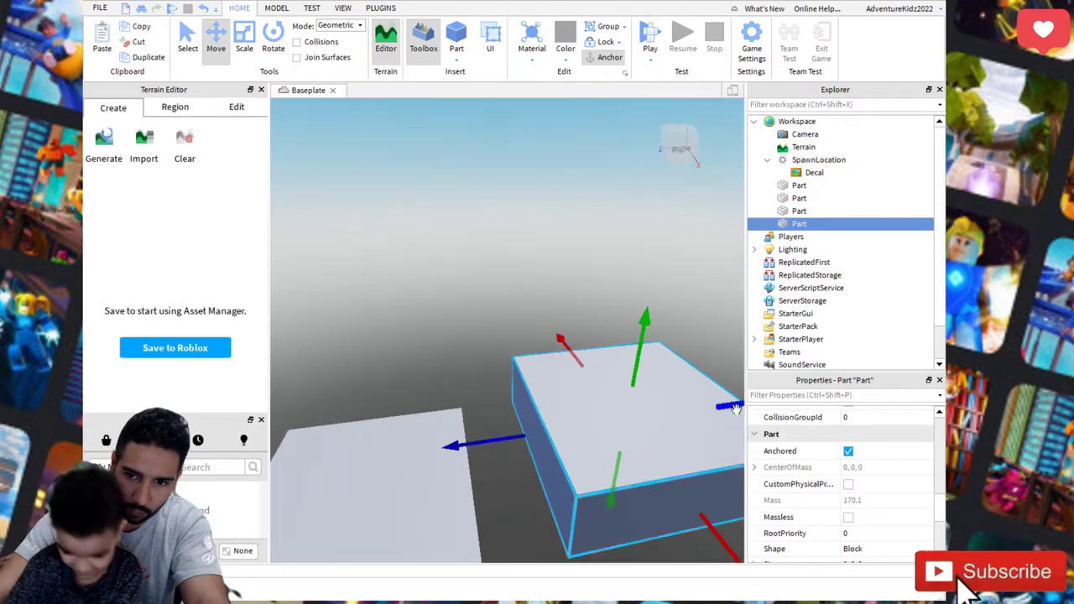
drag(736, 409, 839, 395)
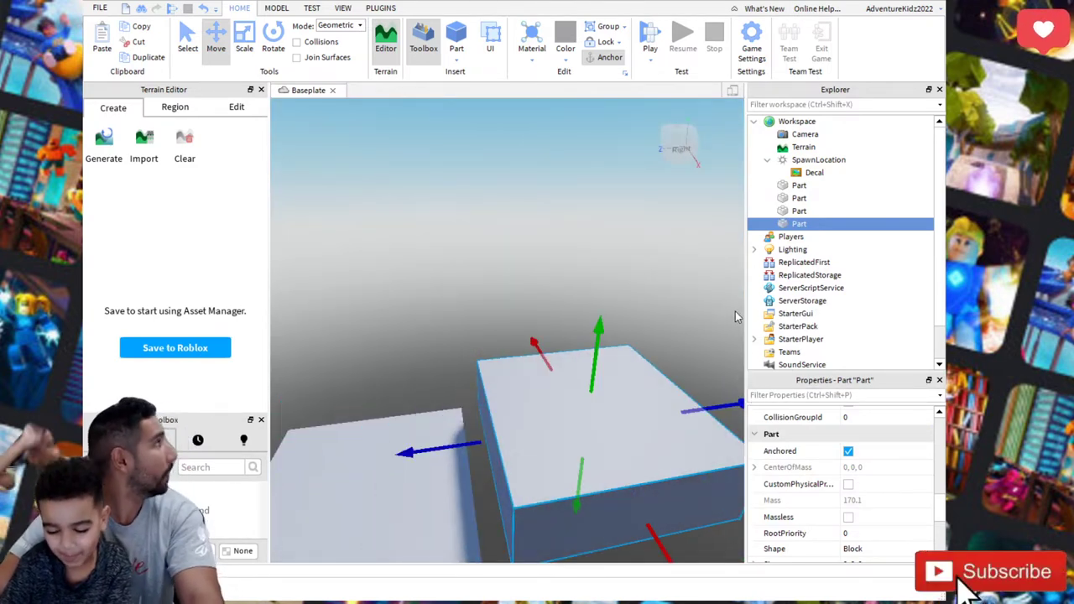
click(628, 265)
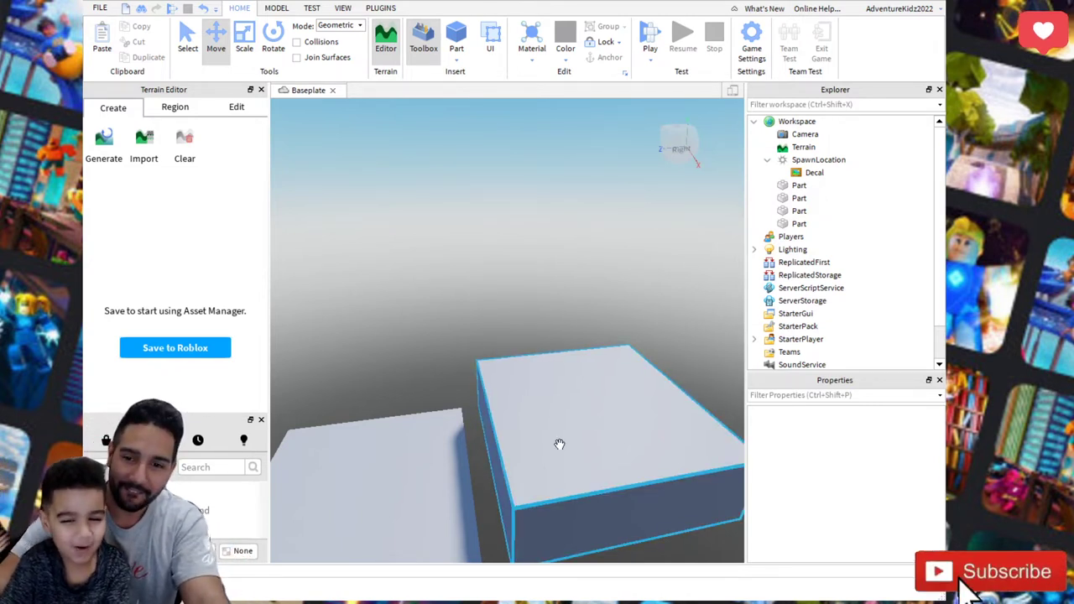
- Examine the platform row from the side, from above and from behind the spawn pad
scroll(699, 309, up, 1)
scroll(698, 309, up, 3)
right_drag(576, 277, 585, 280)
scroll(276, 281, down, 1)
scroll(426, 337, up, 1)
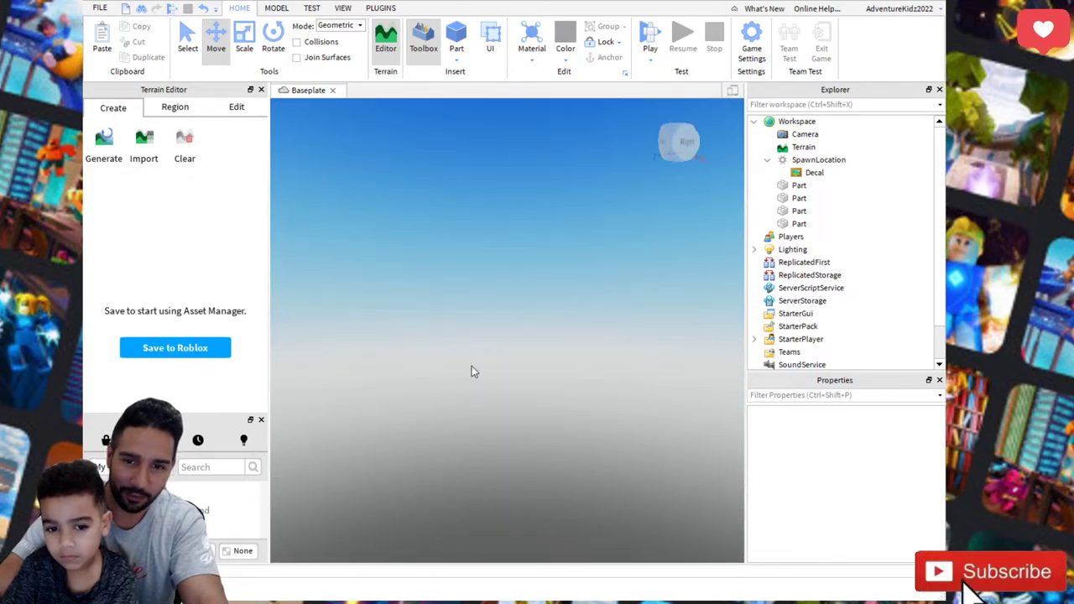
scroll(592, 223, down, 5)
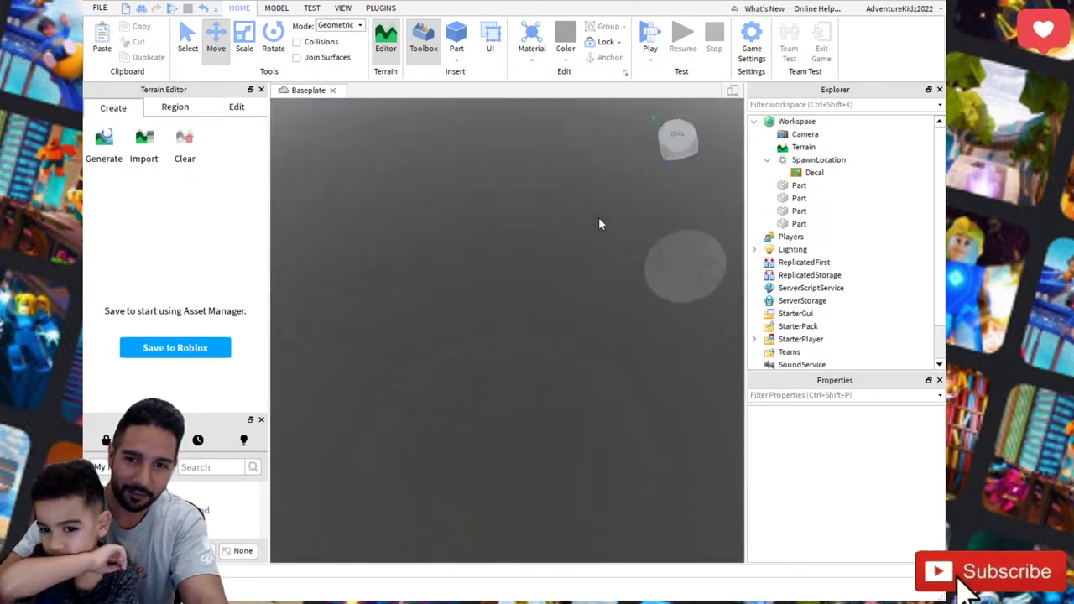
right_drag(599, 218, 593, 220)
scroll(590, 218, up, 2)
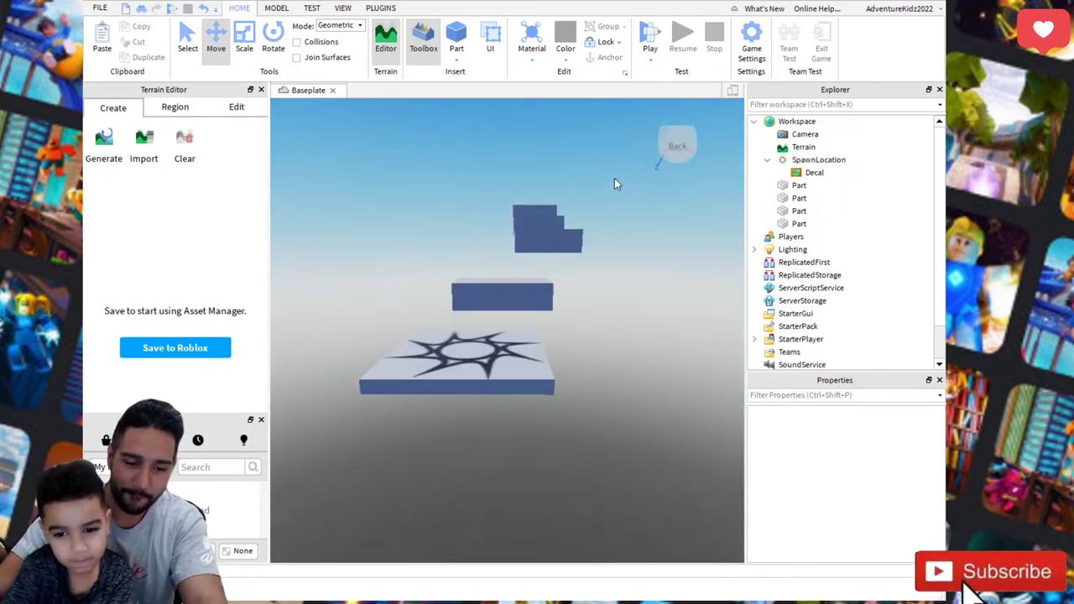
- Move the second-to-last platform sideways along the X axis, well out of line with the last platform
scroll(615, 177, up, 2)
key(e)
key(w)
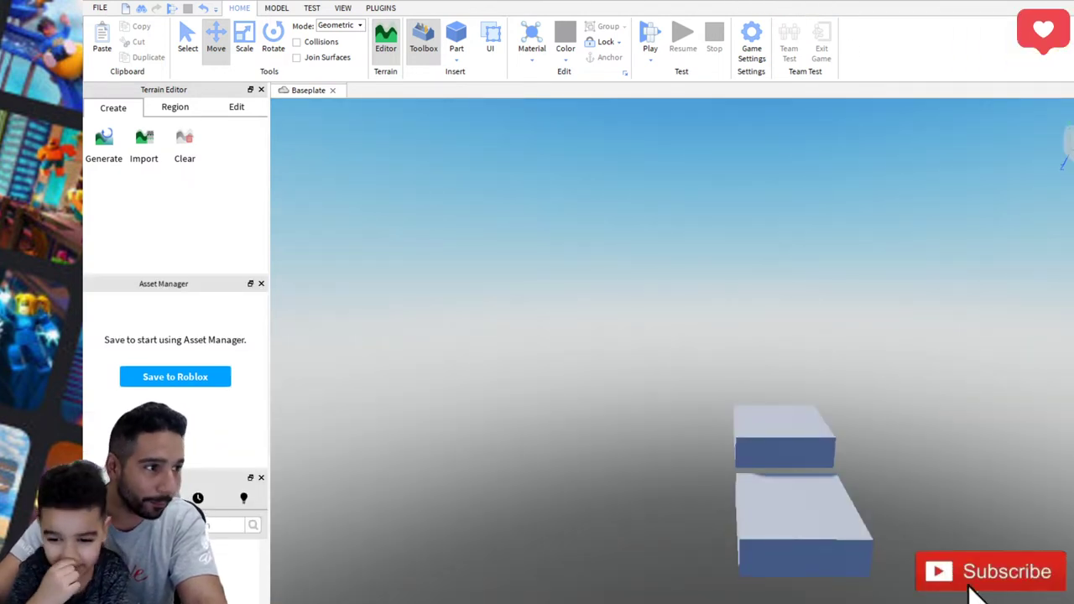
click(776, 529)
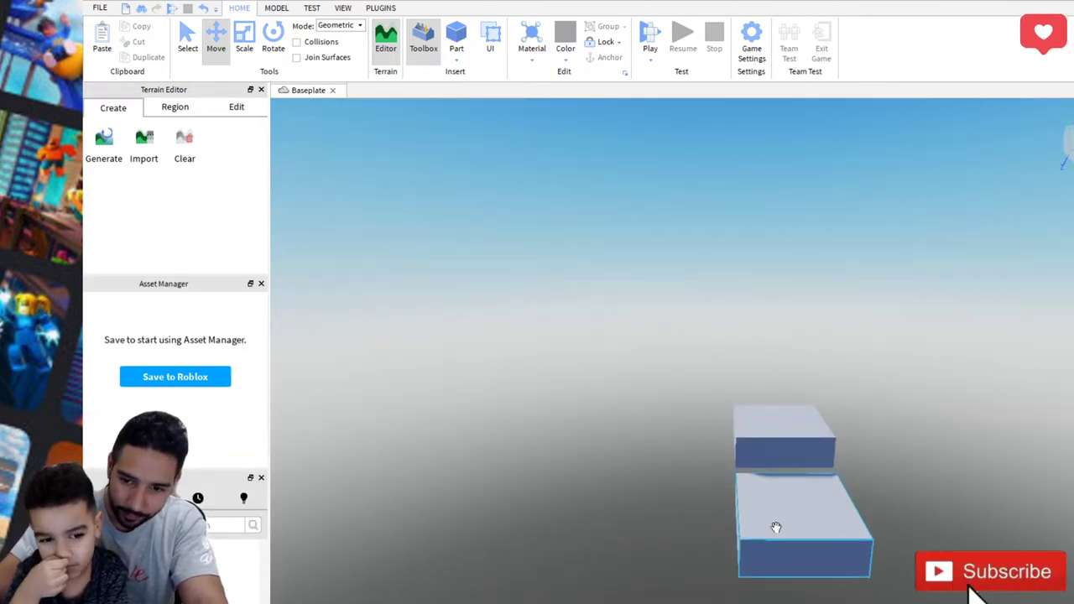
click(767, 533)
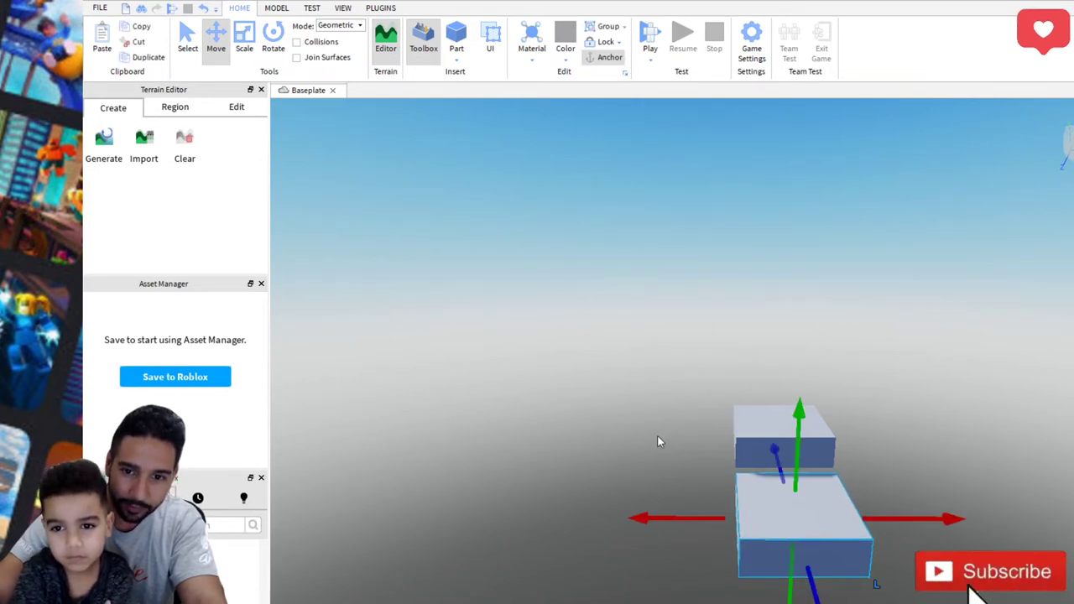
drag(693, 518, 470, 506)
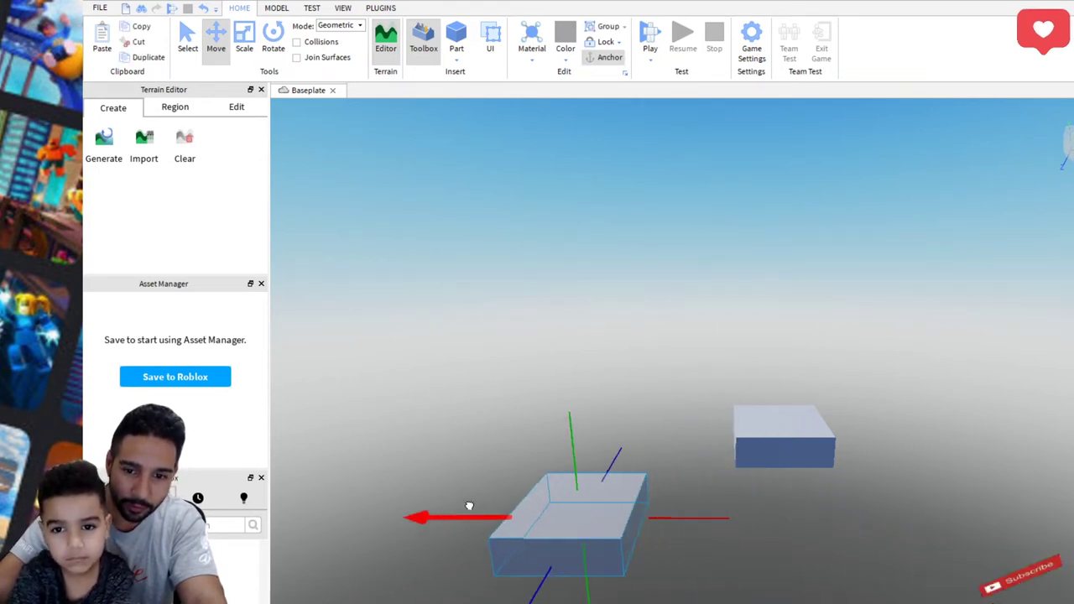
- Copy the last platform and move the copy along the X axis, away from the side of the offset platform, as a fifth platform
click(794, 438)
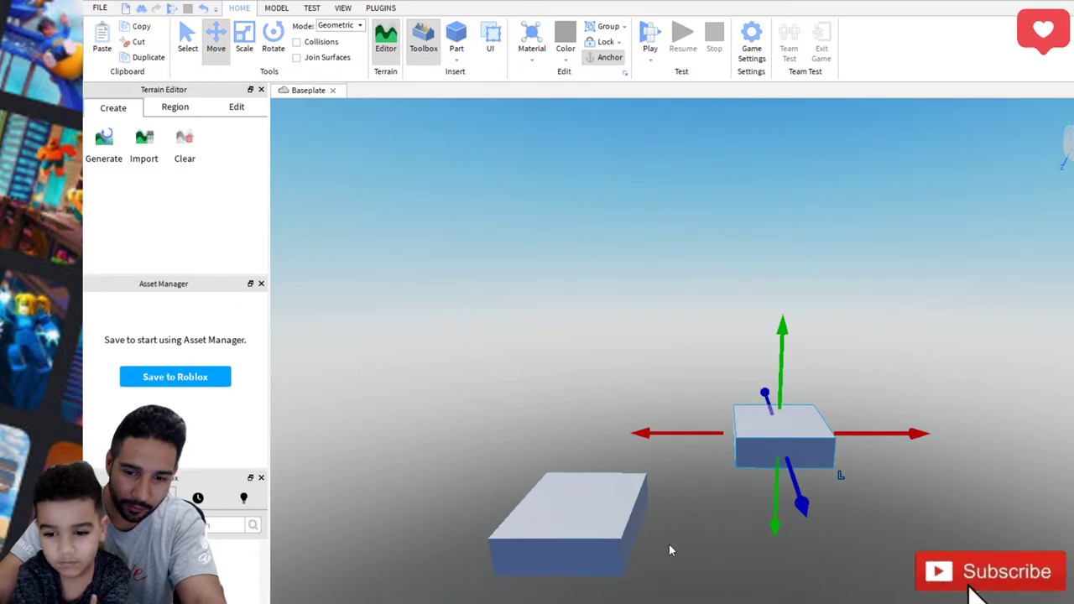
right_drag(692, 585, 698, 583)
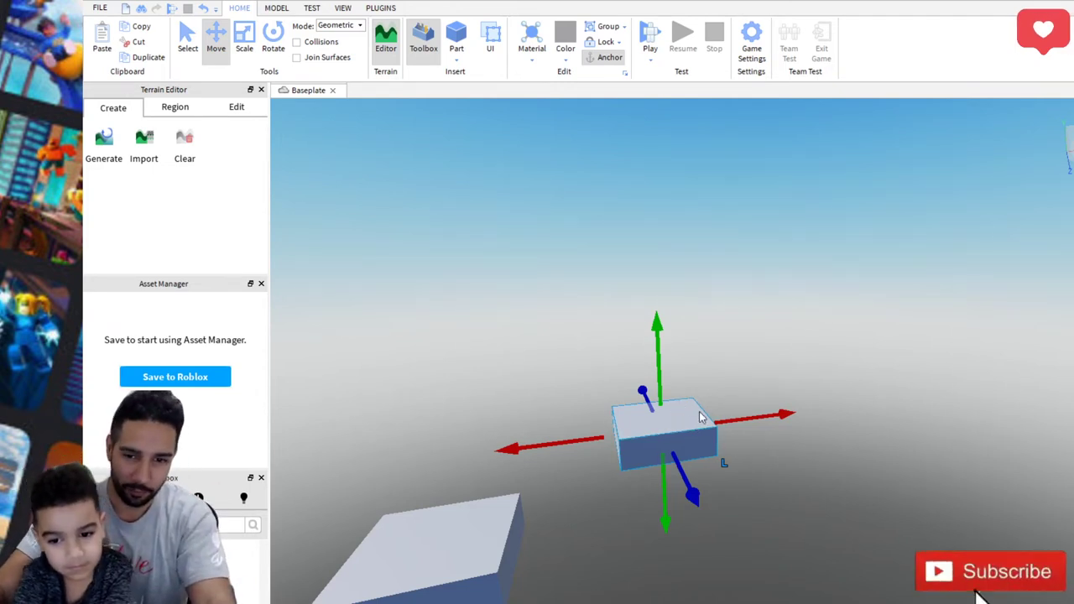
key(ctrl+v)
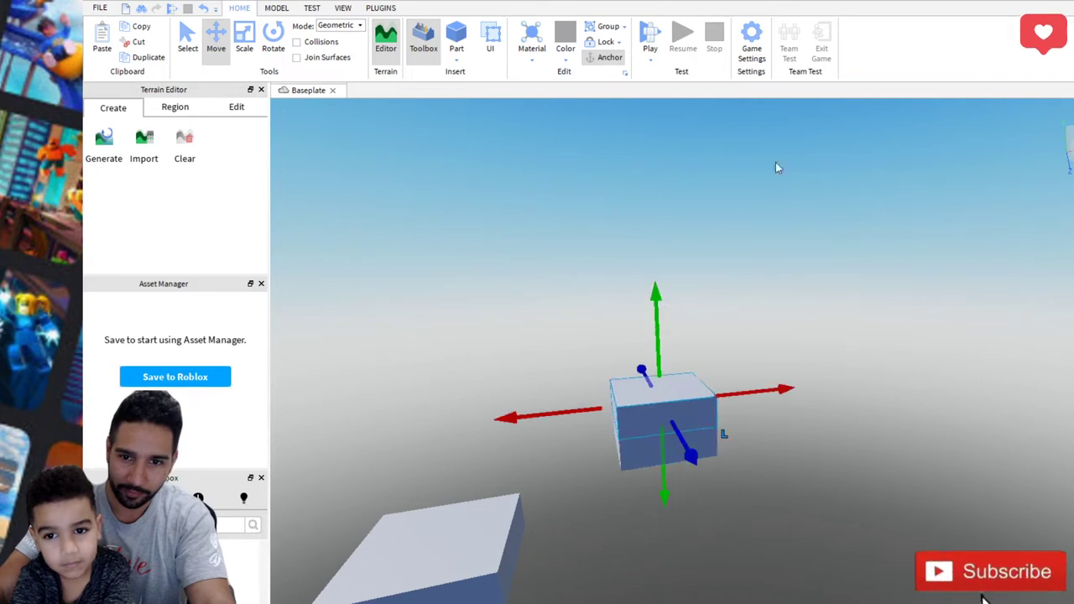
drag(788, 396, 940, 384)
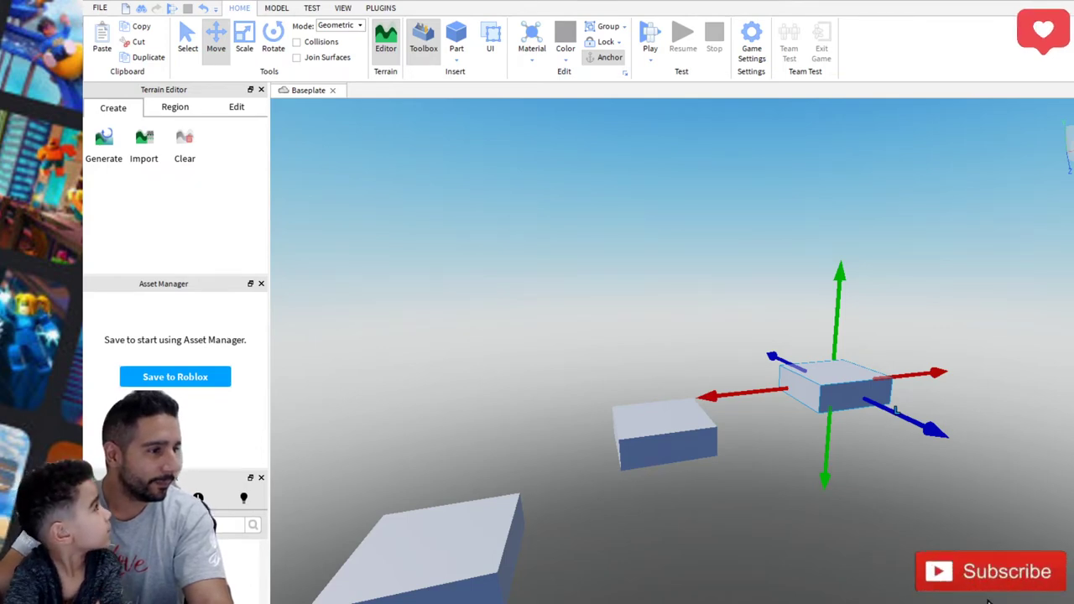
- Switch to the browser and read the scaling, rotating and collisions sections of the Roblox Working with Parts tutorial page
key(alt+Tab)
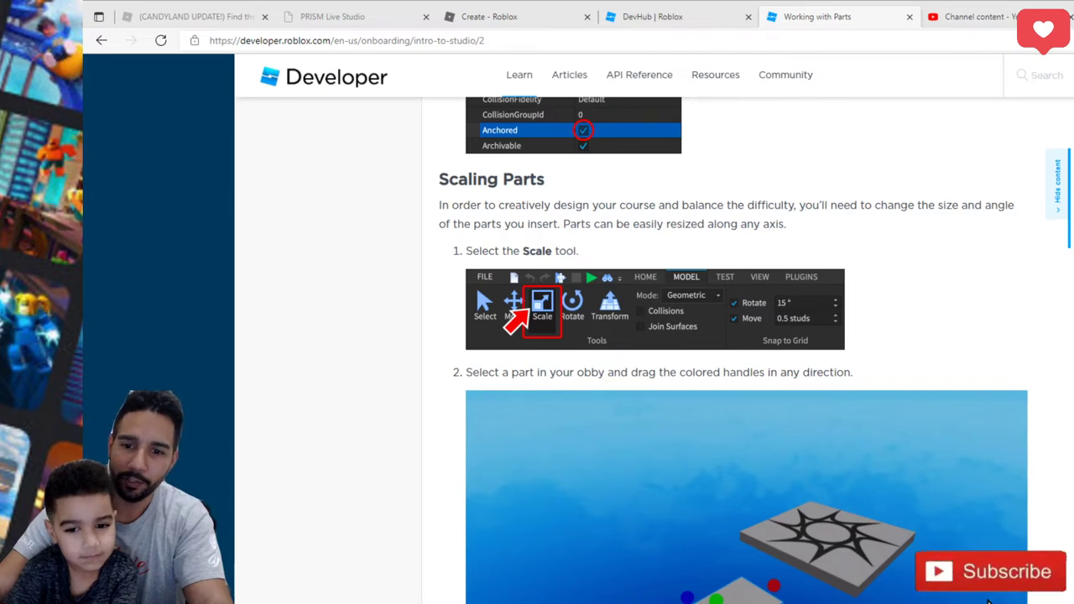
drag(438, 201, 579, 351)
click(384, 360)
scroll(458, 408, down, 7)
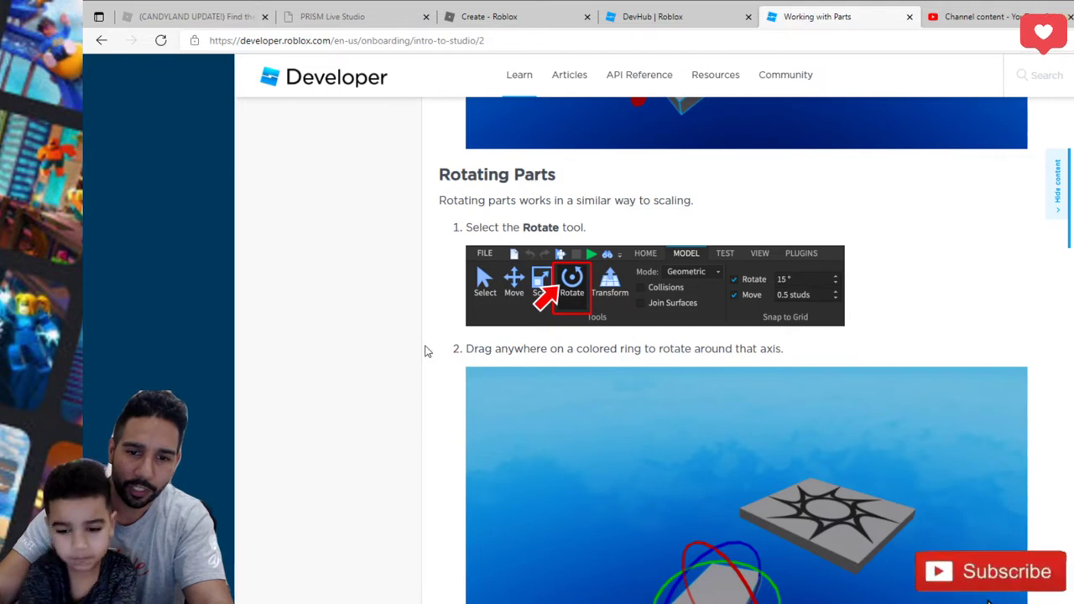
scroll(464, 426, down, 7)
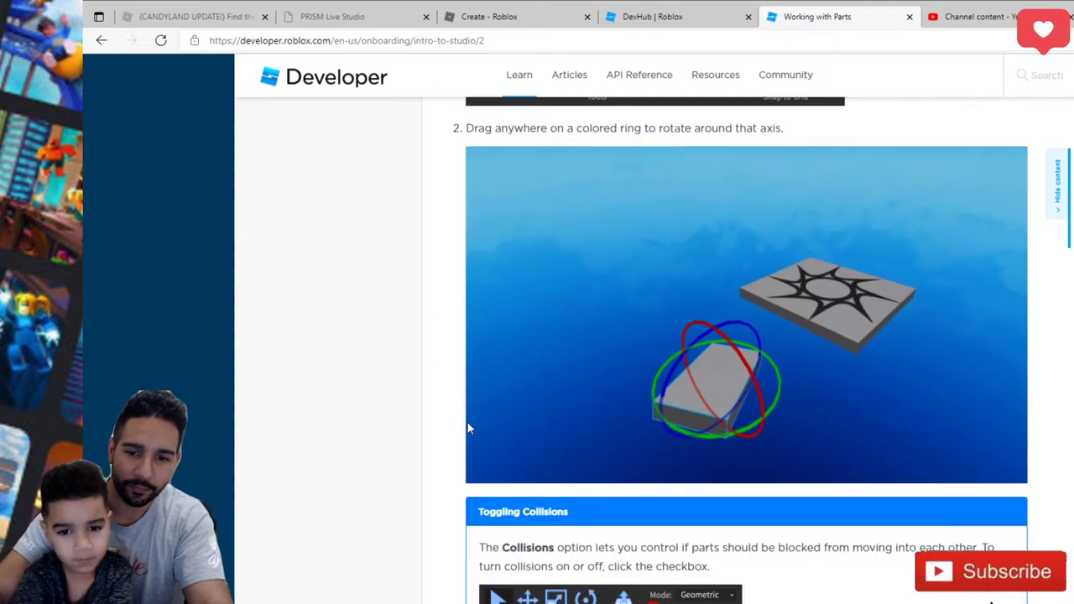
scroll(462, 419, up, 2)
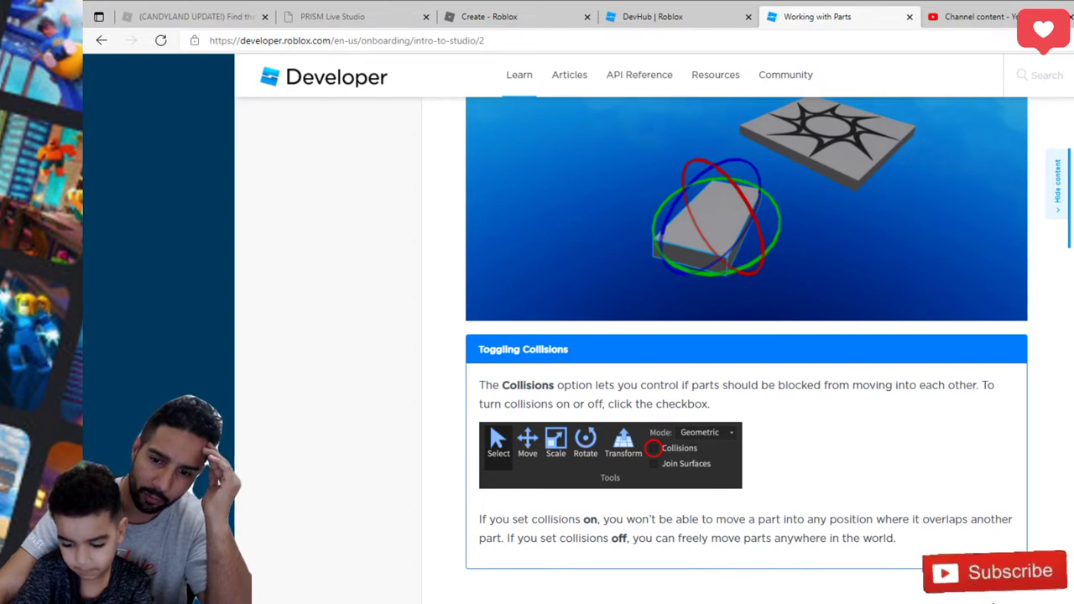
- Open the tutorial's Part 3, Finishing Touches, and read the More Platforms section and the Reminders
key(F5)
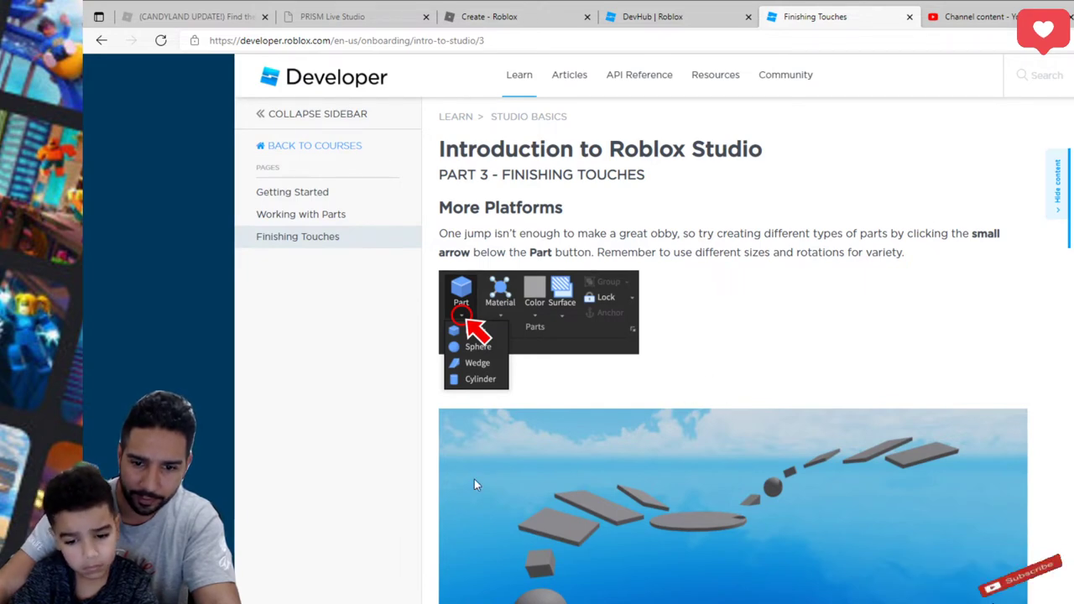
scroll(717, 573, down, 1)
scroll(705, 504, down, 4)
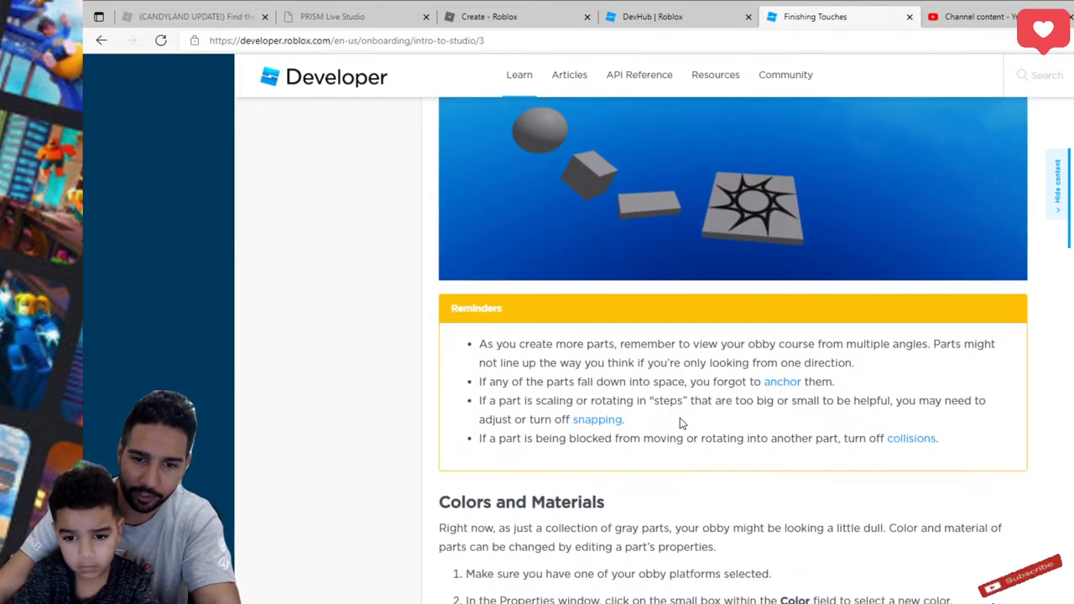
scroll(680, 422, up, 2)
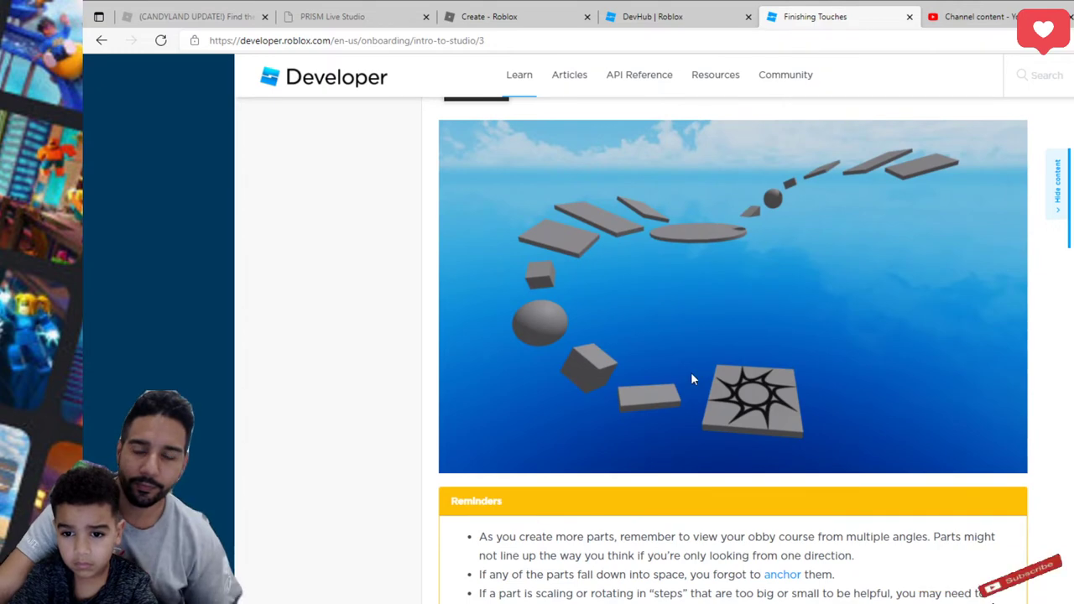
scroll(663, 417, down, 2)
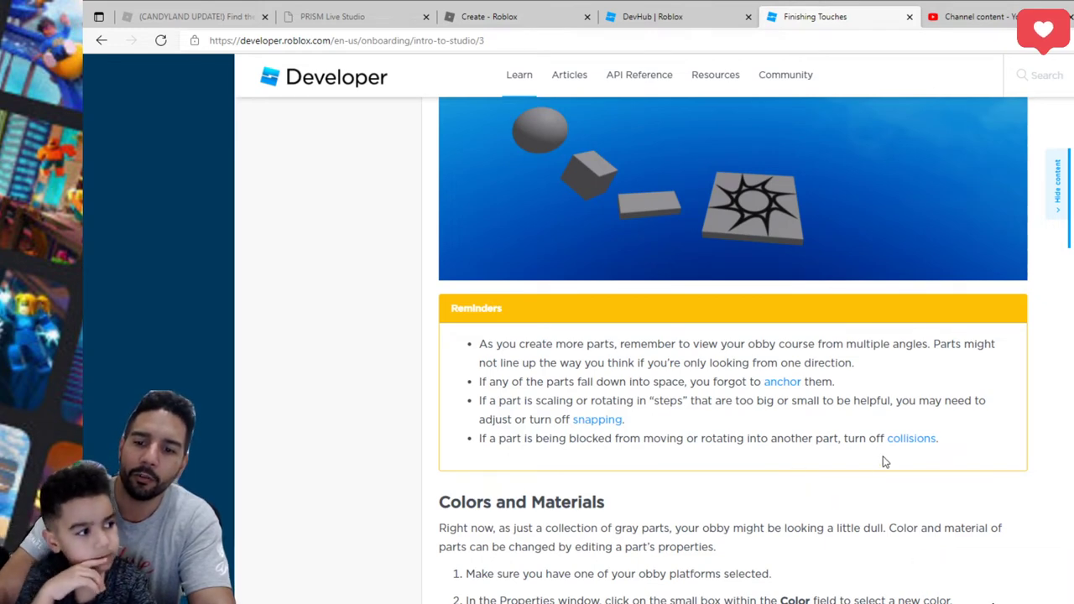
- Read the Colors and Materials and Toolbox sections of the Finishing Touches page
scroll(571, 497, down, 3)
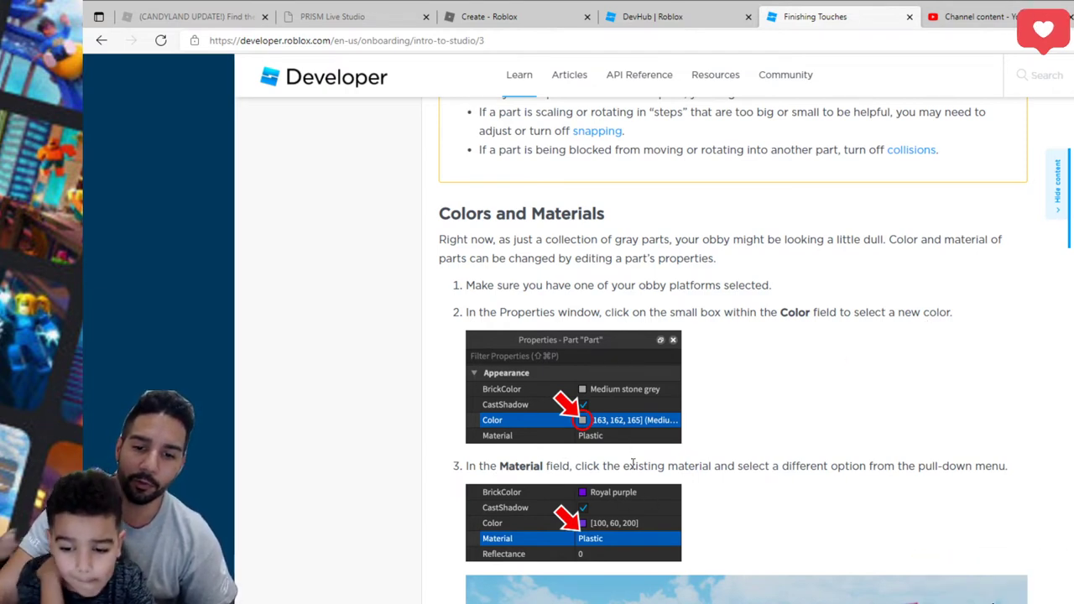
scroll(695, 434, down, 3)
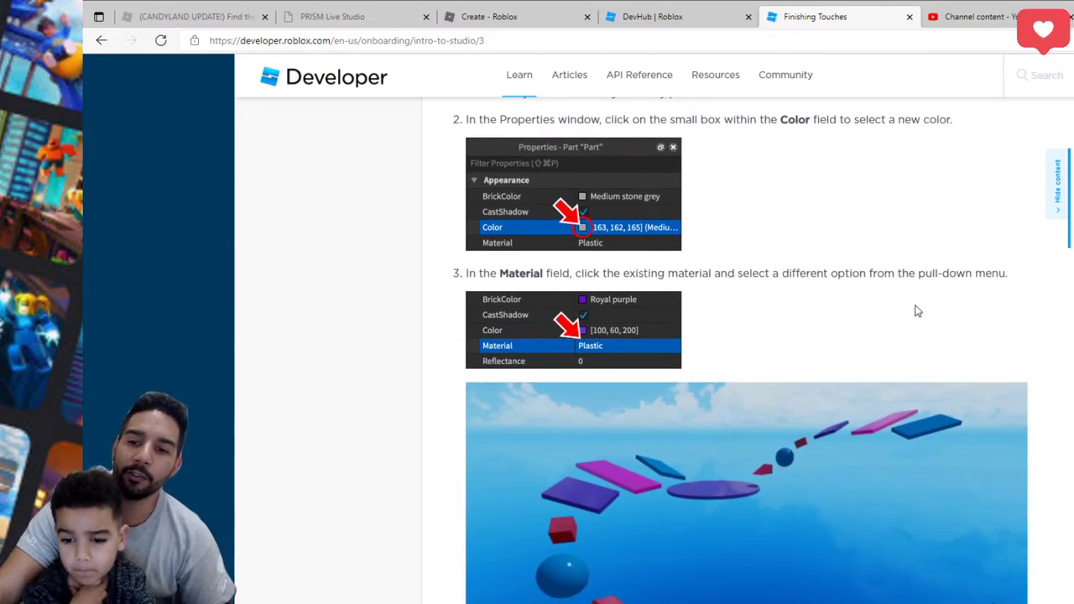
scroll(773, 312, down, 5)
scroll(763, 350, down, 3)
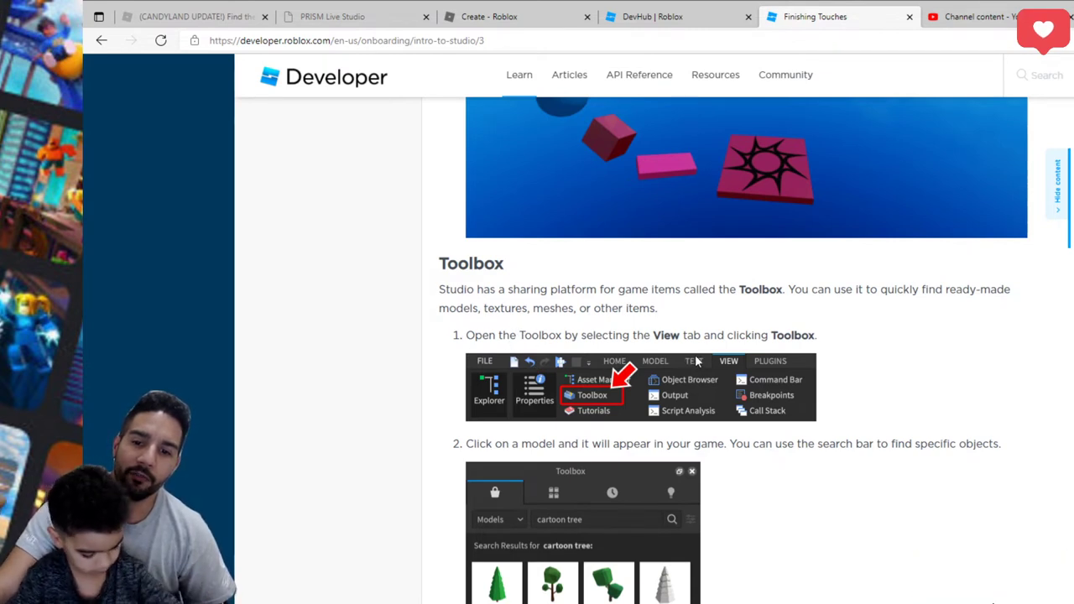
scroll(688, 360, down, 1)
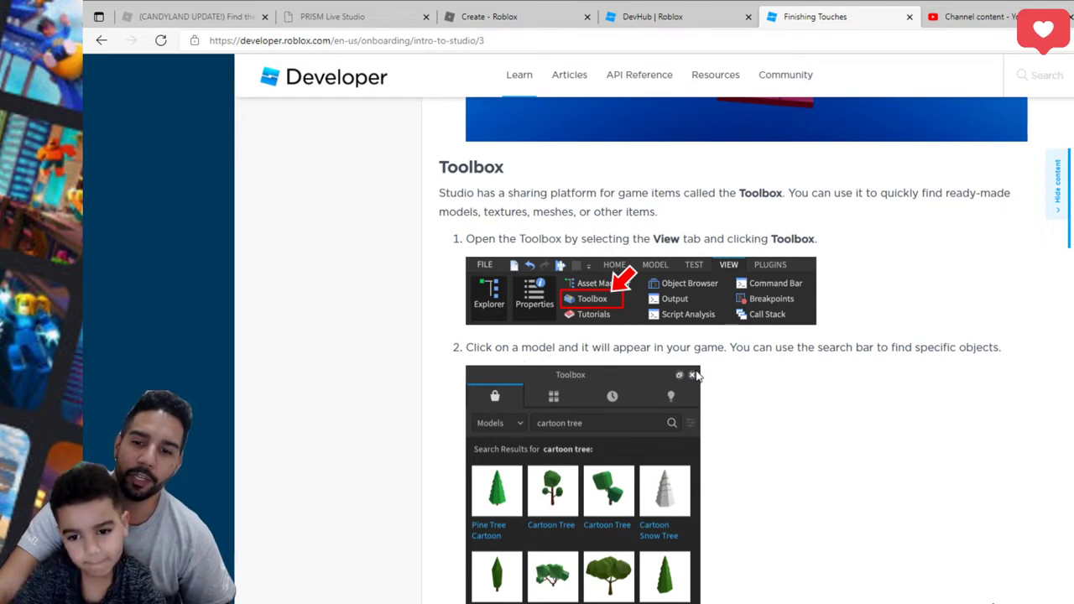
- Read the rest of the Toolbox section and the Playtesting section with its tips on the Finishing Touches page
scroll(738, 331, down, 1)
scroll(805, 303, down, 1)
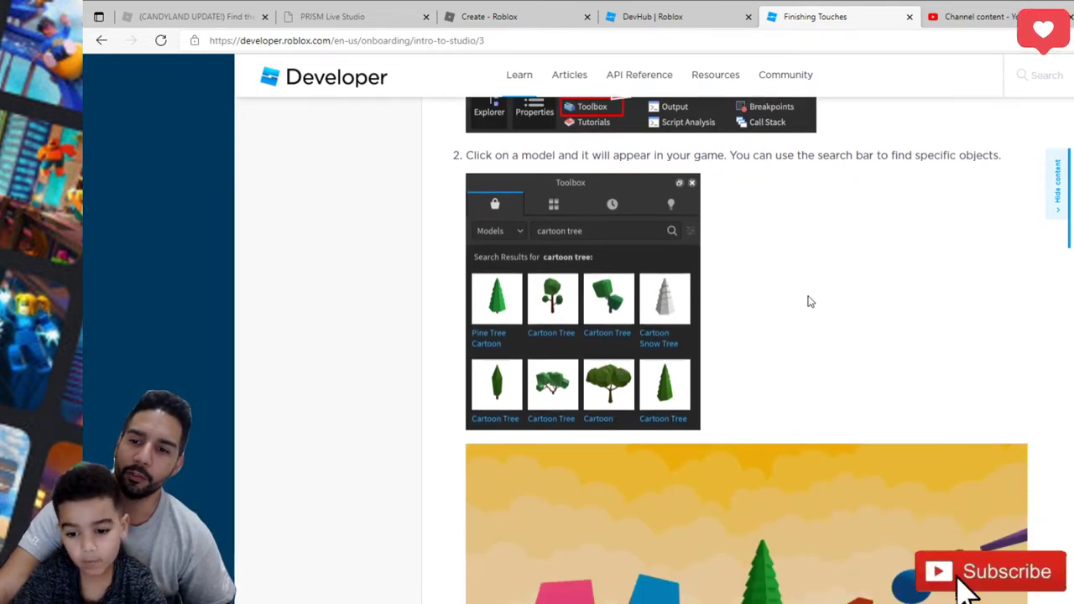
scroll(808, 298, down, 2)
scroll(806, 300, down, 4)
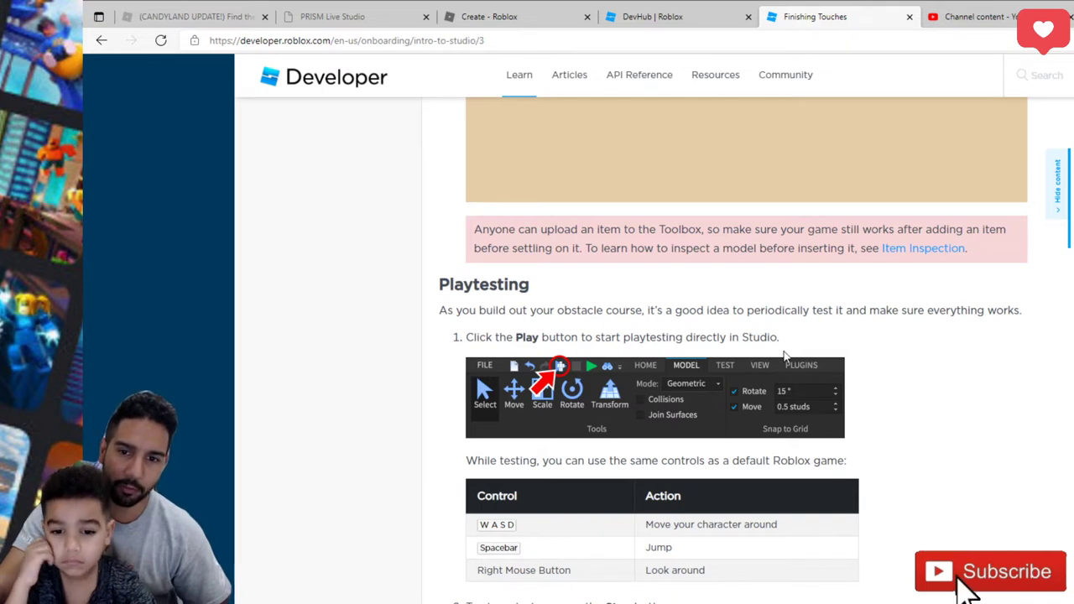
scroll(594, 480, down, 1)
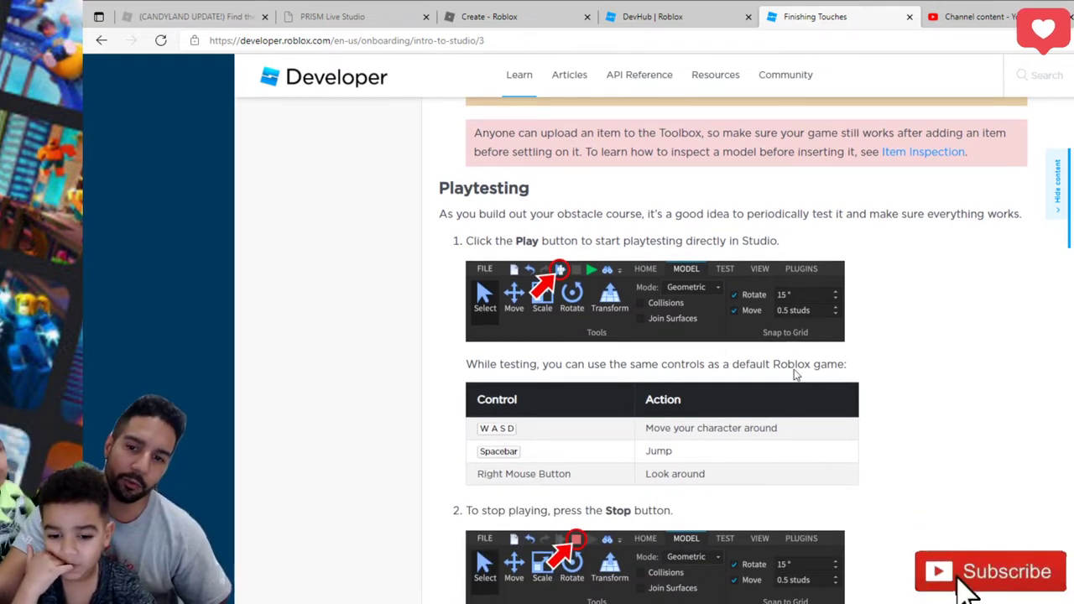
scroll(791, 420, down, 2)
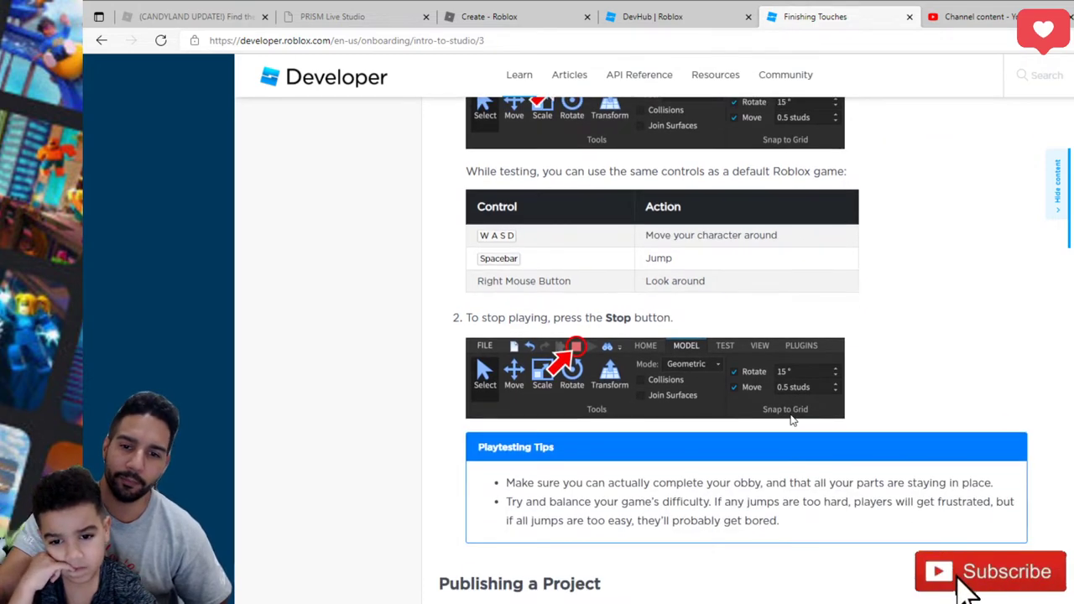
scroll(558, 289, down, 1)
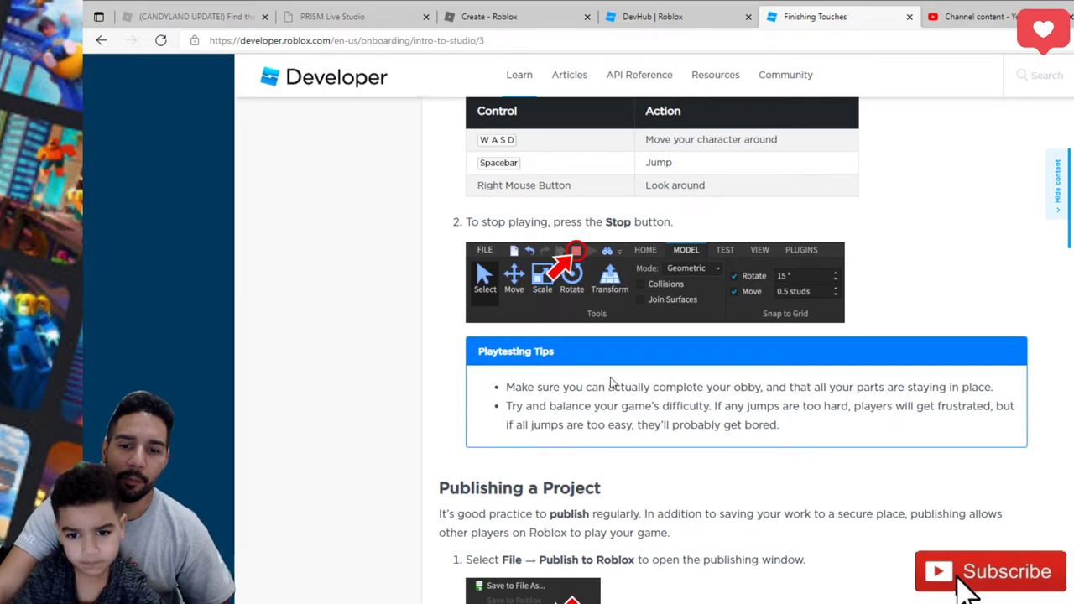
- Read the Publishing a Project section through to the end of the Finishing Touches page
scroll(611, 383, down, 2)
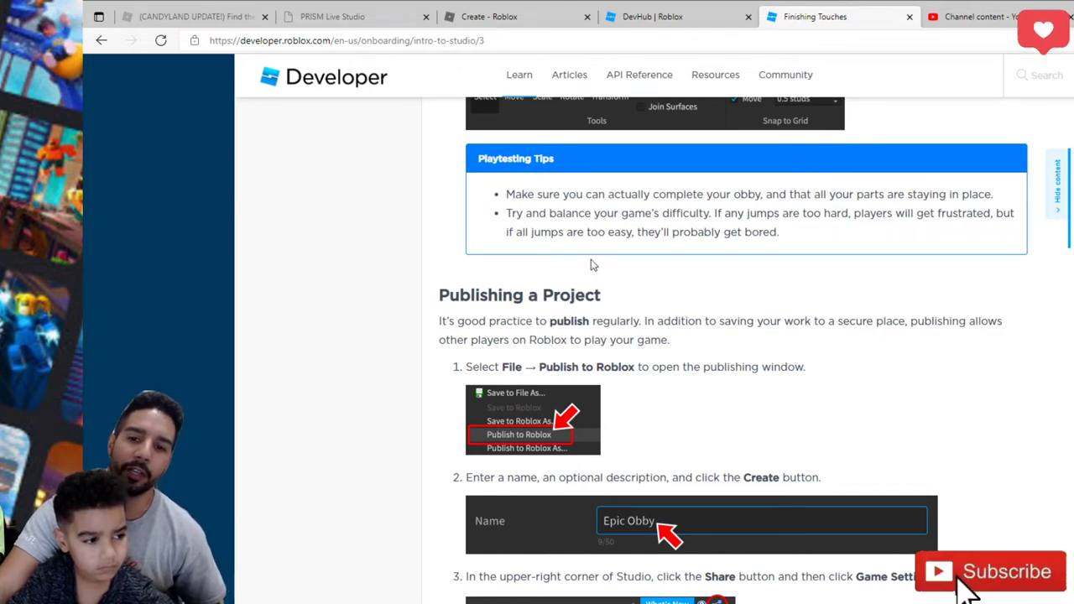
scroll(563, 357, down, 1)
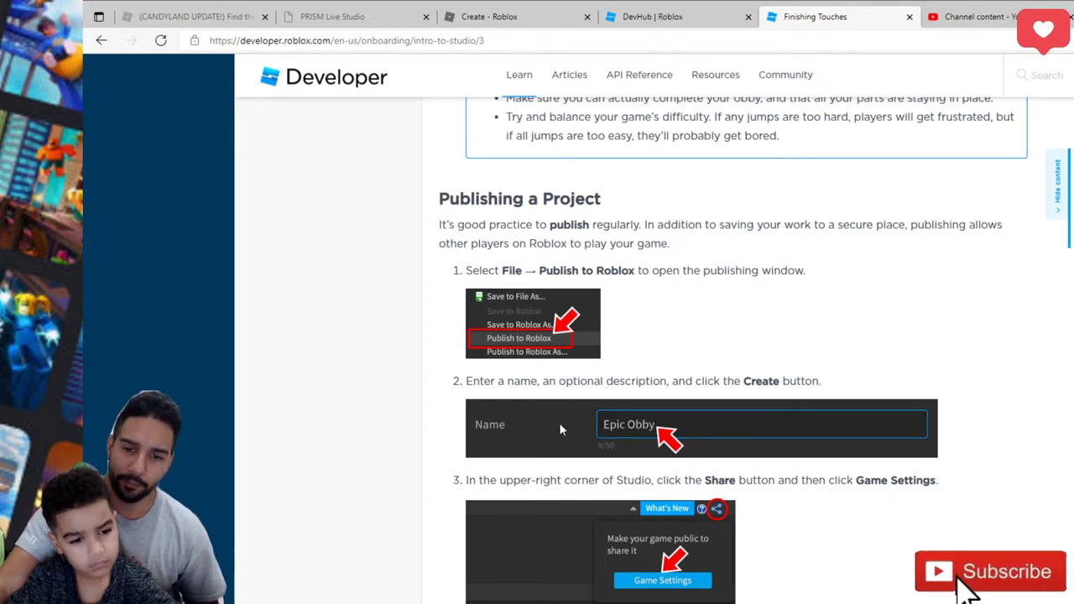
scroll(814, 416, down, 1)
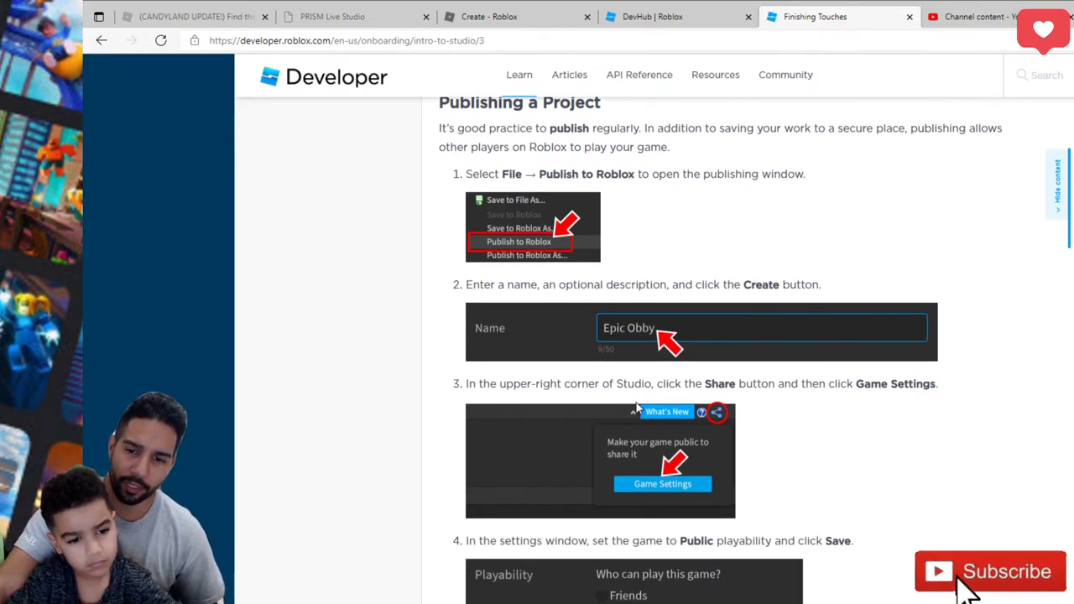
scroll(795, 427, down, 1)
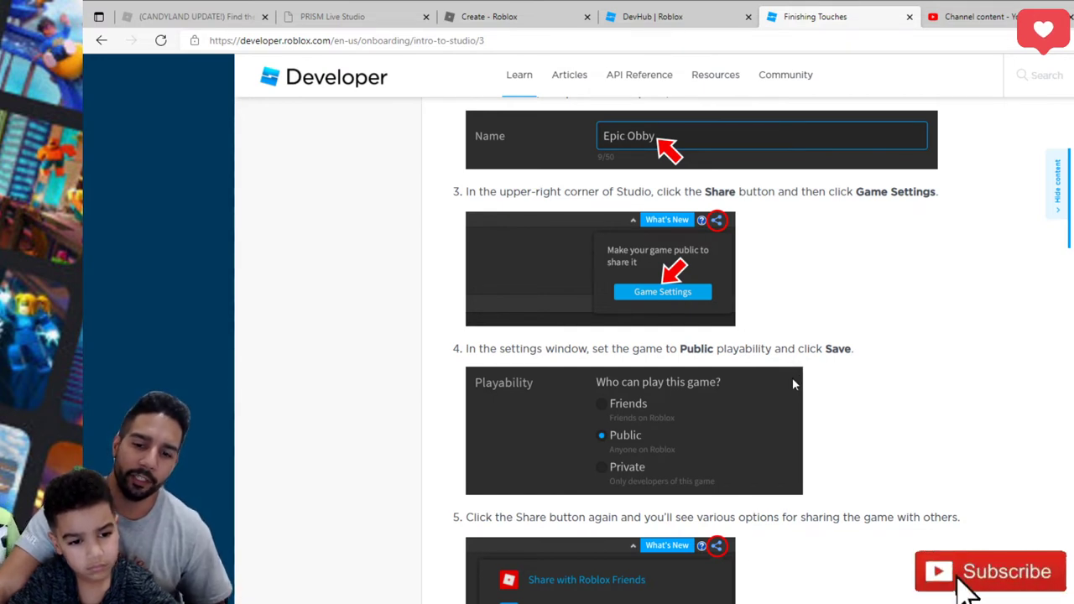
scroll(618, 482, down, 3)
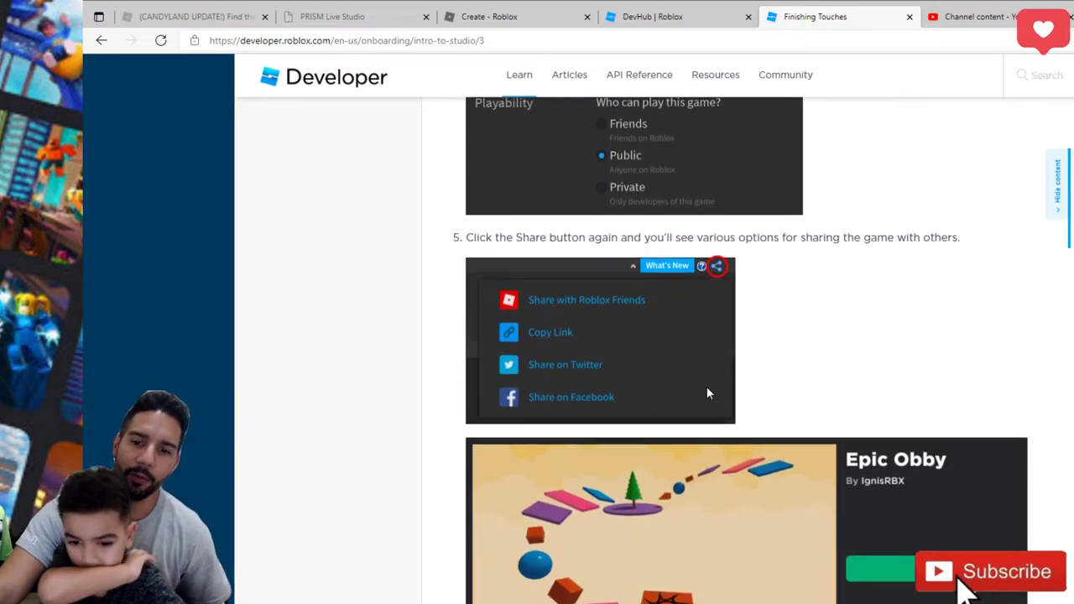
scroll(914, 269, down, 2)
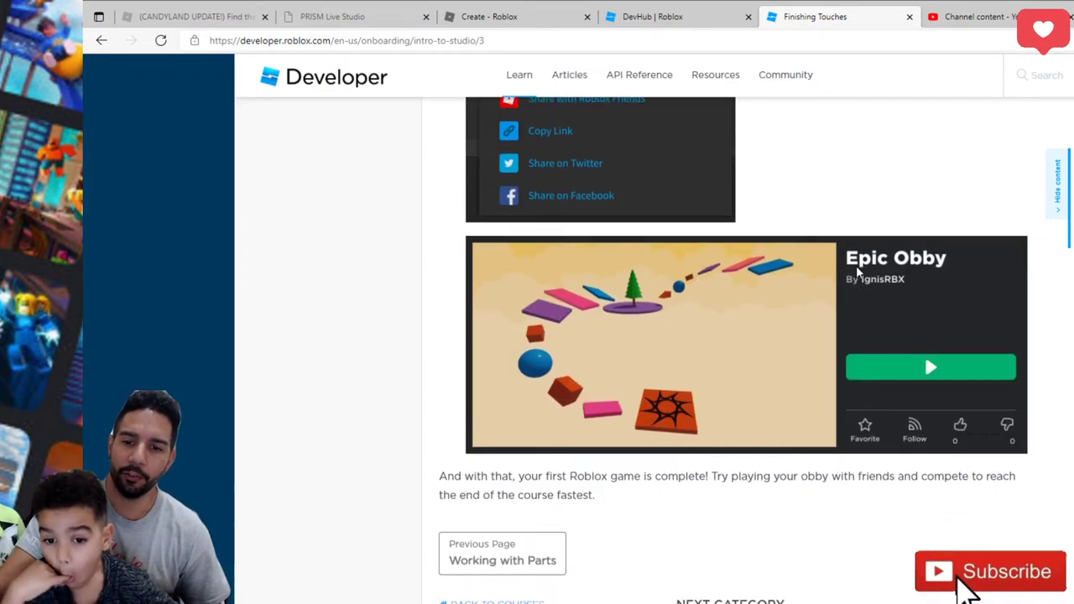
scroll(800, 363, down, 2)
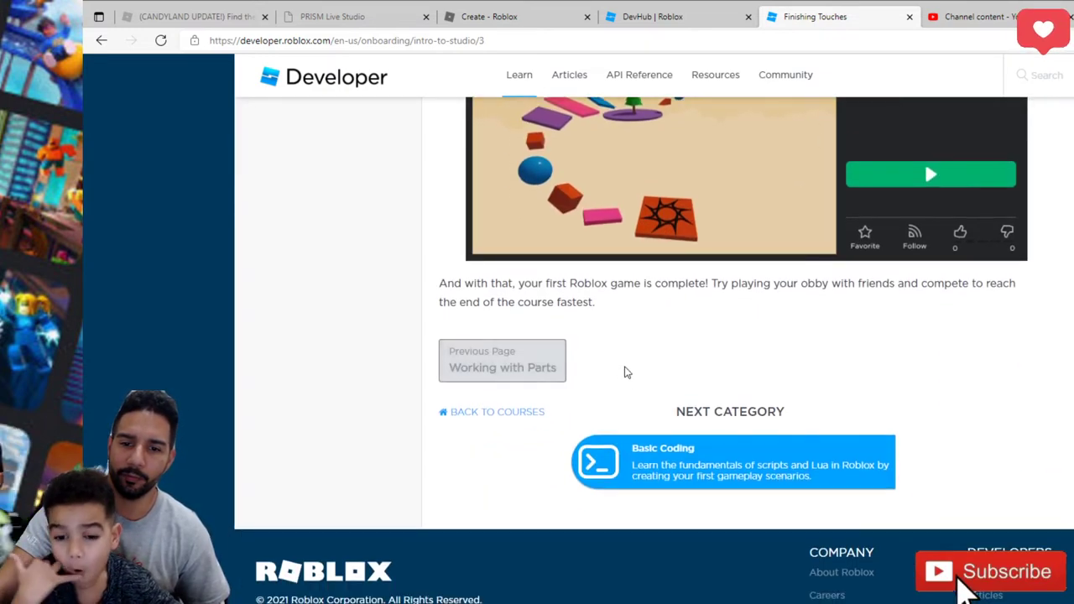
- Open the Basic Coding category of the Roblox tutorials and look over its courses
click(688, 470)
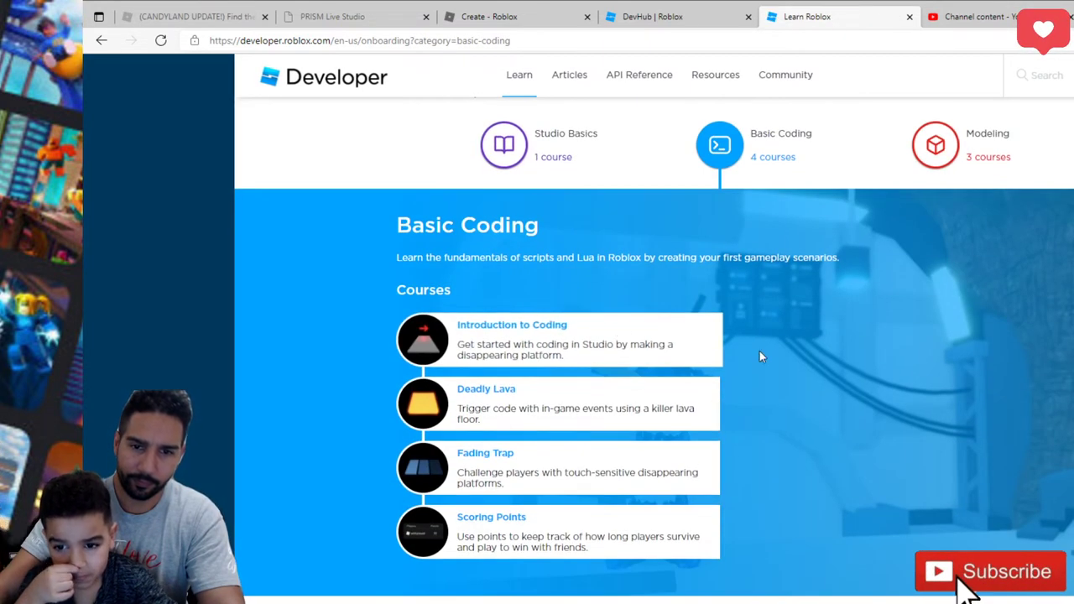
scroll(919, 377, down, 2)
scroll(923, 379, up, 4)
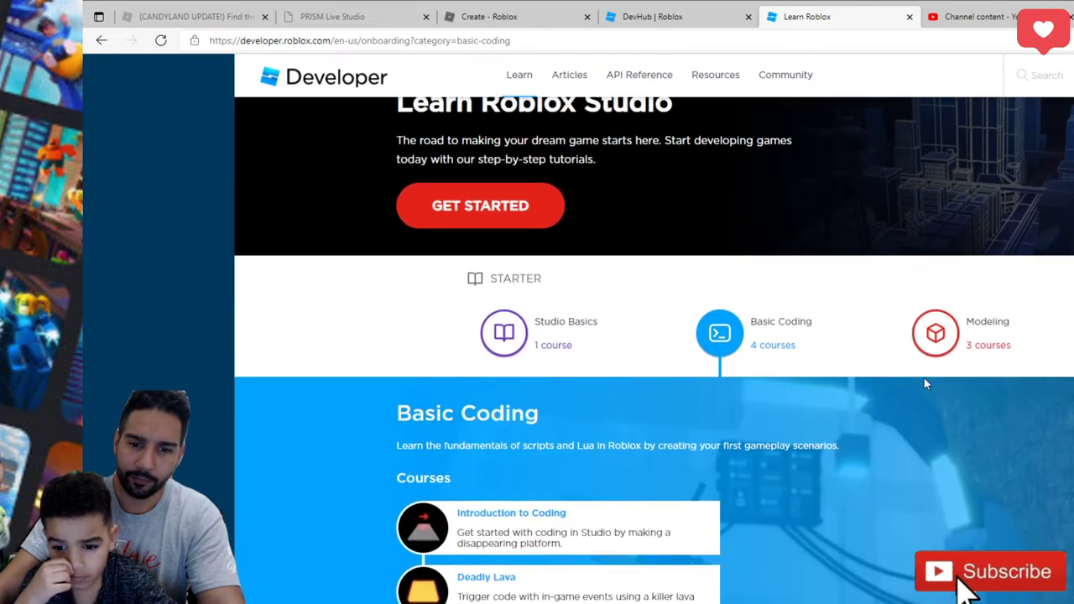
scroll(923, 383, down, 2)
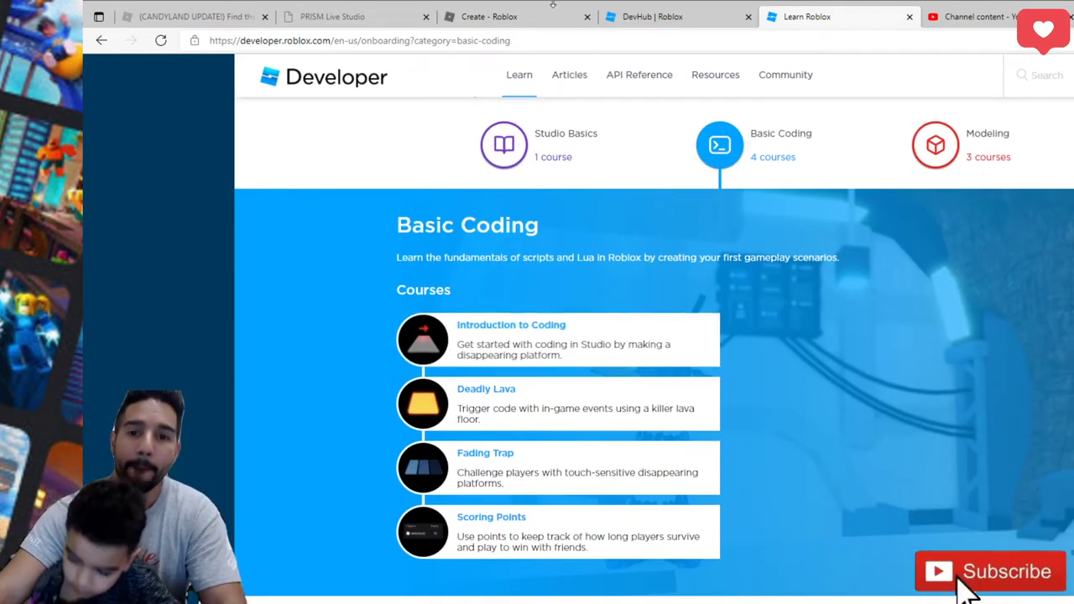
- Switch to Roblox Studio, start a playtest of the obby and bring the camera into first-person view
click(990, 17)
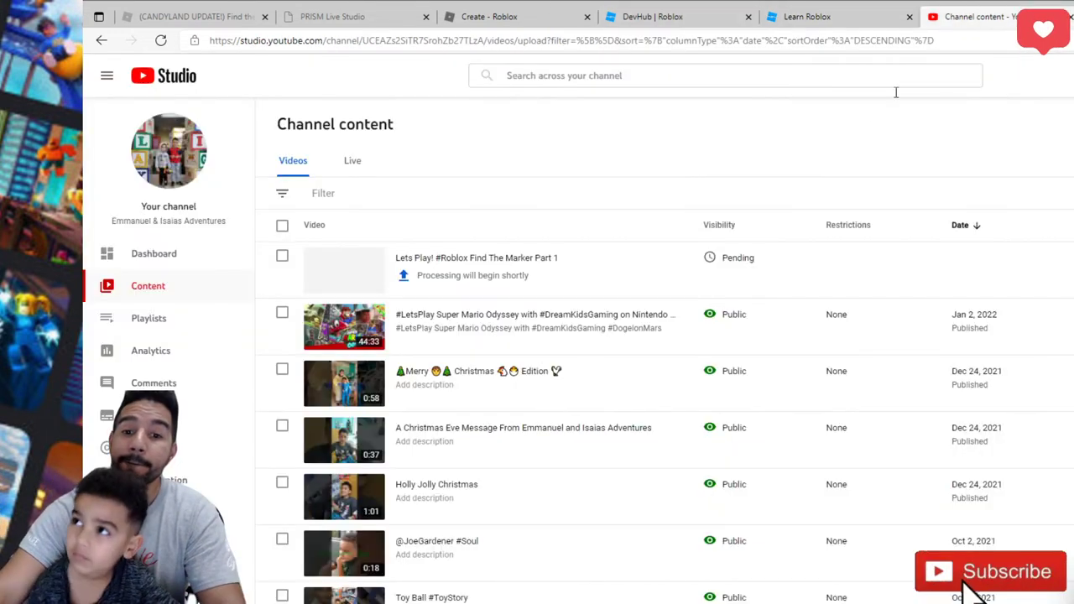
click(818, 10)
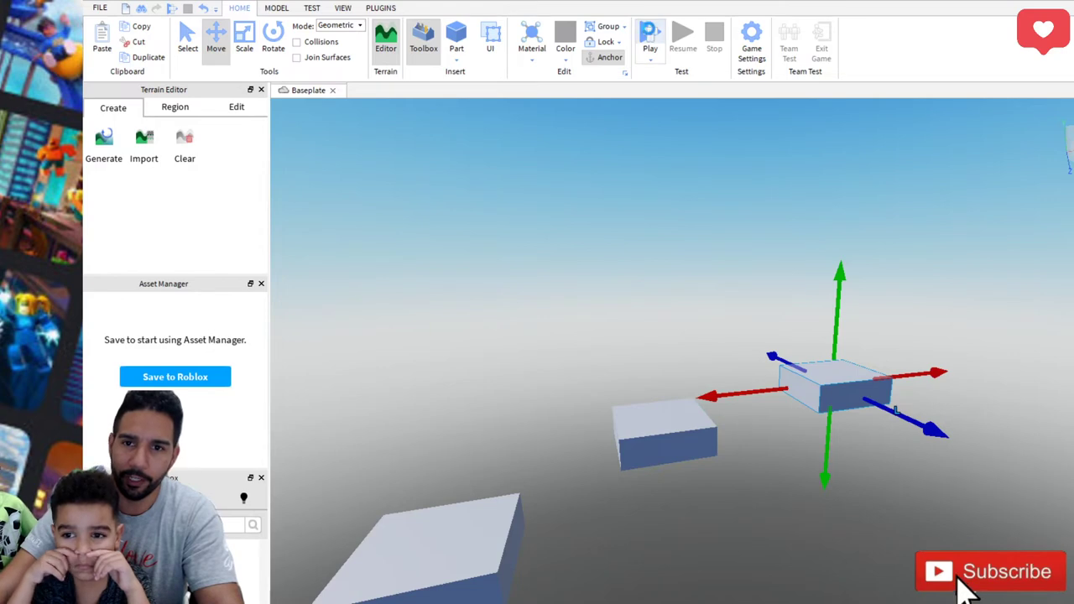
click(647, 31)
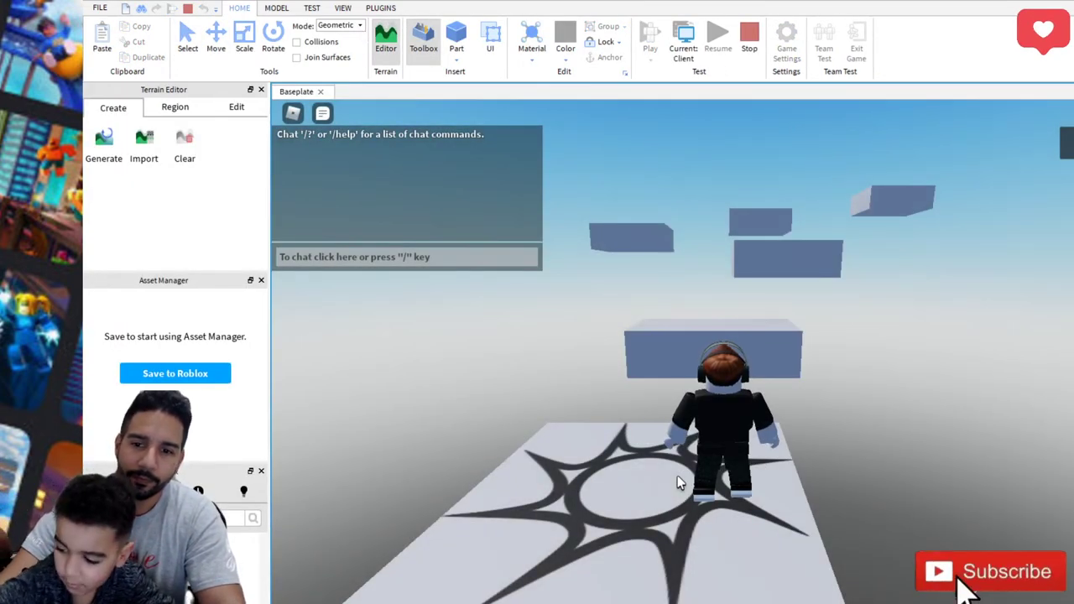
scroll(742, 467, up, 2)
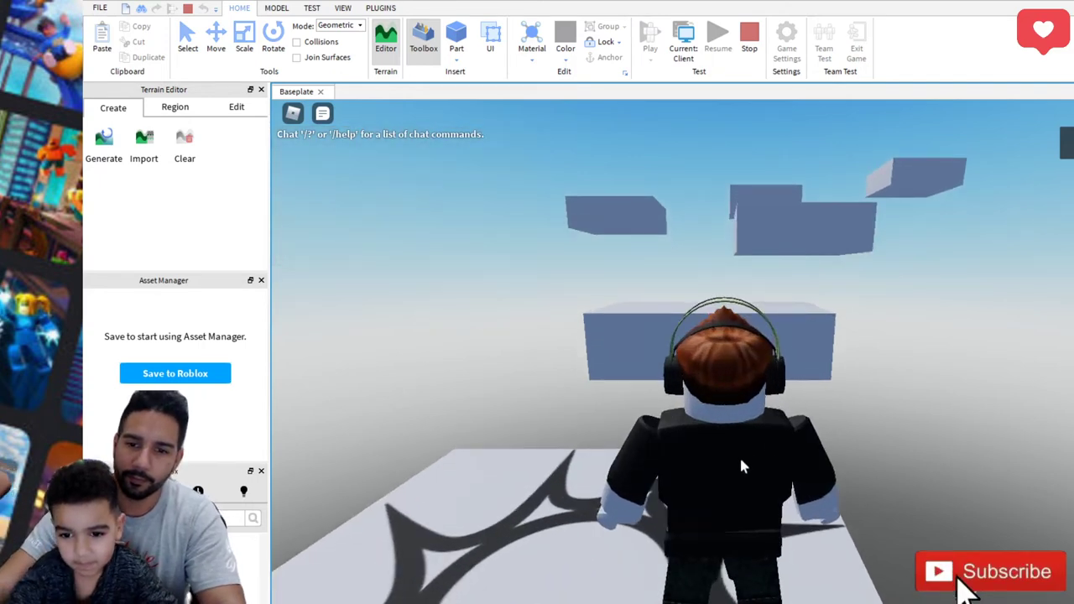
scroll(740, 461, up, 3)
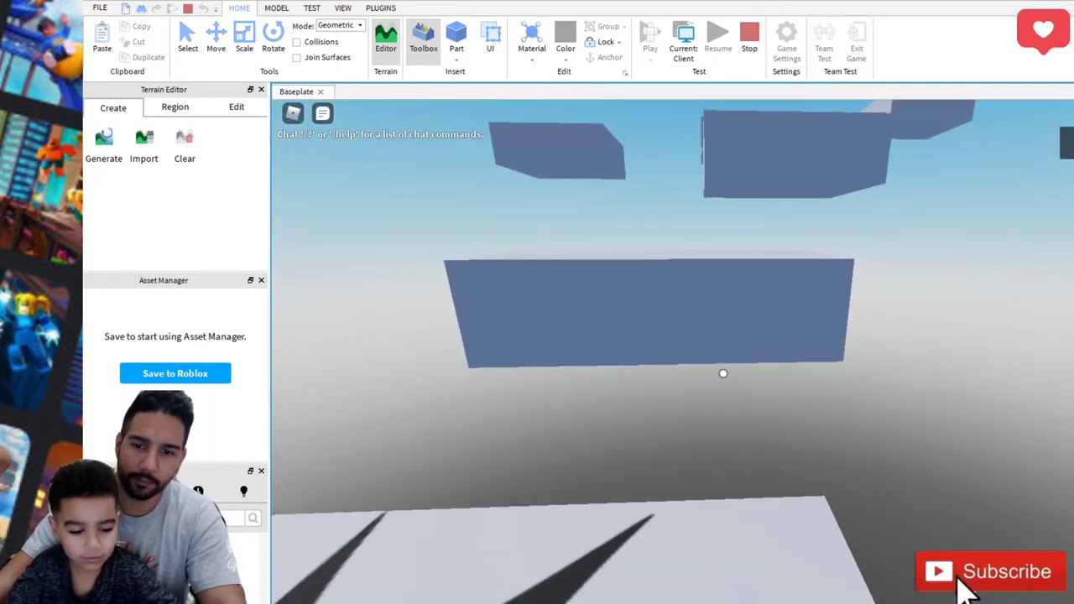
- Run and jump from the spawn pad across the platforms to test the jumps, and stop the playtest
key(w)
key(space)
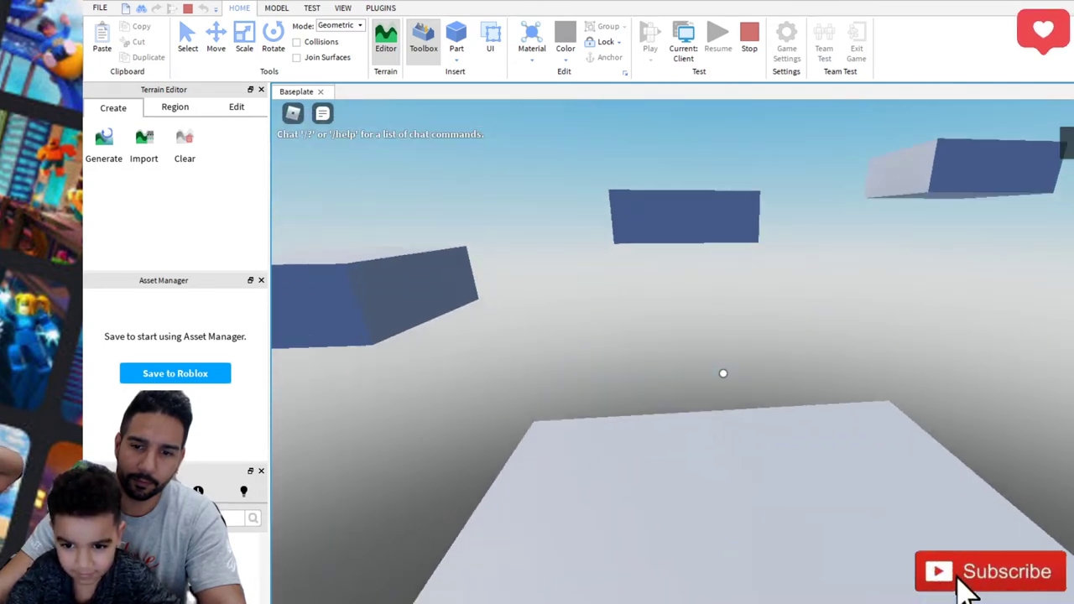
key(w)
key(space)
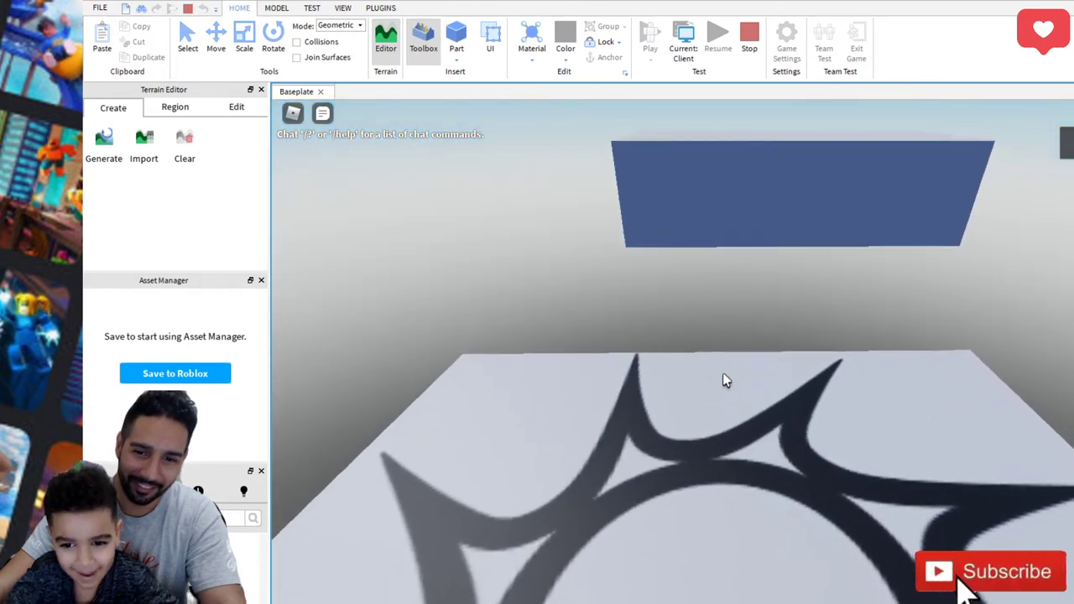
key(w)
key(w)
key(space)
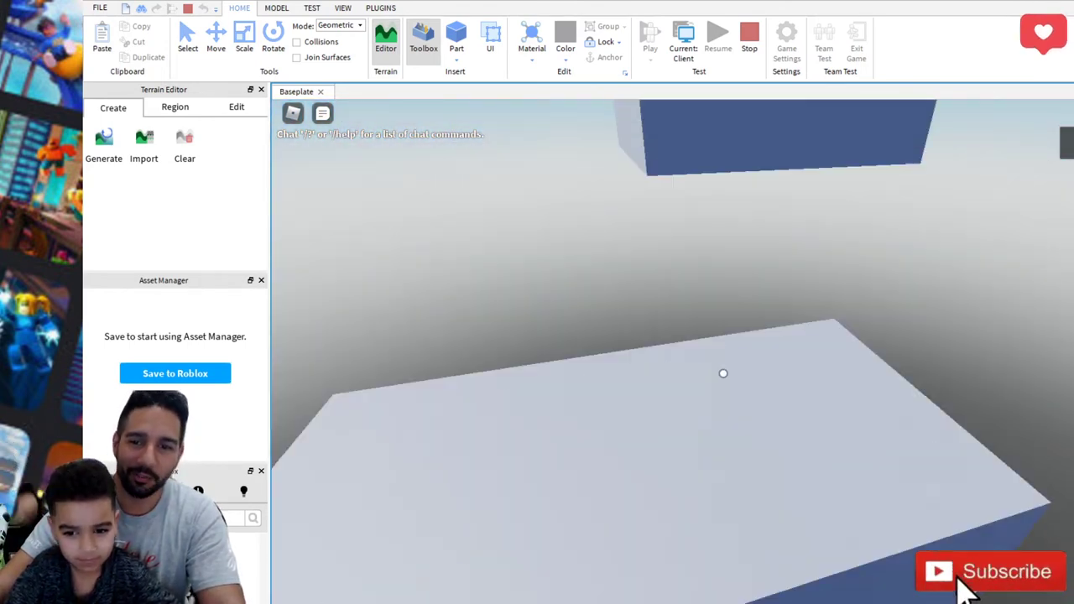
key(space)
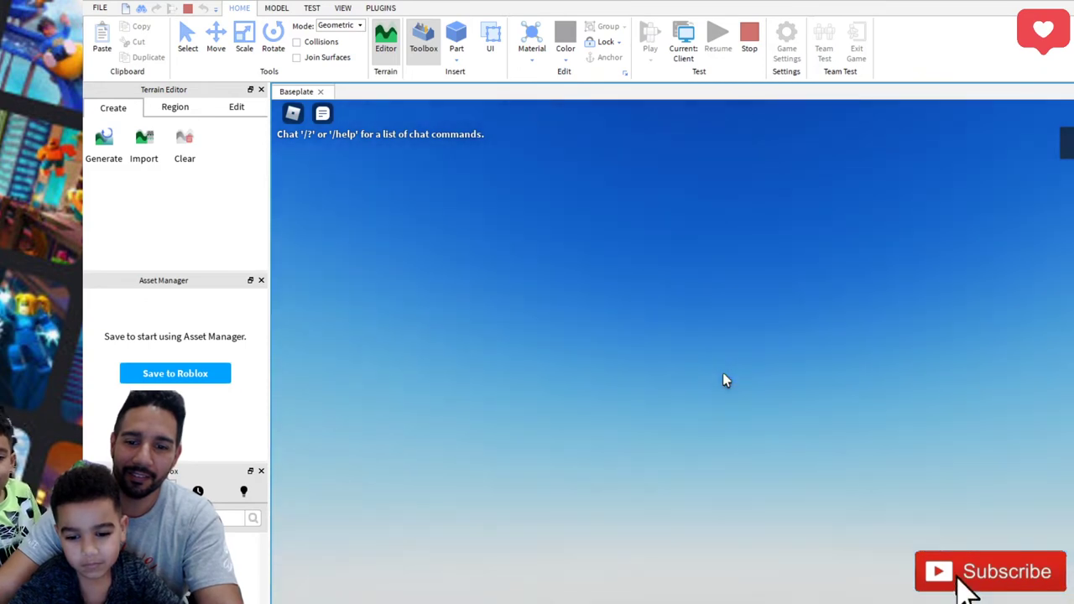
key(w)
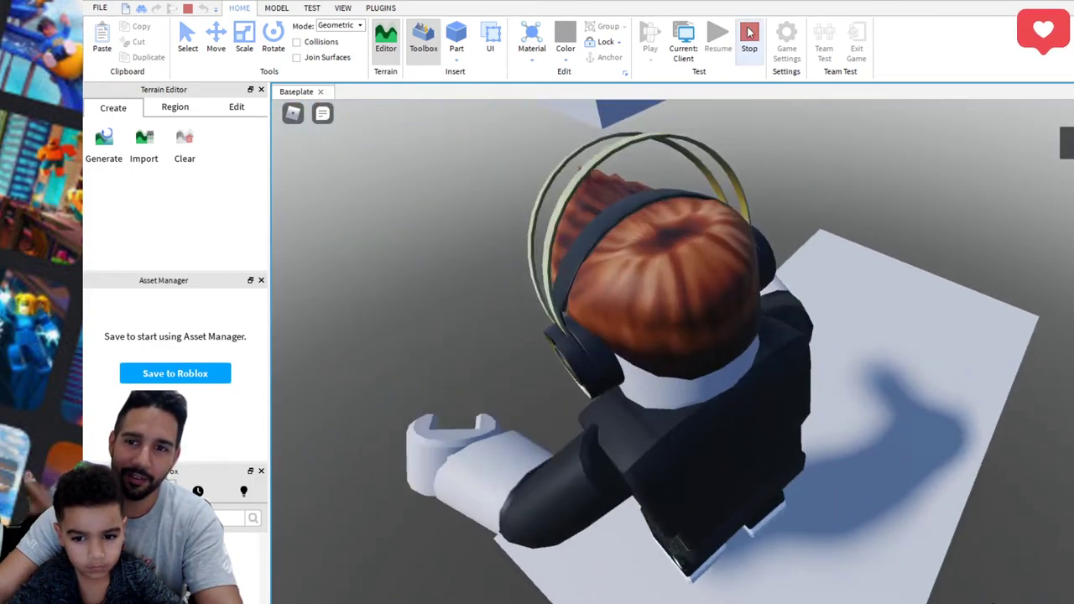
click(749, 32)
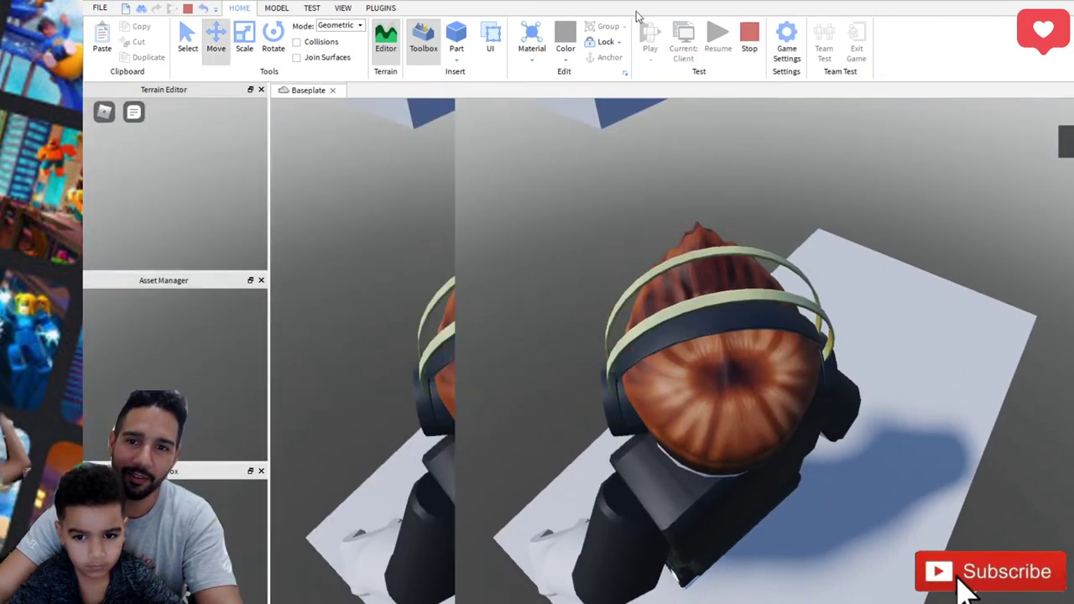
- Move the offset platform along the X axis toward the other platforms and slightly along the Z axis toward the nearest one
scroll(715, 462, down, 3)
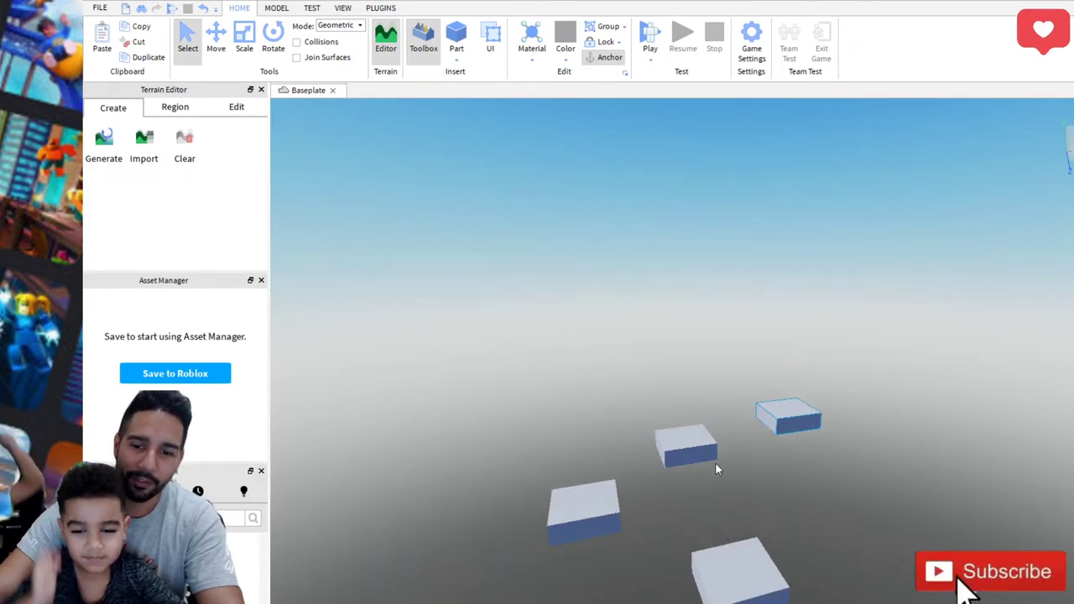
scroll(673, 478, up, 5)
scroll(674, 478, down, 4)
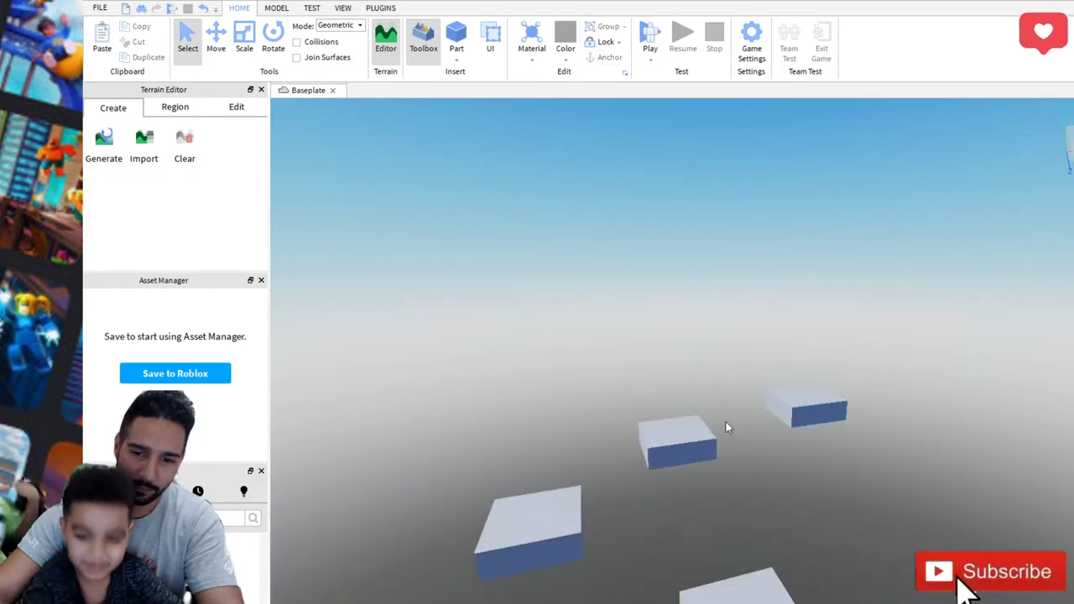
right_drag(731, 526, 720, 504)
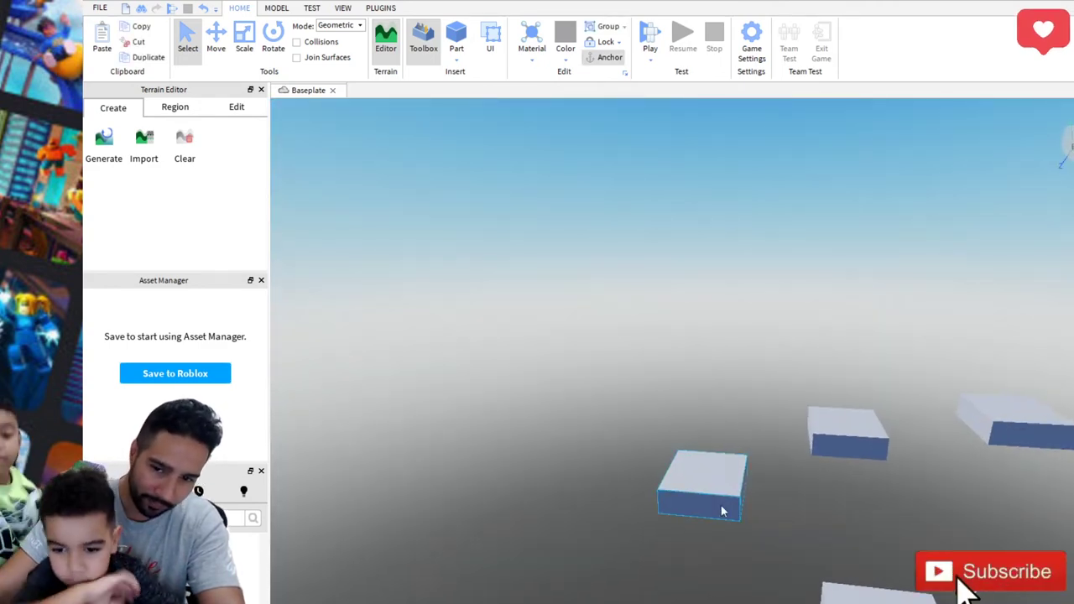
click(215, 39)
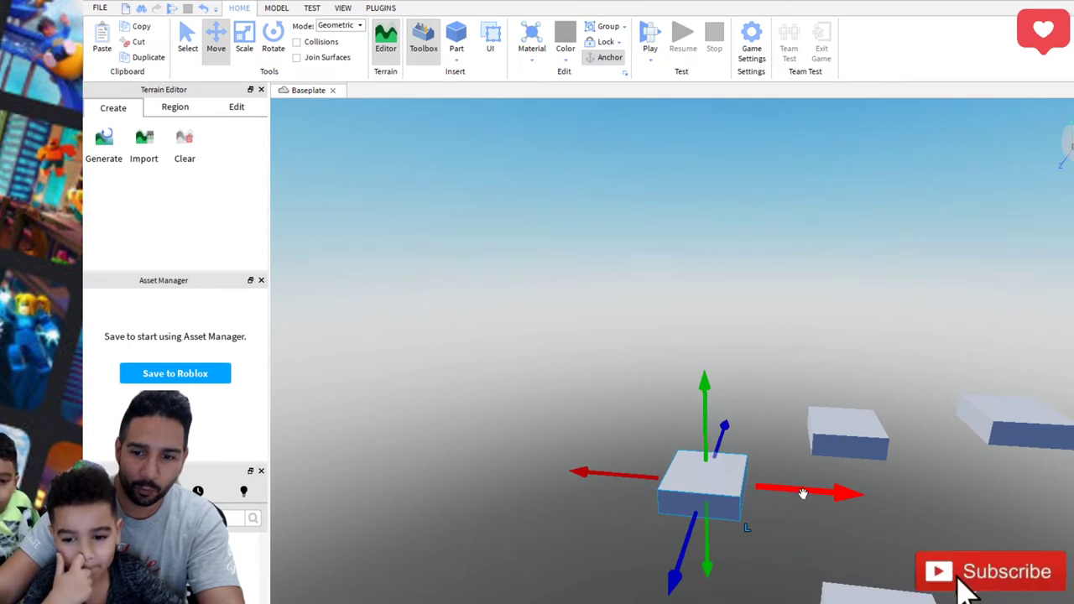
drag(803, 493, 868, 496)
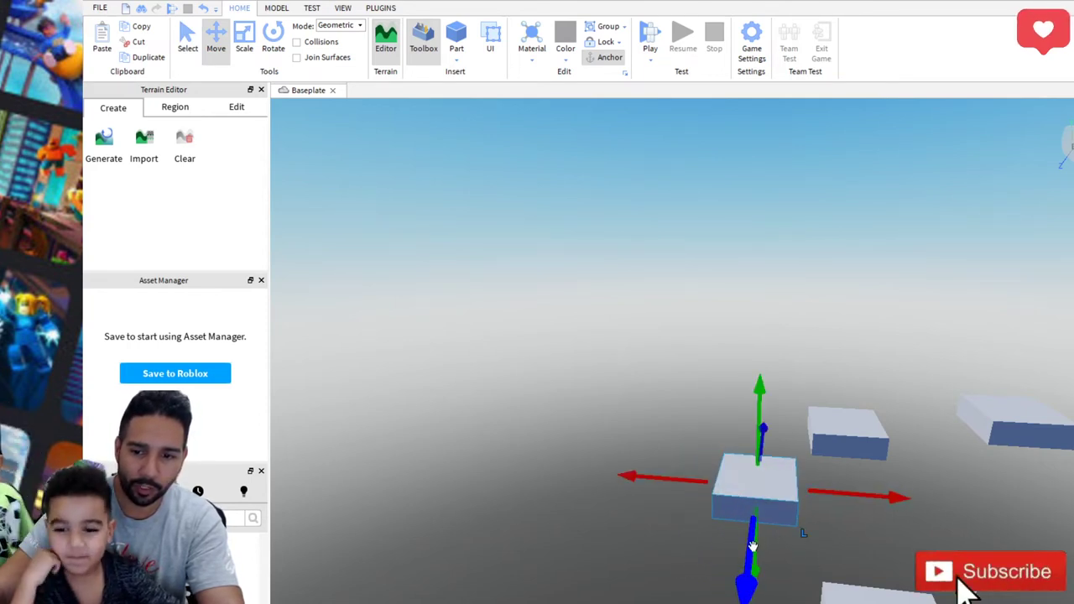
drag(753, 546, 740, 571)
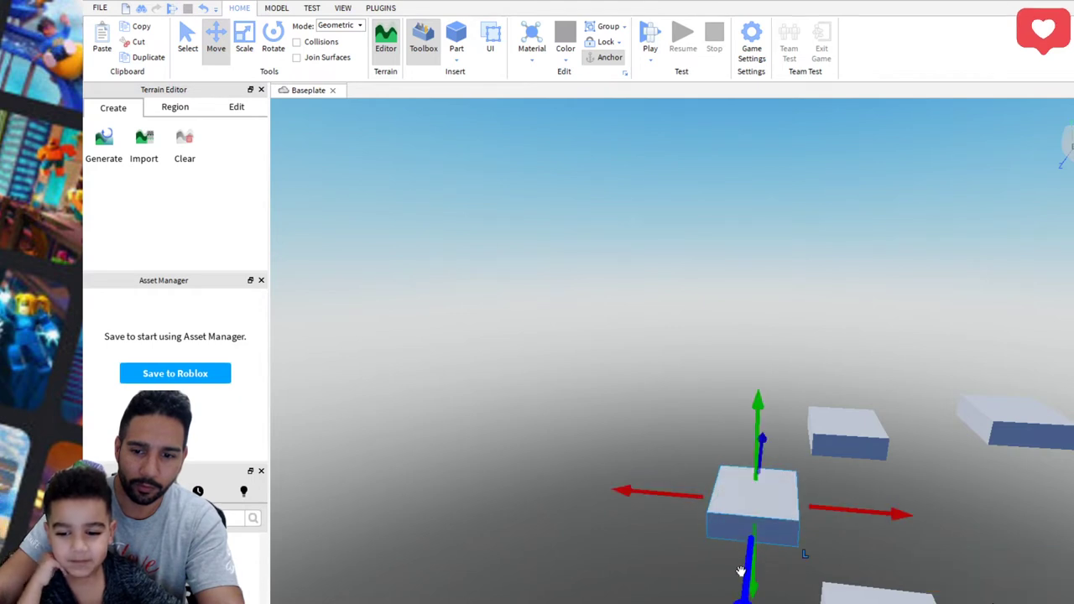
- Clear the platform selection and activate the Scale tool
click(894, 413)
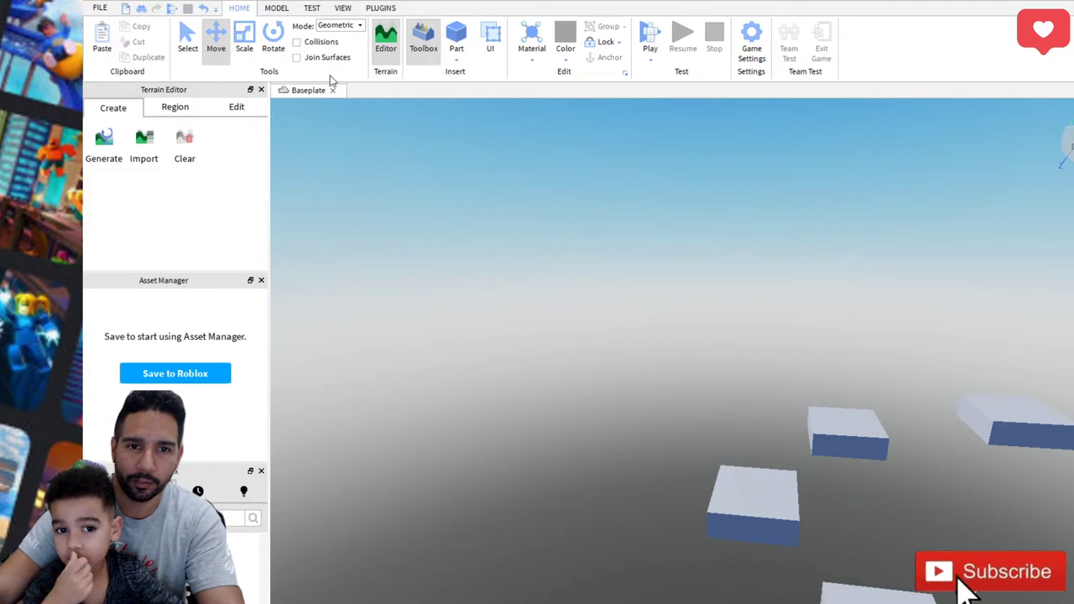
click(243, 39)
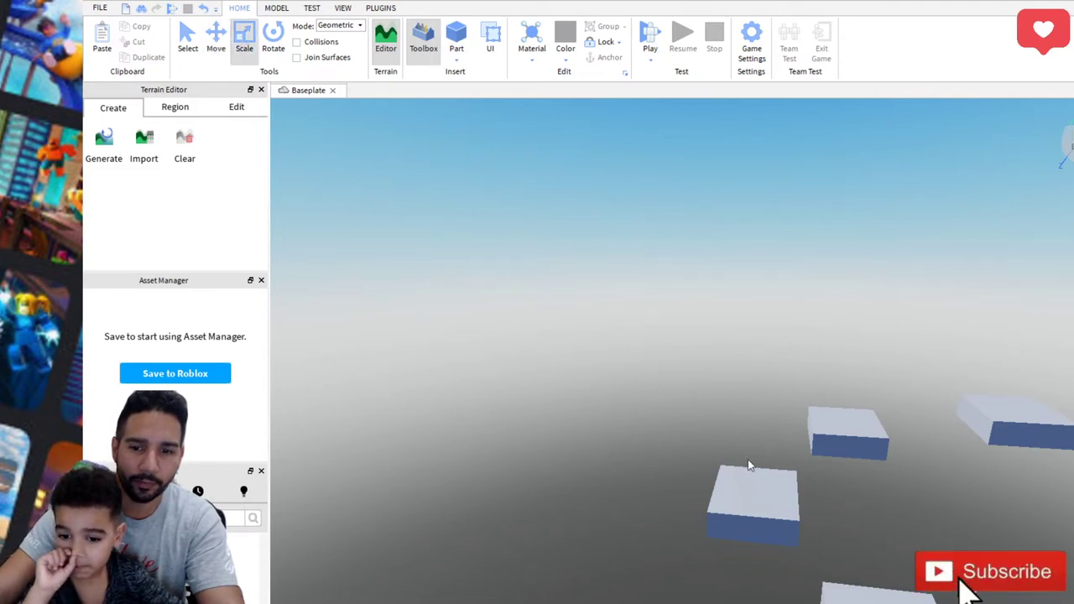